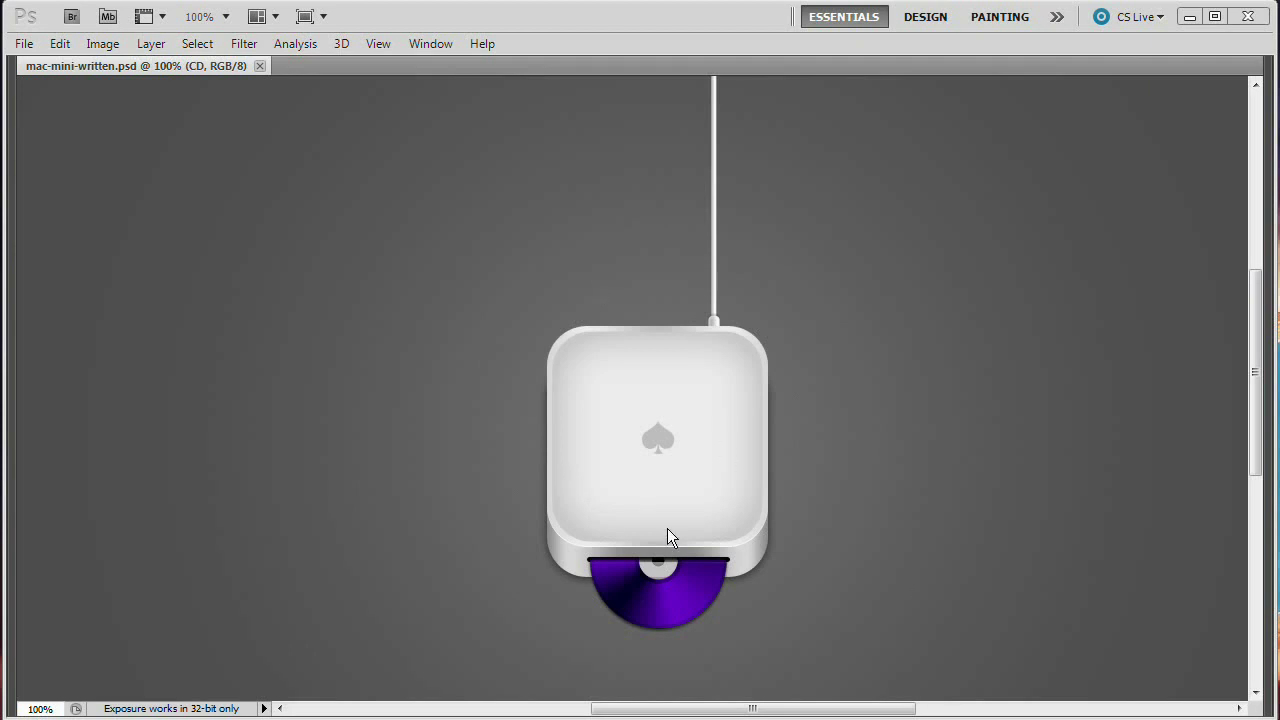
# - Create a new 1280 × 720 pixel document at 72 pixels/inch, named mac-mini, with a white background
pyautogui.press('Tab')
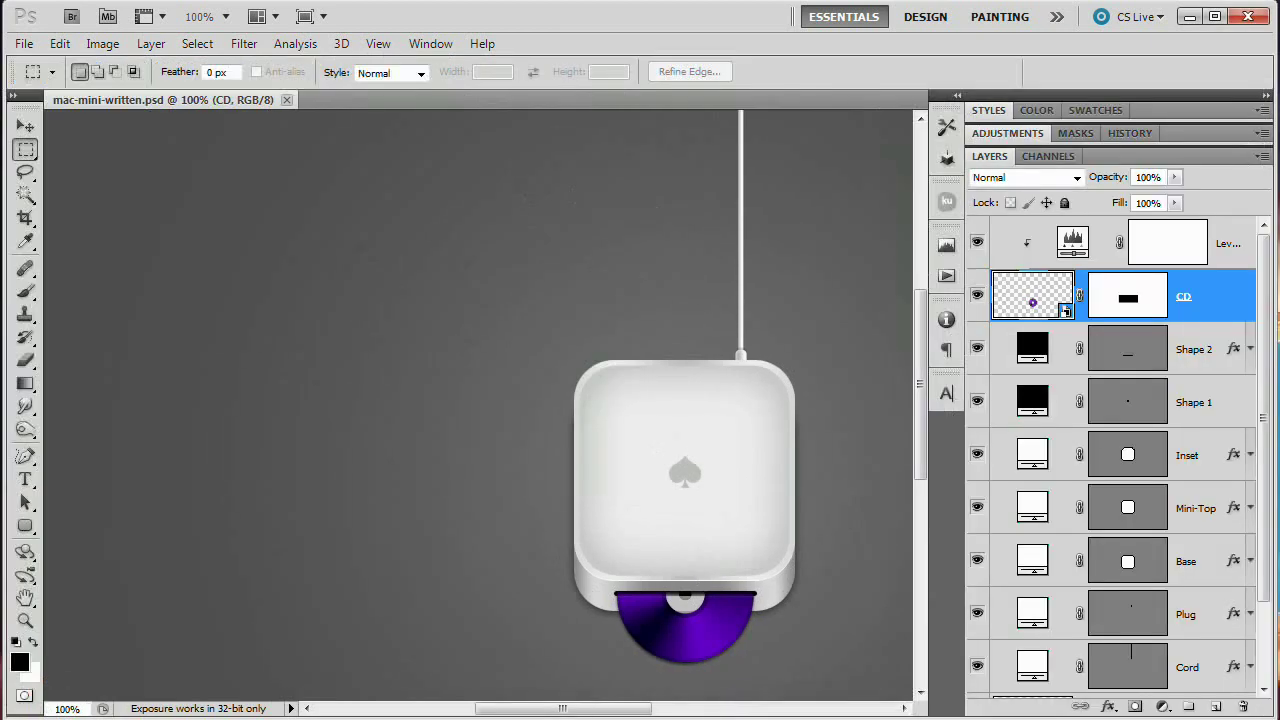
pyautogui.click(22, 45)
pyautogui.click(45, 66)
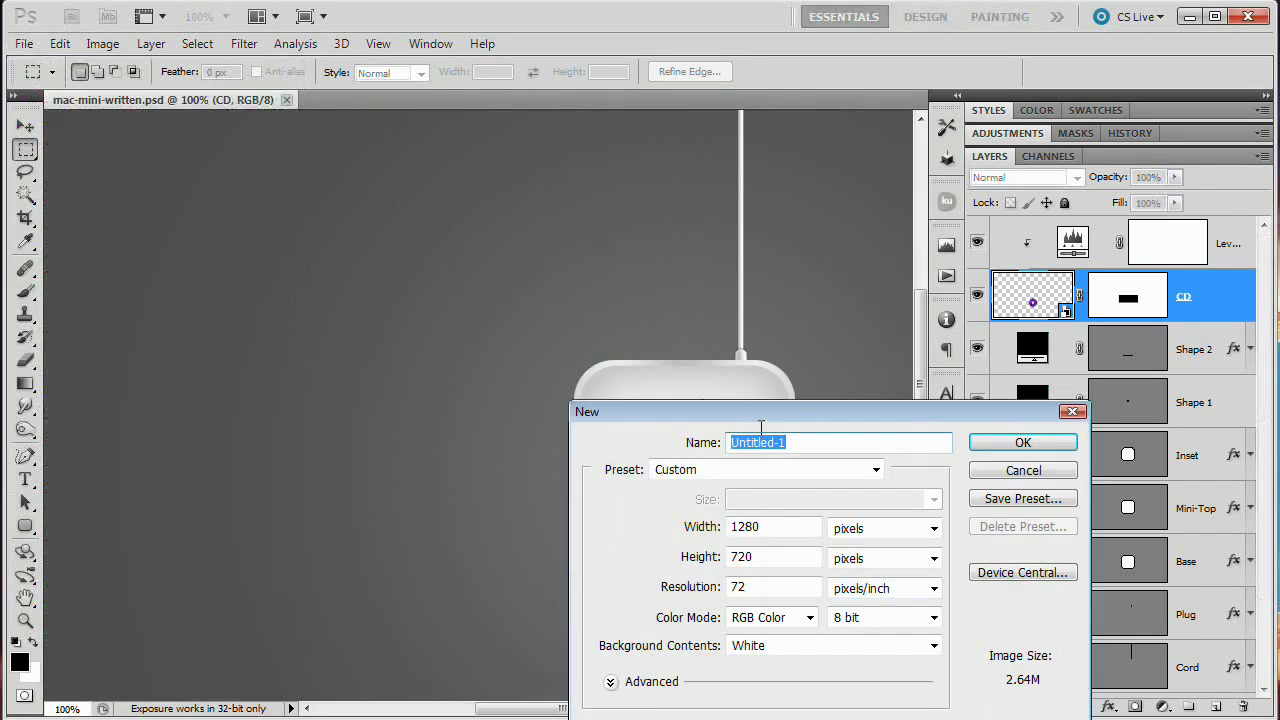
pyautogui.moveTo(710, 408); pyautogui.dragTo(469, 250)
pyautogui.write('mac-mini')
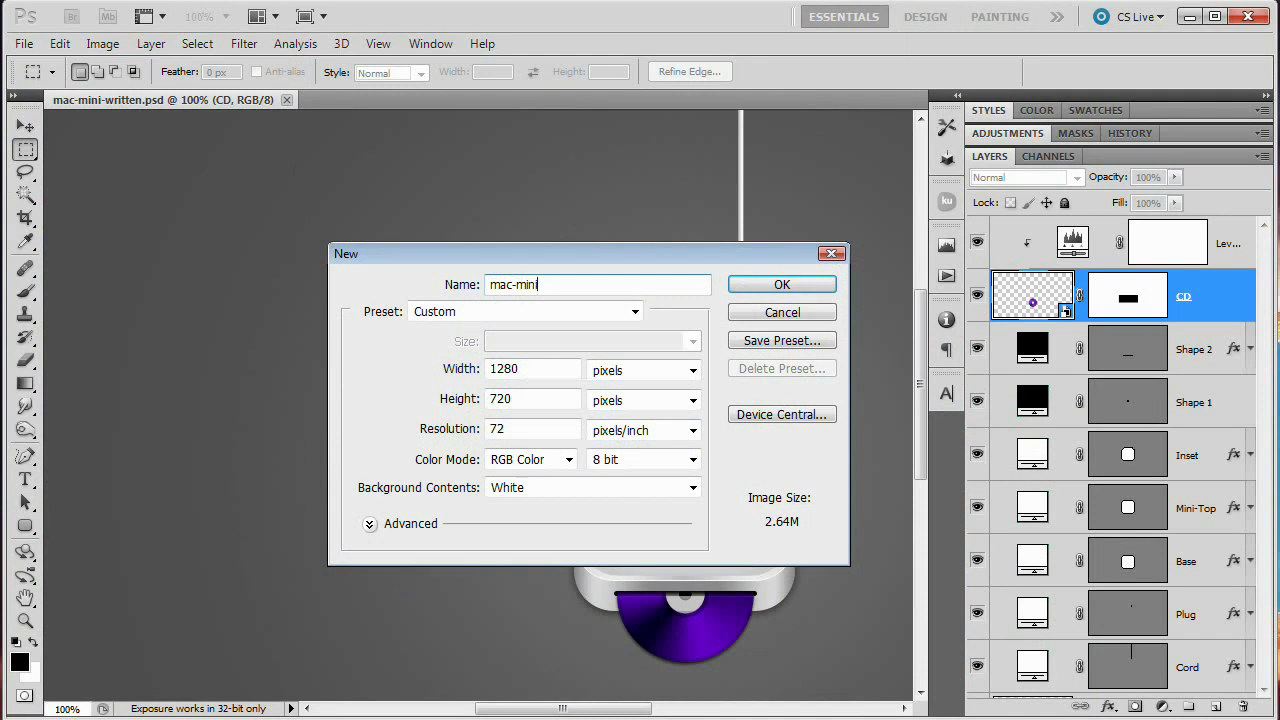
pyautogui.click(803, 288)
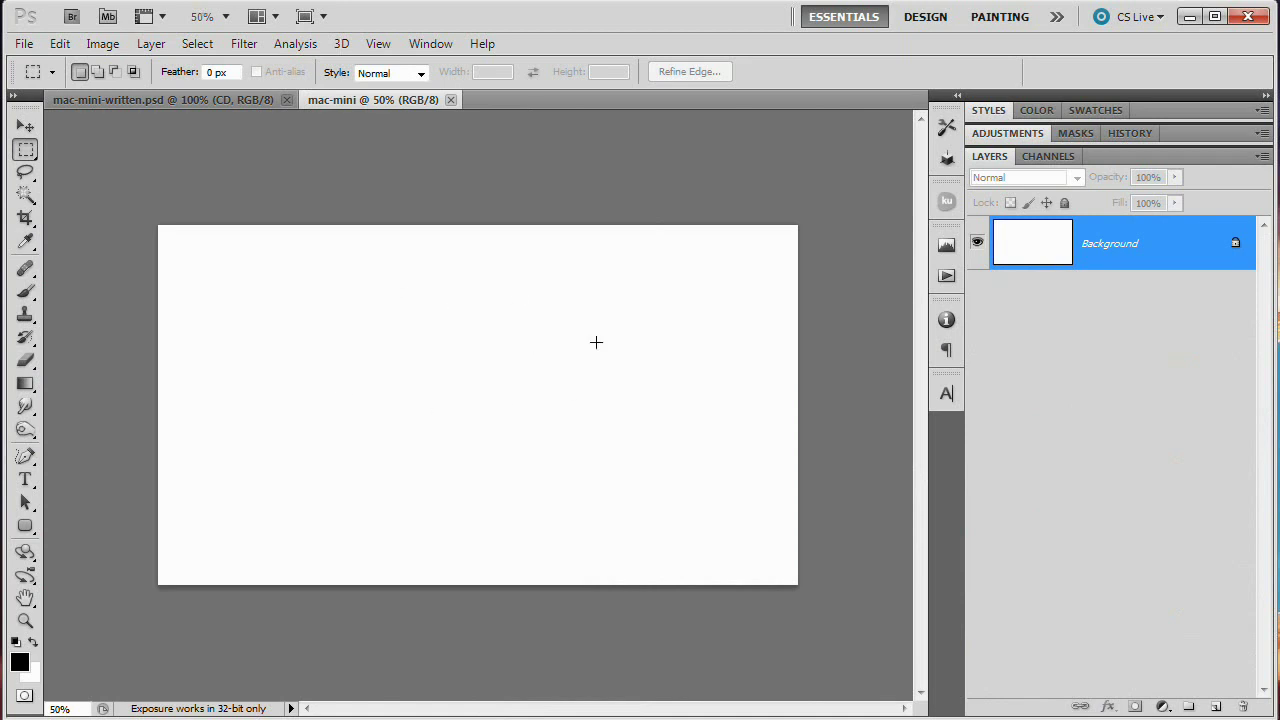
# - Darken the white background with a Hue/Saturation adjustment, setting Lightness to -80
pyautogui.hotkey('ctrl', 'u')
pyautogui.moveTo(494, 186); pyautogui.dragTo(625, 198)
pyautogui.click(651, 410)
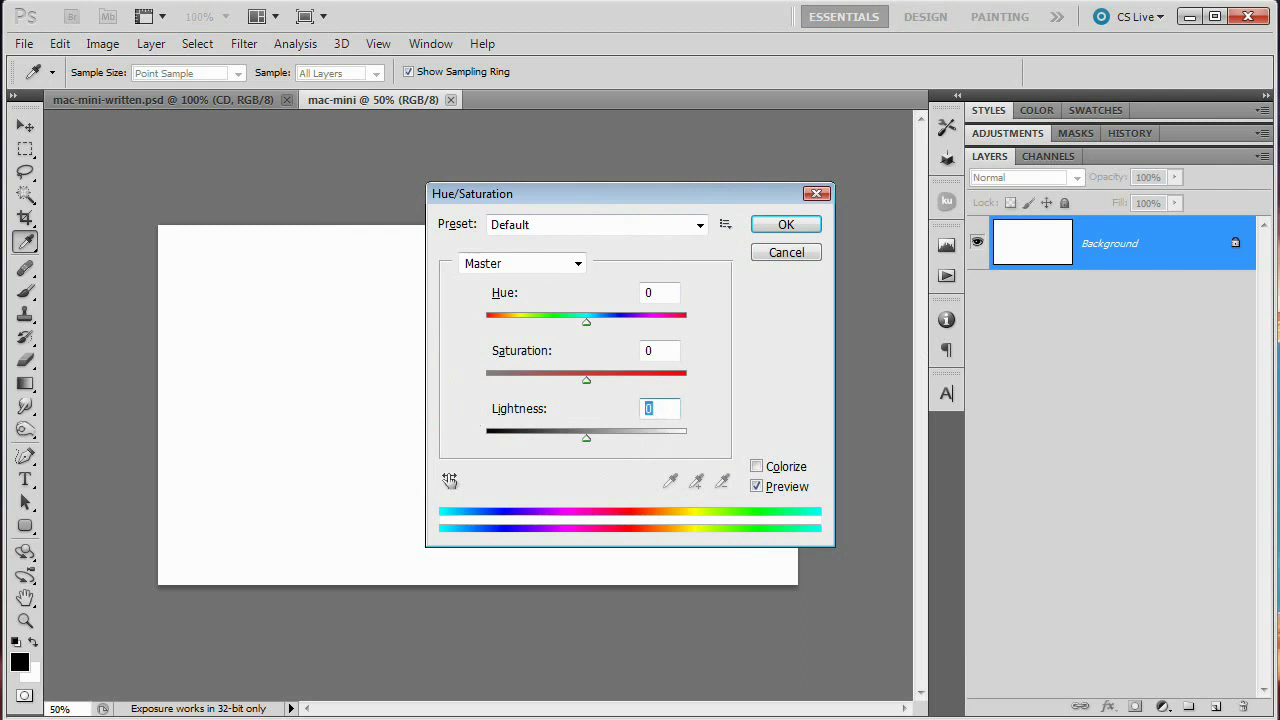
pyautogui.write('-80')
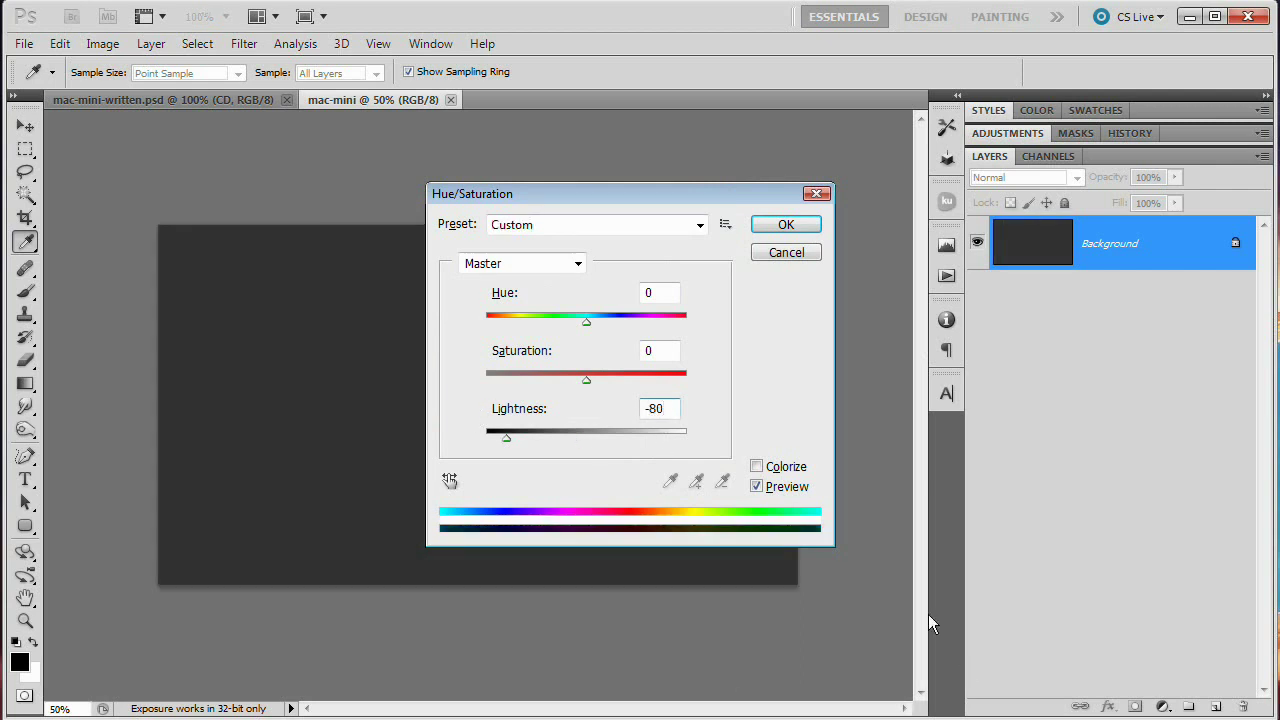
pyautogui.click(783, 230)
pyautogui.press('m')
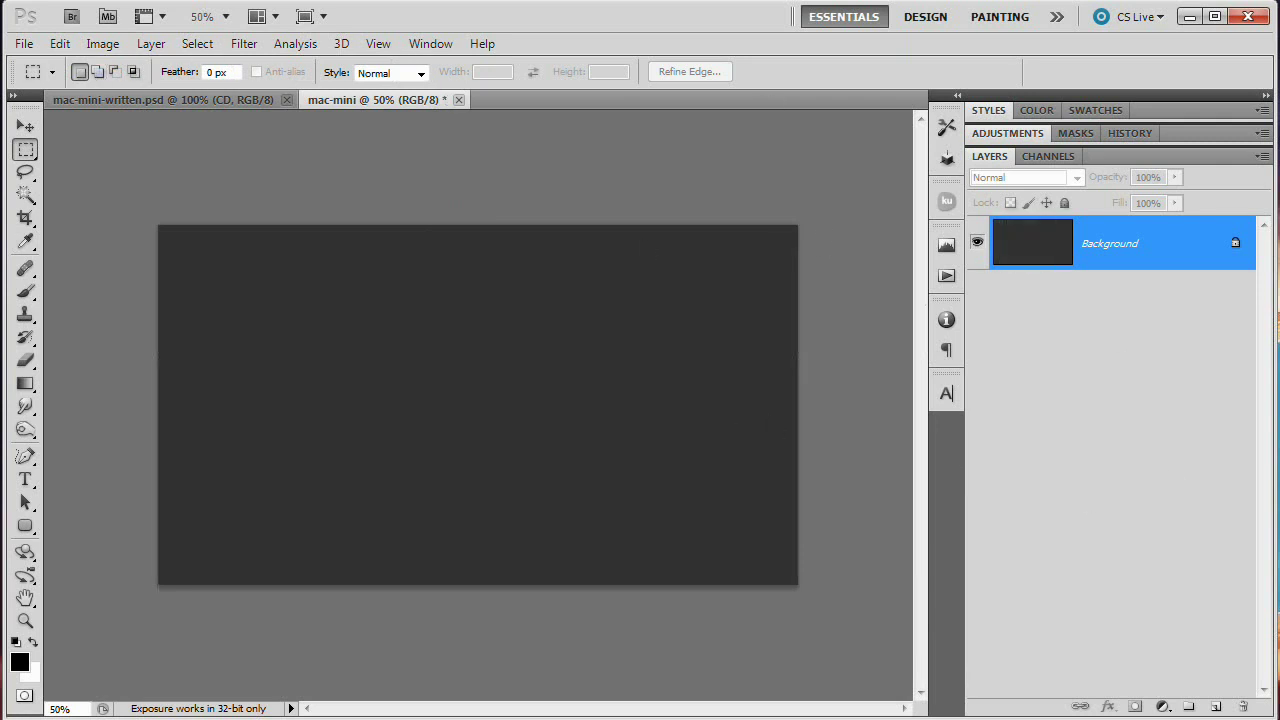
# - Add a new layer above the background and name it Glow
pyautogui.click(1216, 707)
pyautogui.doubleClick(1094, 250)
pyautogui.write('Glow')
pyautogui.press('Return')
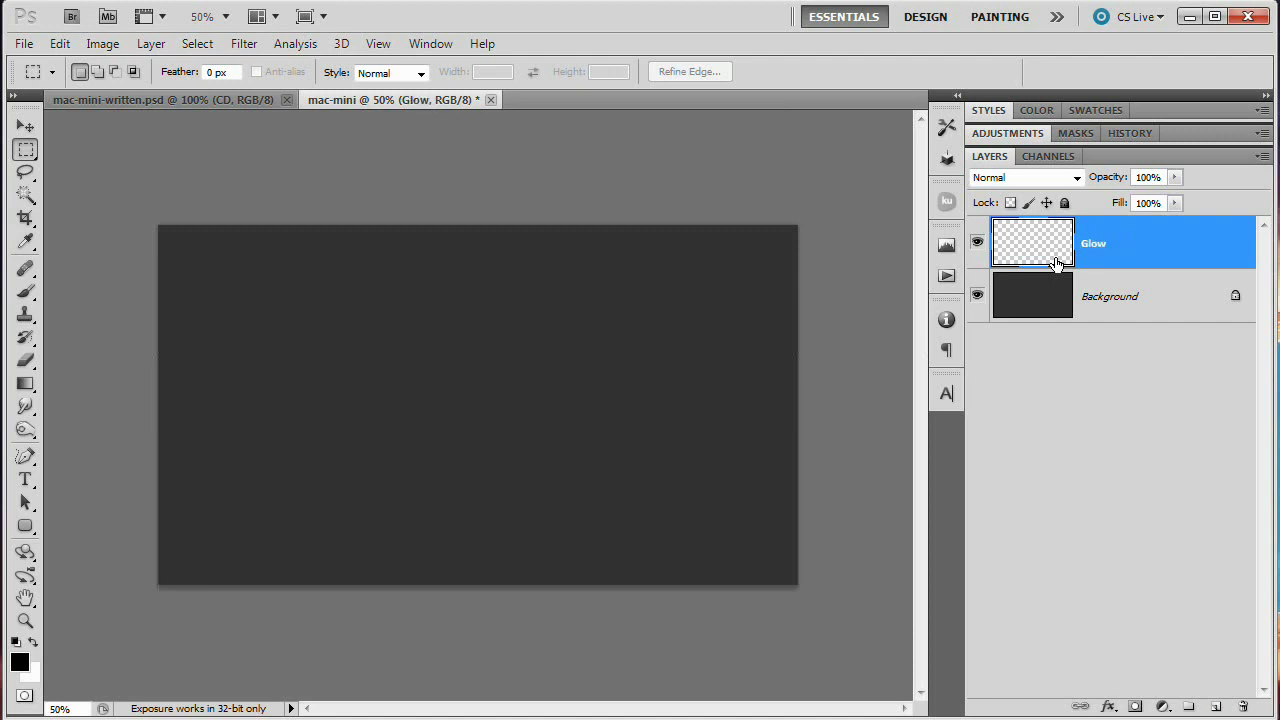
# - Set up the Brush tool with a soft round tip about 911 px in size and 0% hardness
pyautogui.click(26, 292)
pyautogui.click(105, 72)
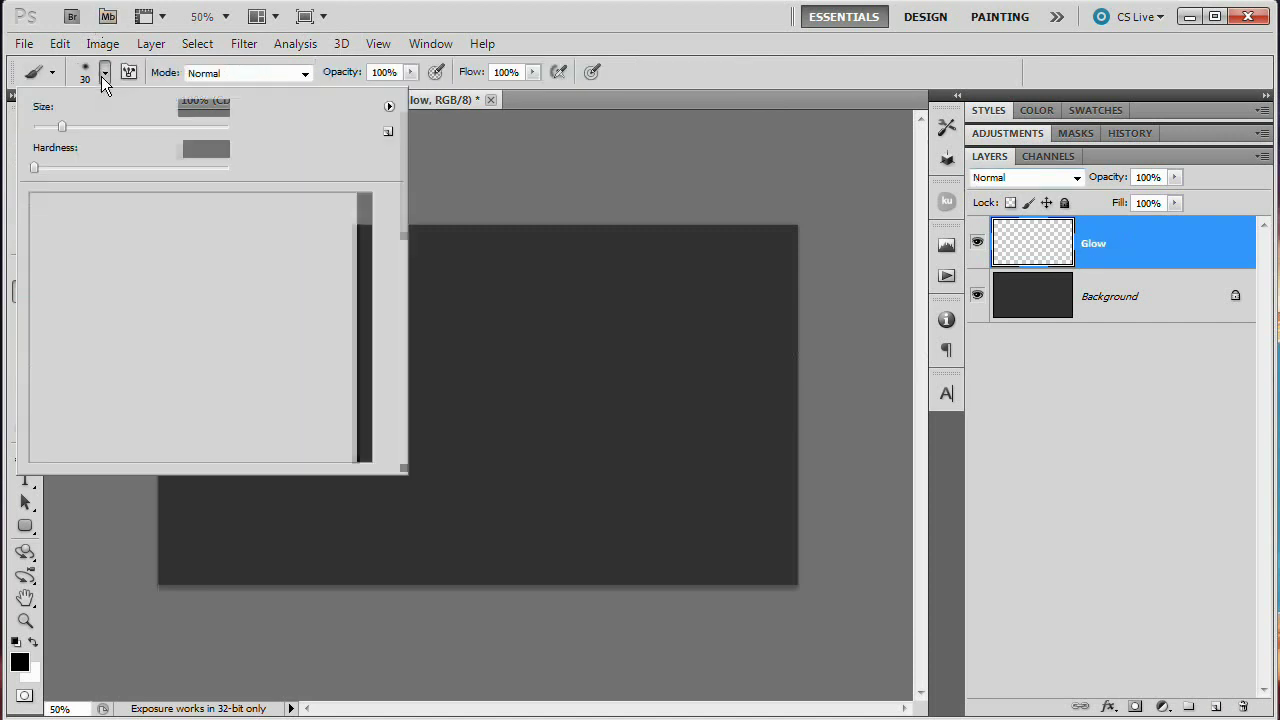
pyautogui.moveTo(86, 127); pyautogui.dragTo(216, 129)
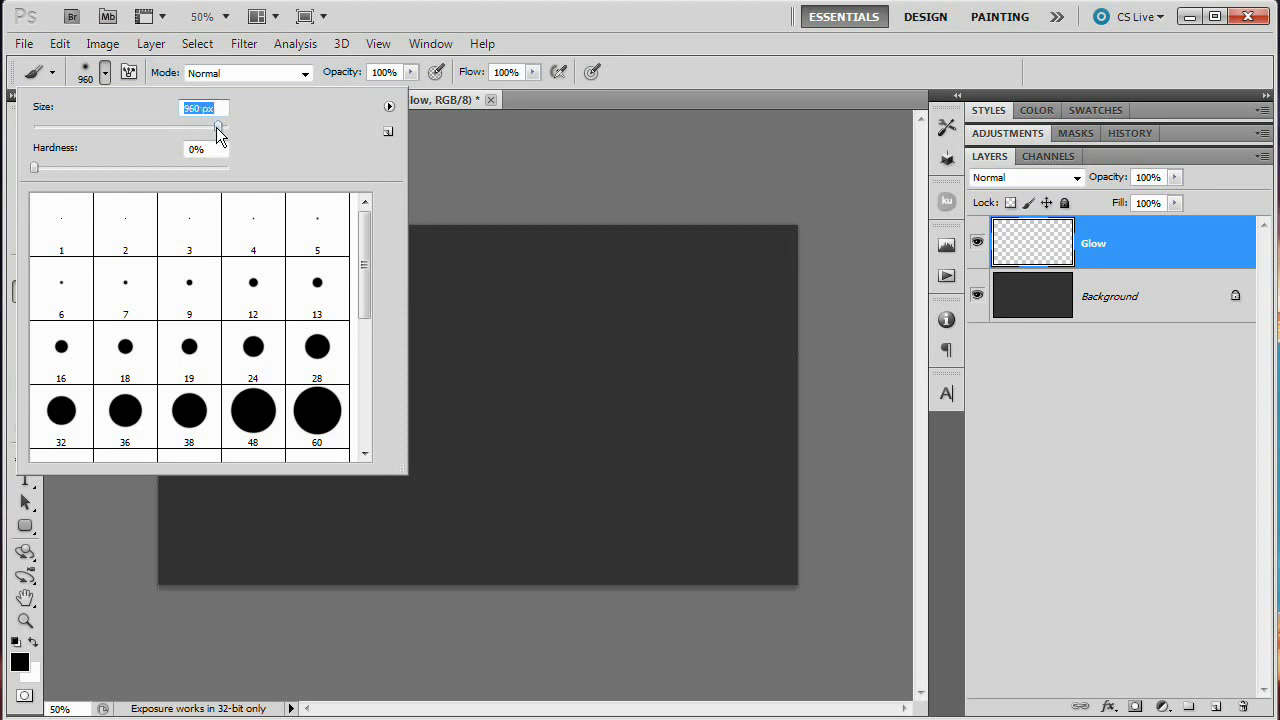
pyautogui.click(36, 169)
pyautogui.press('Return')
# - Undo the black brush mark at the canvas's lower-right corner and make white the foreground colour
pyautogui.click(775, 560)
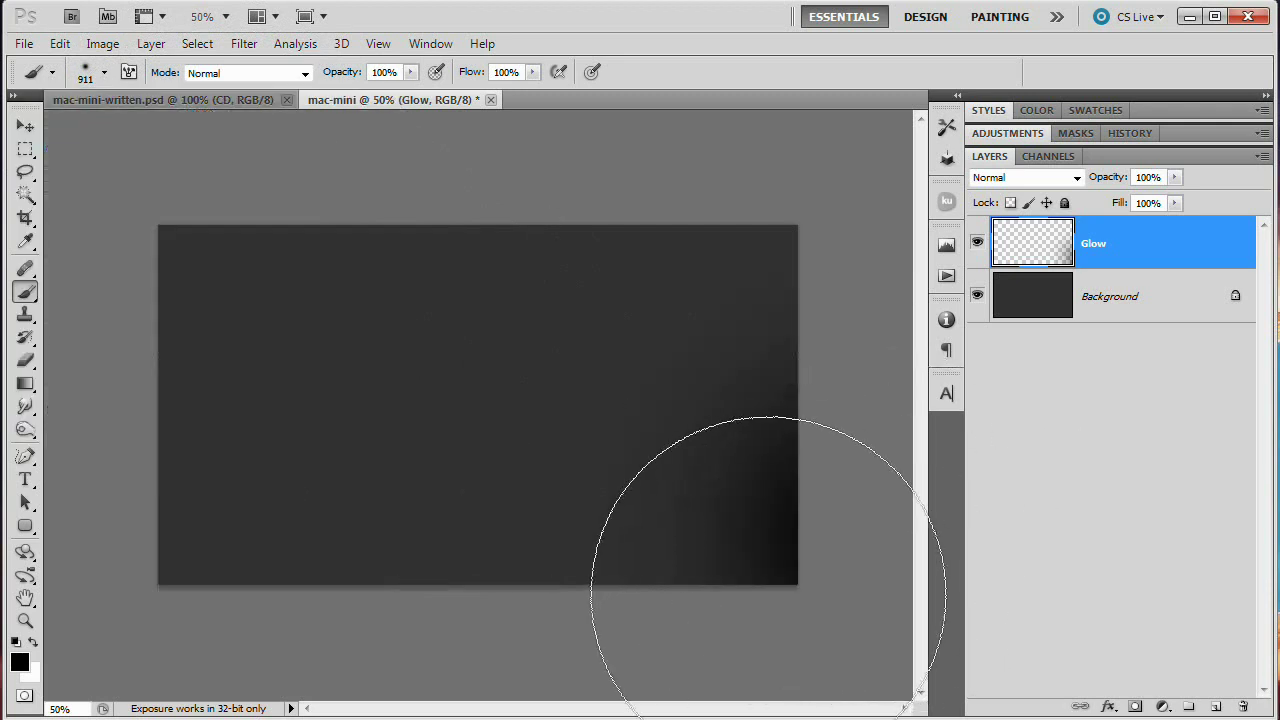
pyautogui.hotkey('ctrl', 'z')
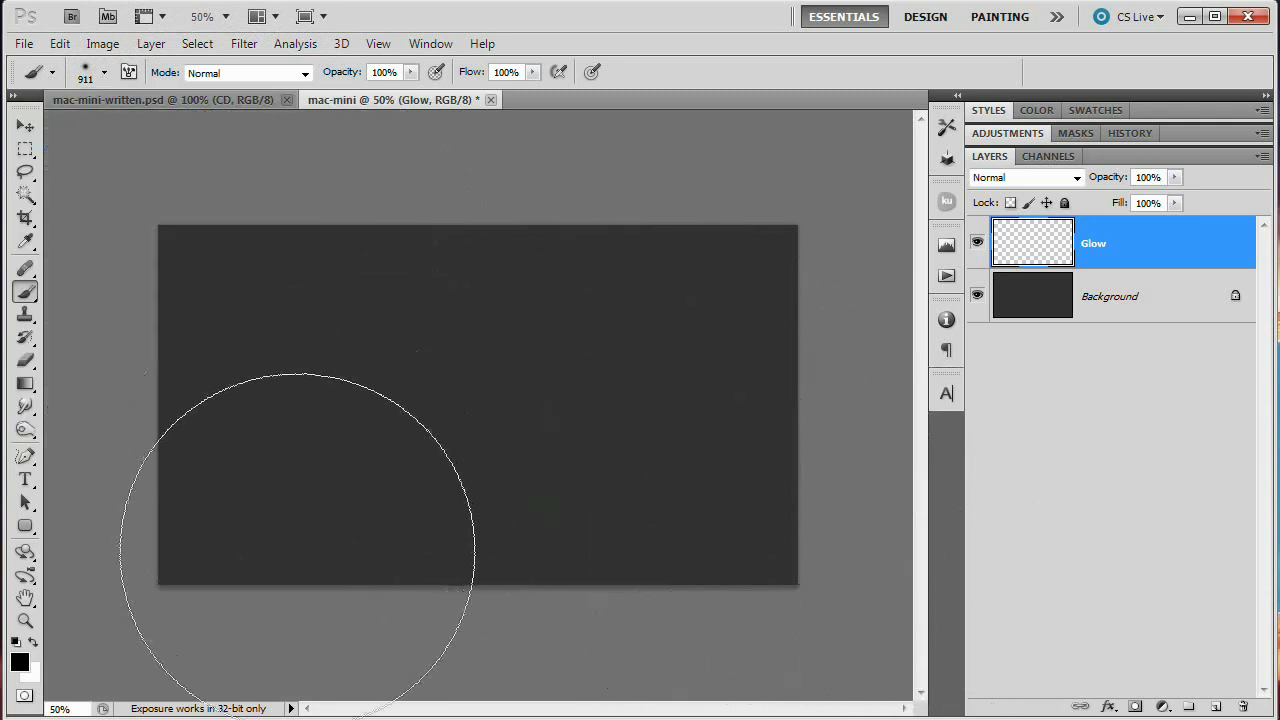
pyautogui.press('x')
pyautogui.press('x')
pyautogui.press('x')
pyautogui.press('x')
pyautogui.press('x')
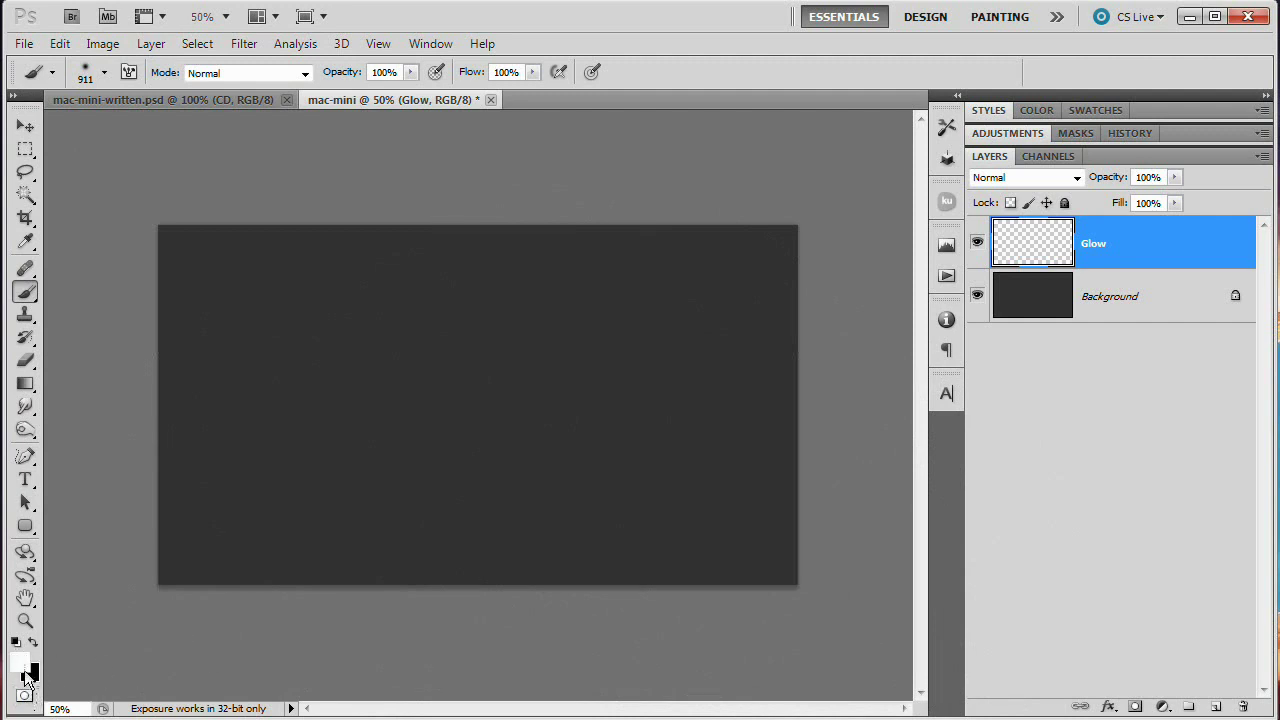
pyautogui.press('x')
pyautogui.press('x')
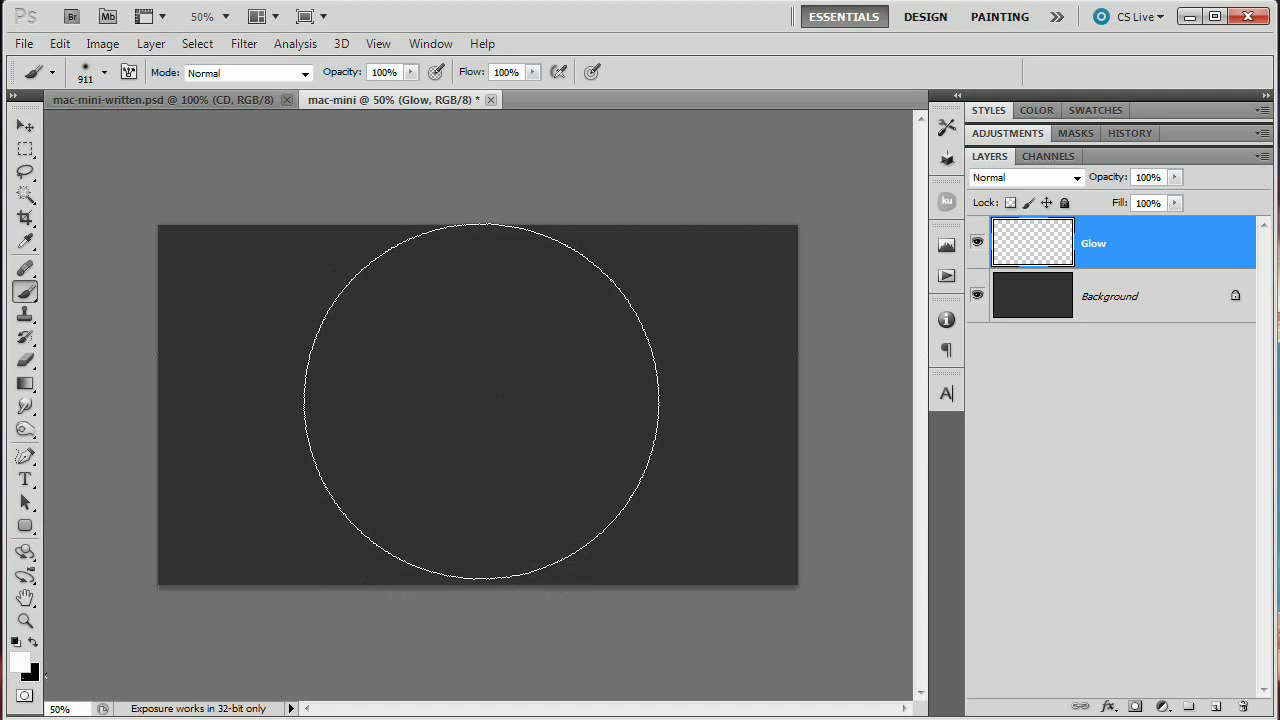
# - Dab one soft white spot at the canvas centre on the Glow layer and lower the layer's opacity to 20%
pyautogui.click(481, 401)
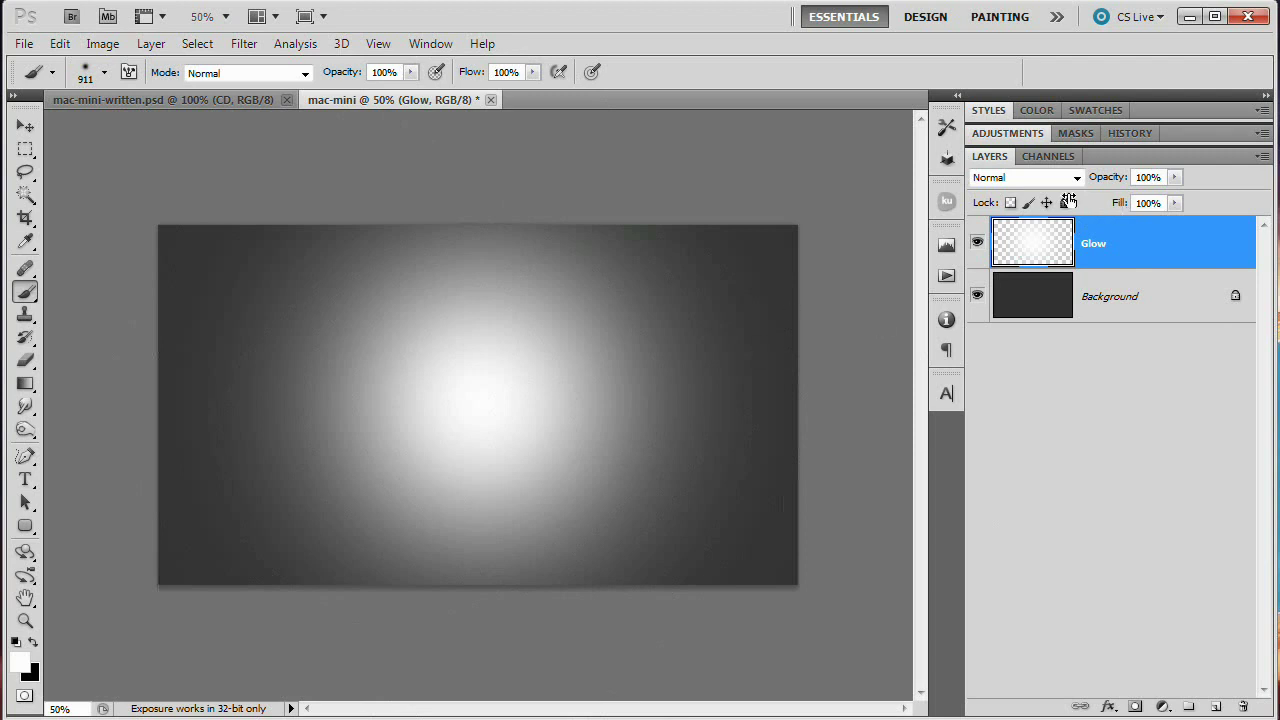
pyautogui.press('v')
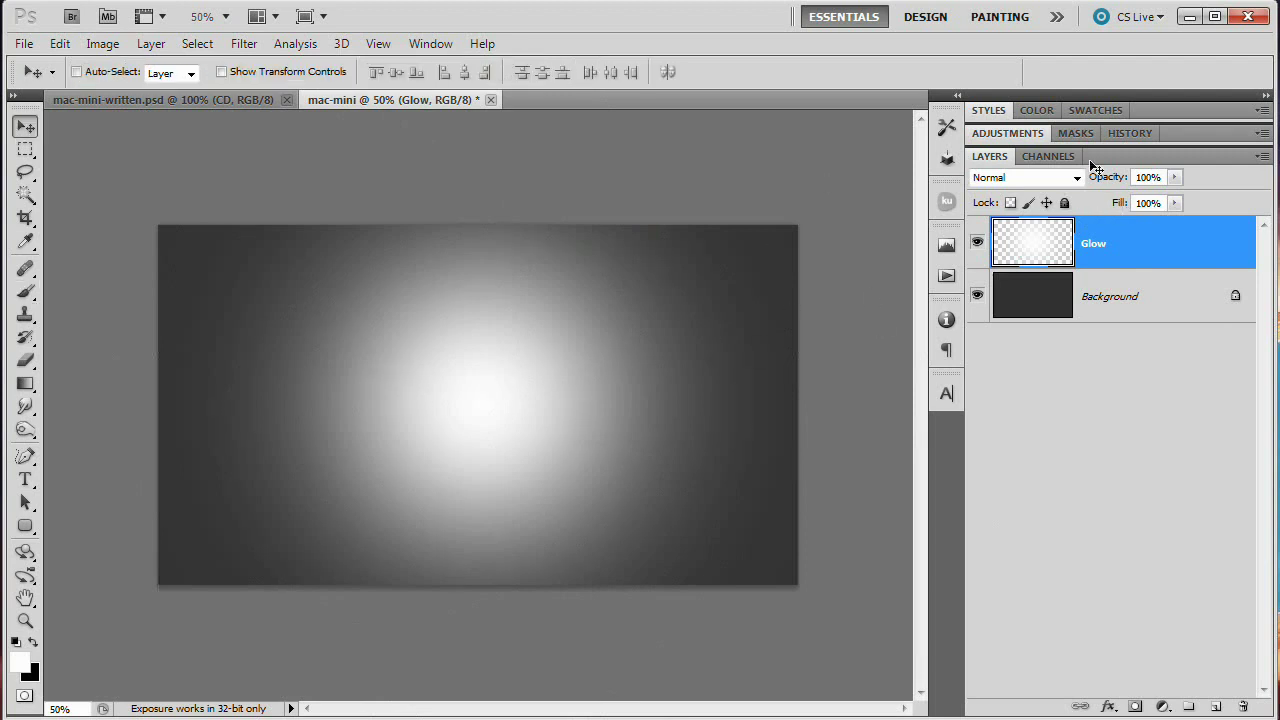
pyautogui.moveTo(1135, 180); pyautogui.dragTo(1034, 178)
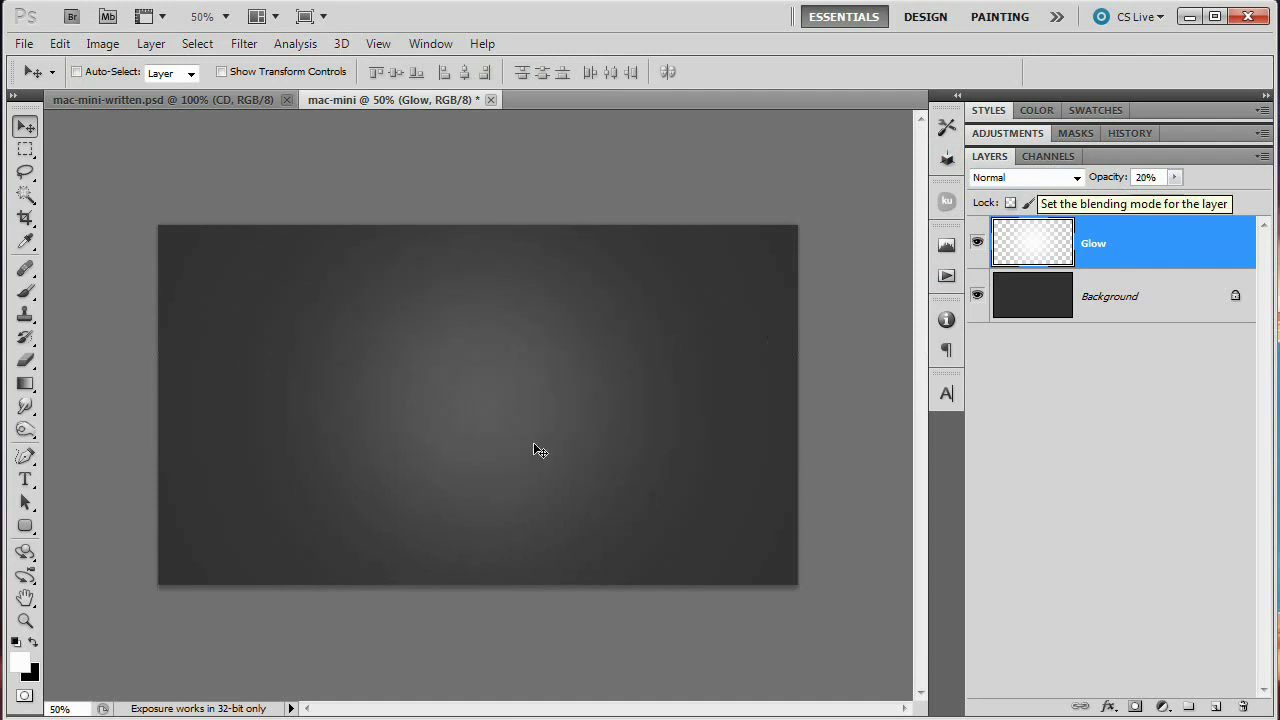
# - Apply the Add Noise filter to the Glow layer with amount 10%, Uniform distribution and Monochromatic enabled
pyautogui.hotkey('ctrl', '+')
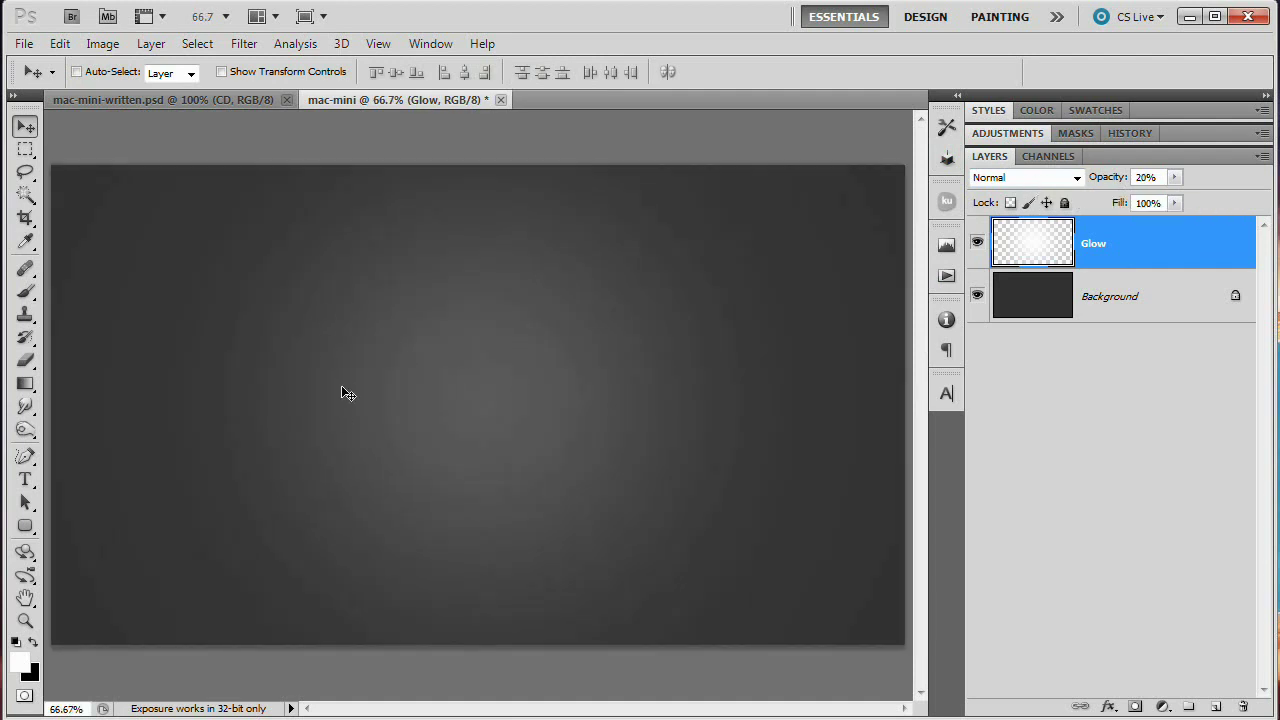
pyautogui.click(244, 43)
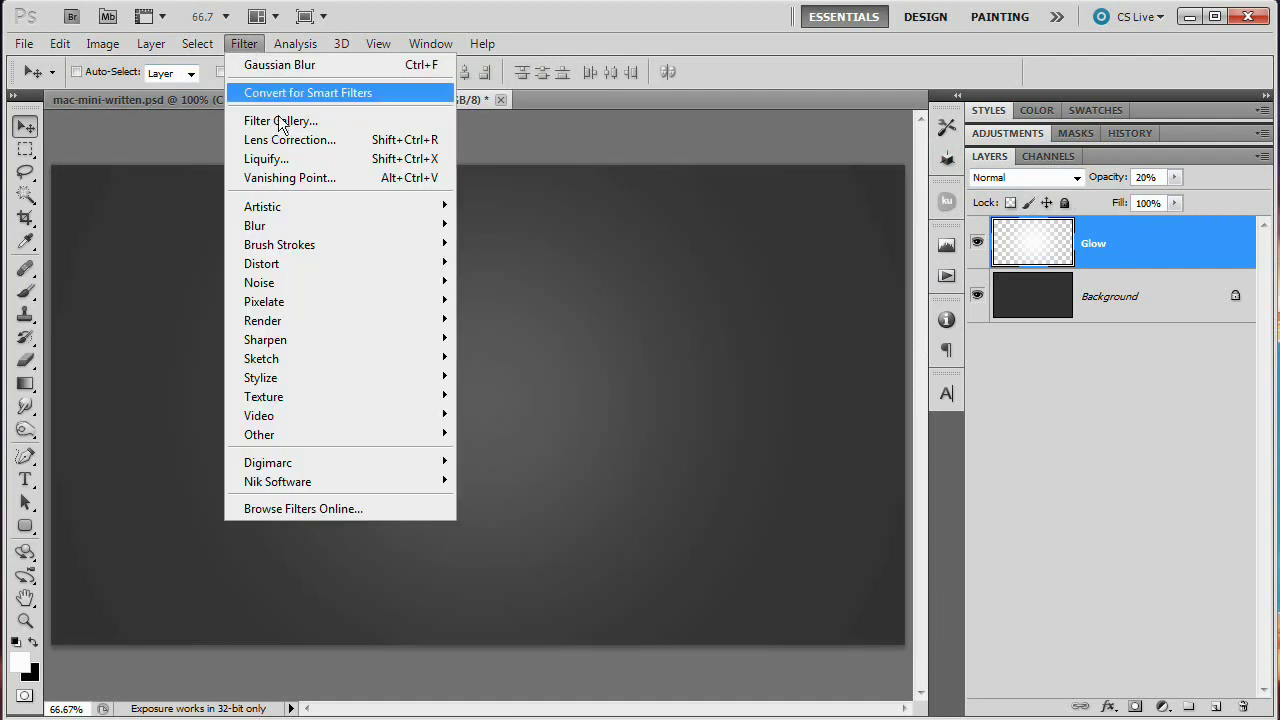
pyautogui.moveTo(310, 282)
pyautogui.click(495, 277)
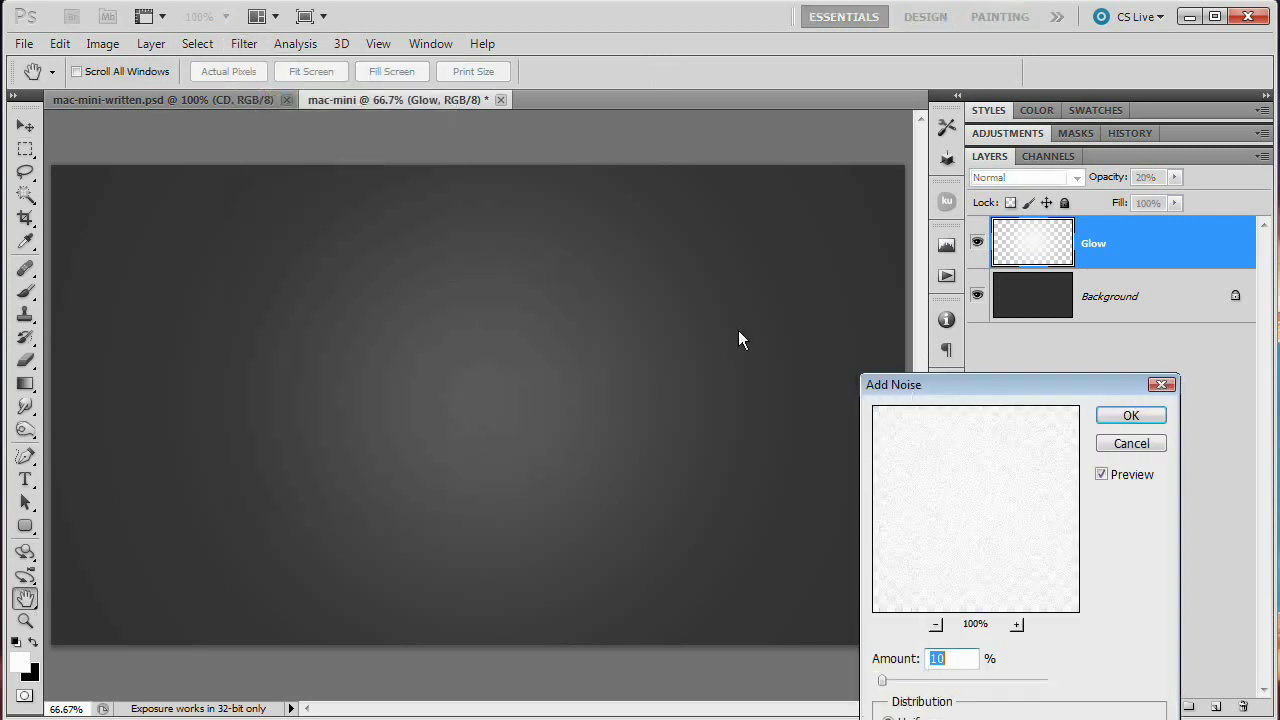
pyautogui.moveTo(1046, 382); pyautogui.dragTo(820, 288)
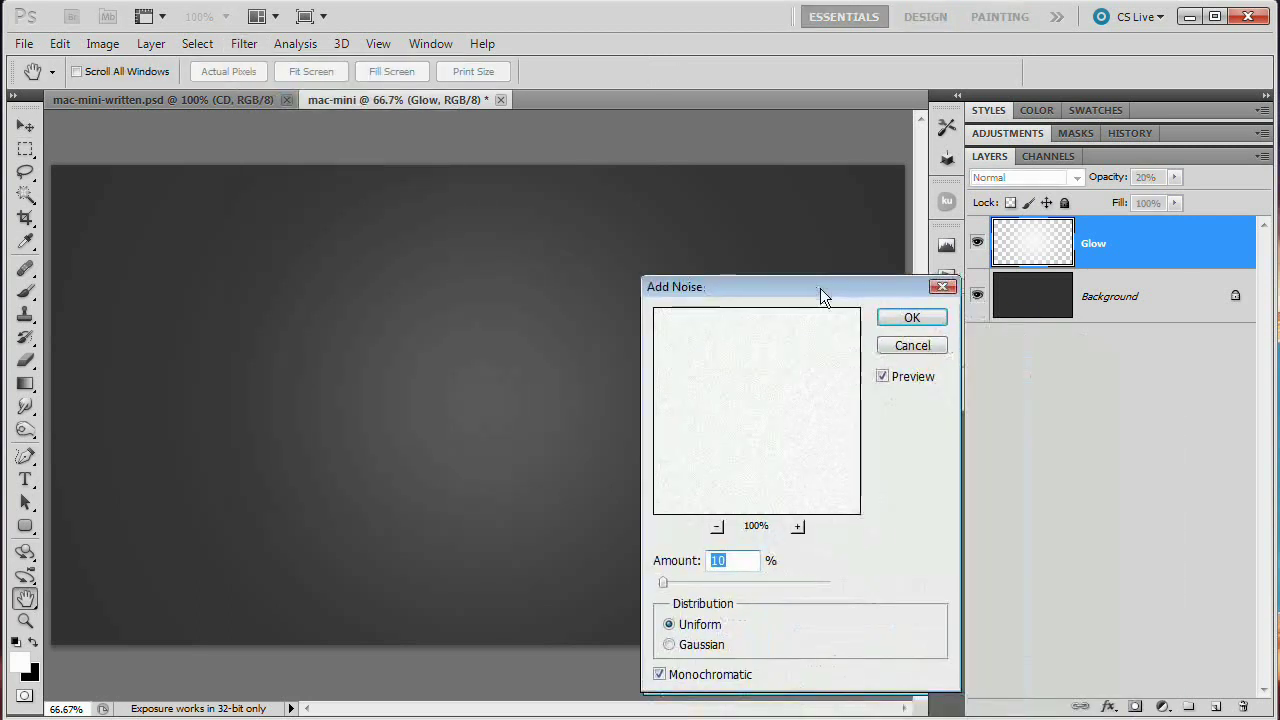
pyautogui.click(736, 560)
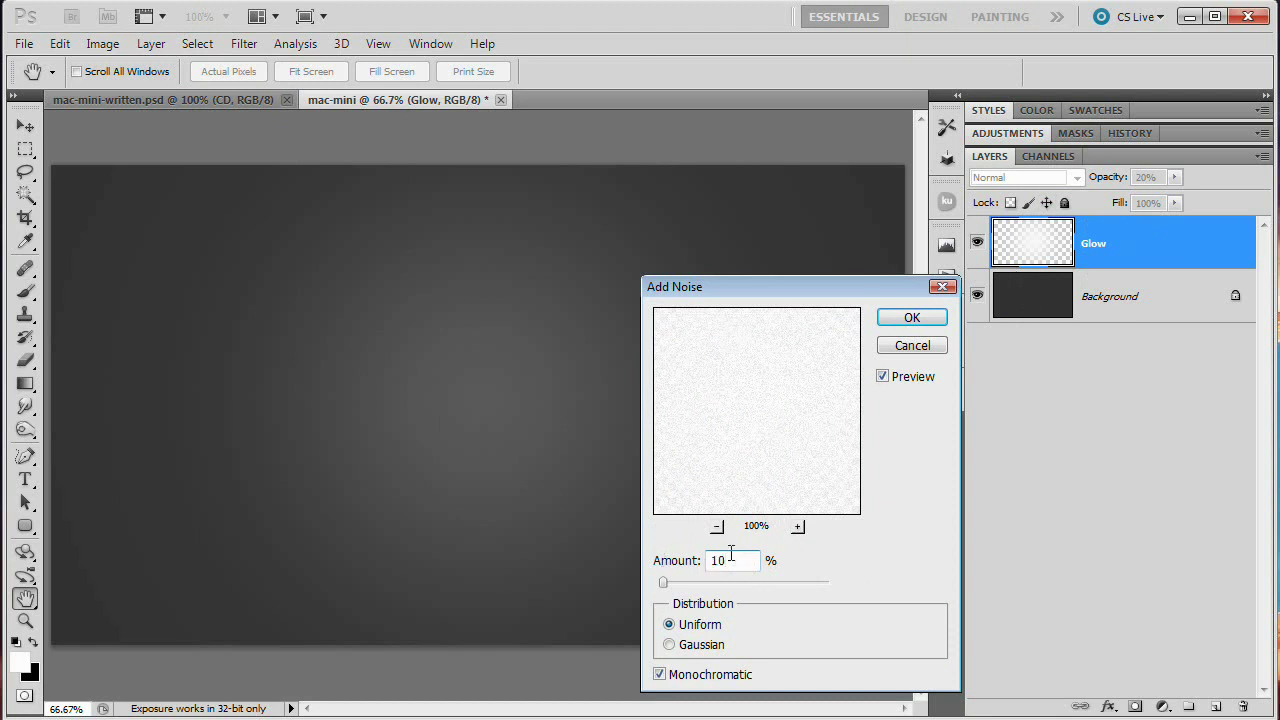
pyautogui.moveTo(779, 286); pyautogui.dragTo(726, 209)
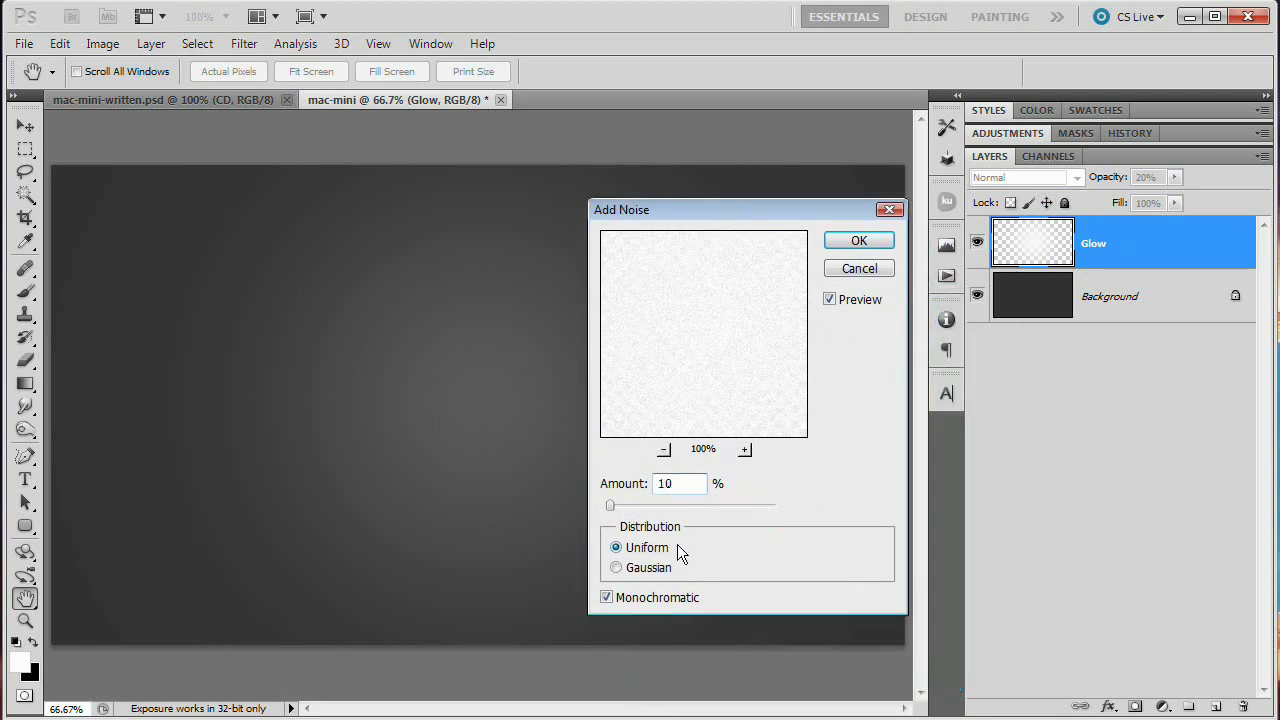
pyautogui.click(858, 244)
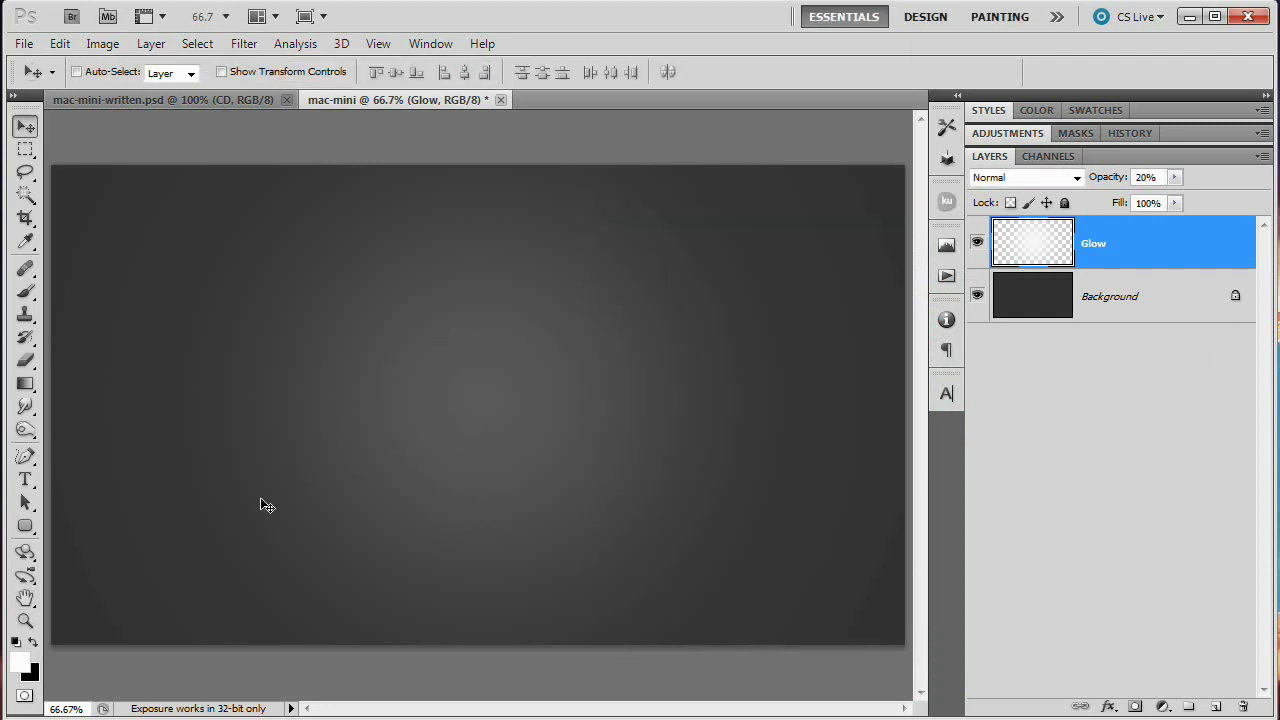
# - Draw a white rounded square with a 40 px corner radius and no layer style near the canvas centre
pyautogui.moveTo(25, 526); pyautogui.dragTo(133, 552)
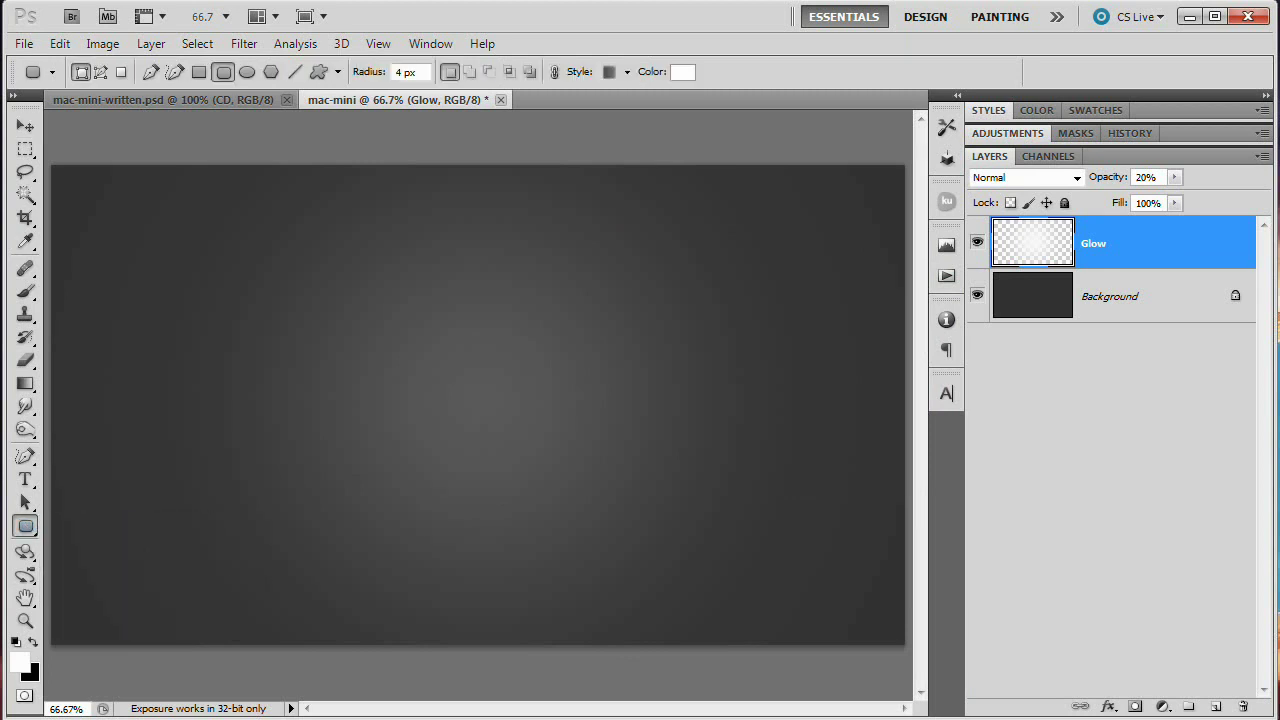
pyautogui.click(403, 72)
pyautogui.write('0')
pyautogui.click(627, 72)
pyautogui.click(513, 118)
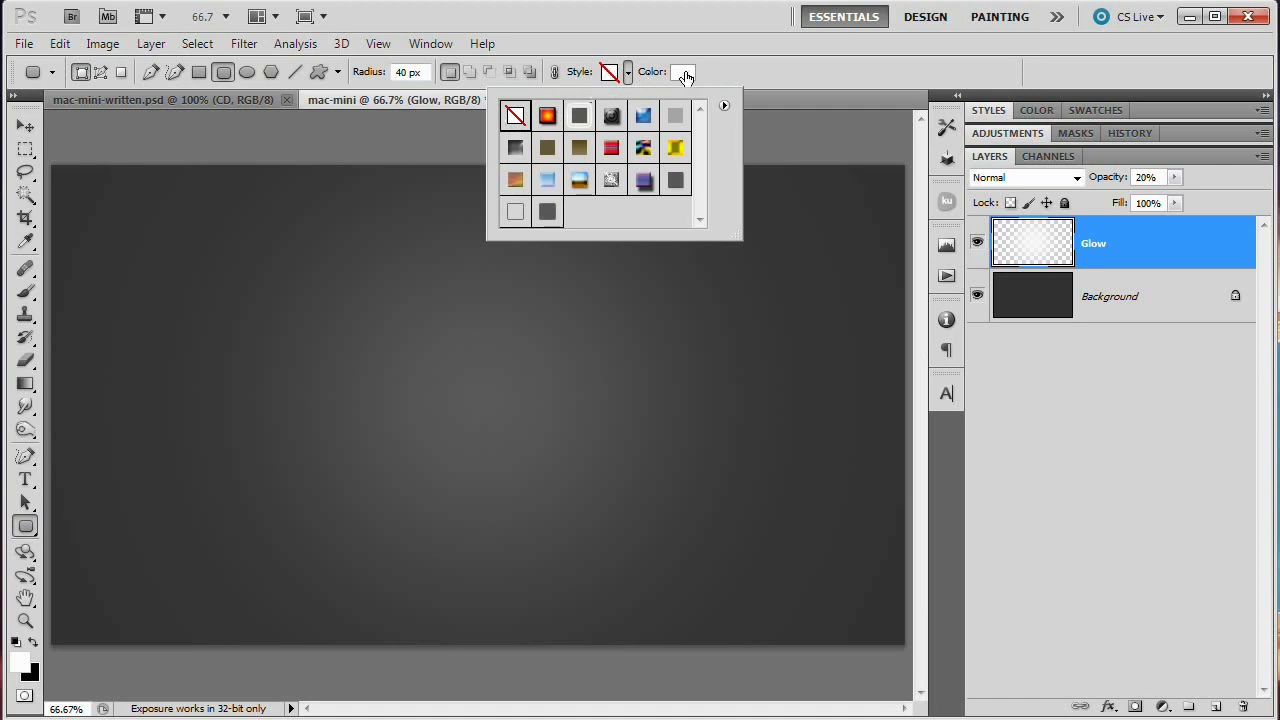
pyautogui.click(659, 78)
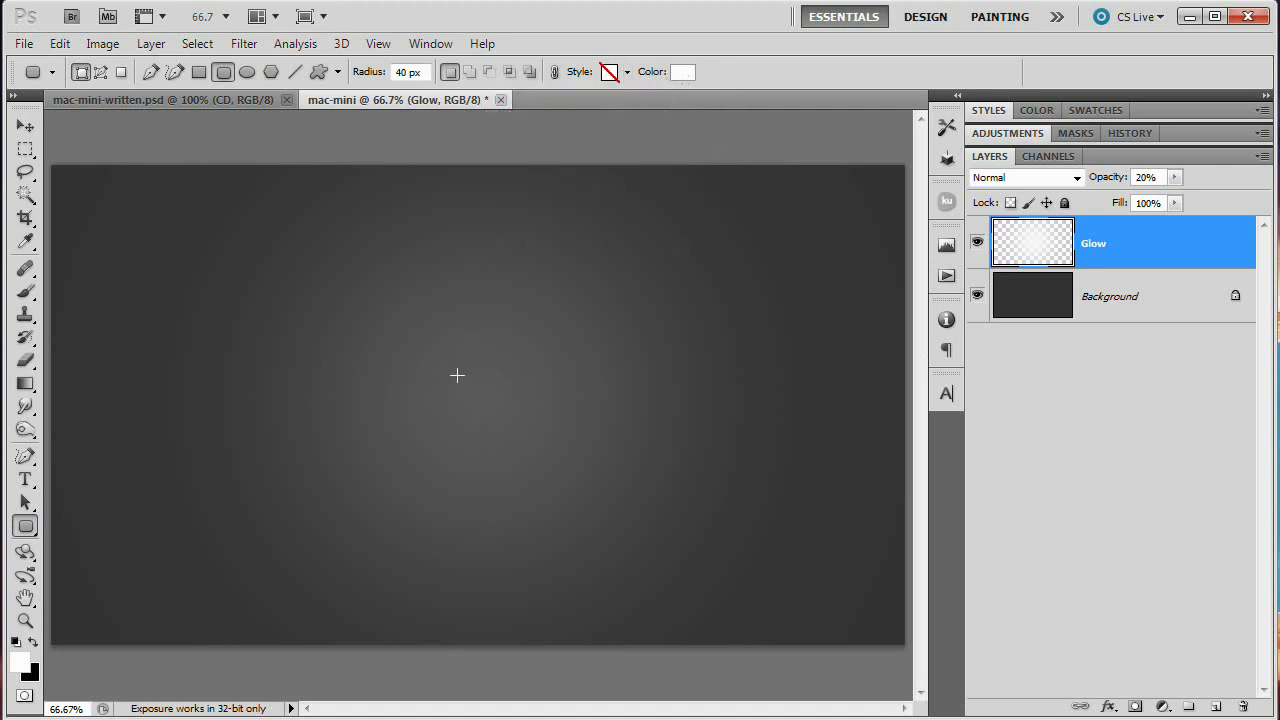
pyautogui.moveTo(420, 364); pyautogui.dragTo(568, 512)
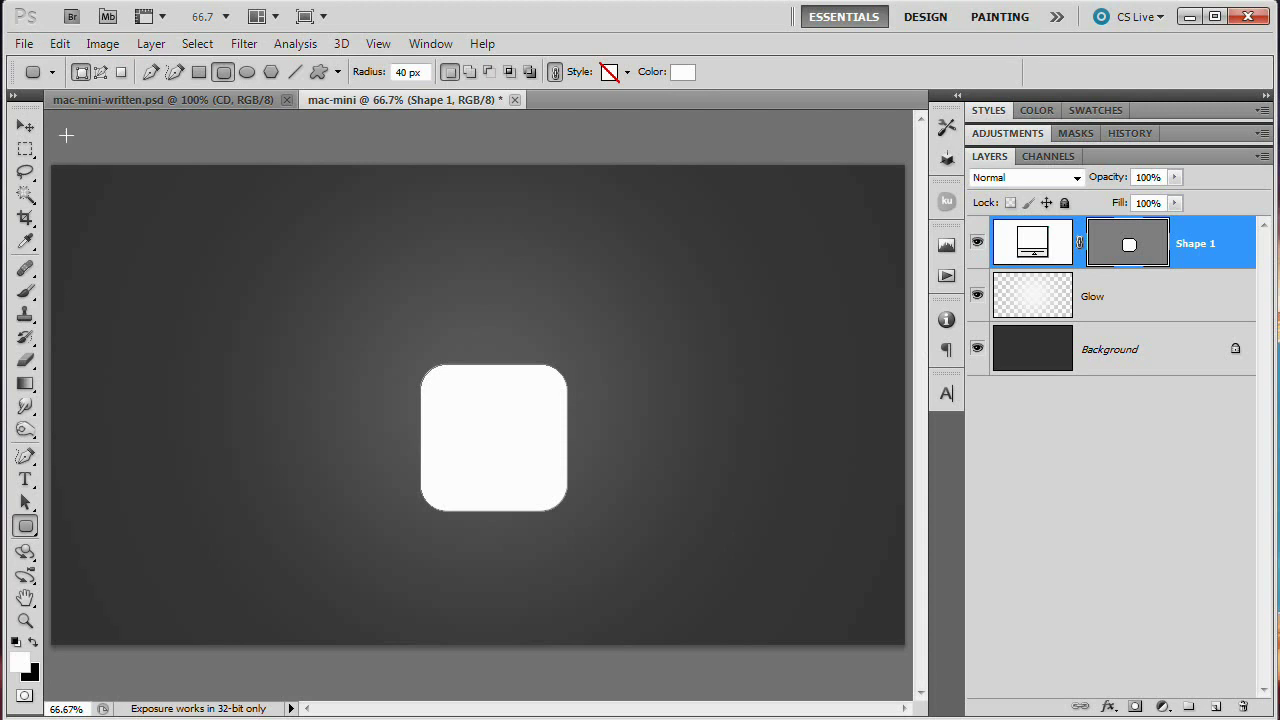
# - Centre the rounded square vertically and horizontally on the whole canvas, then clear the selection
pyautogui.press('v')
pyautogui.hotkey('ctrl', 'a')
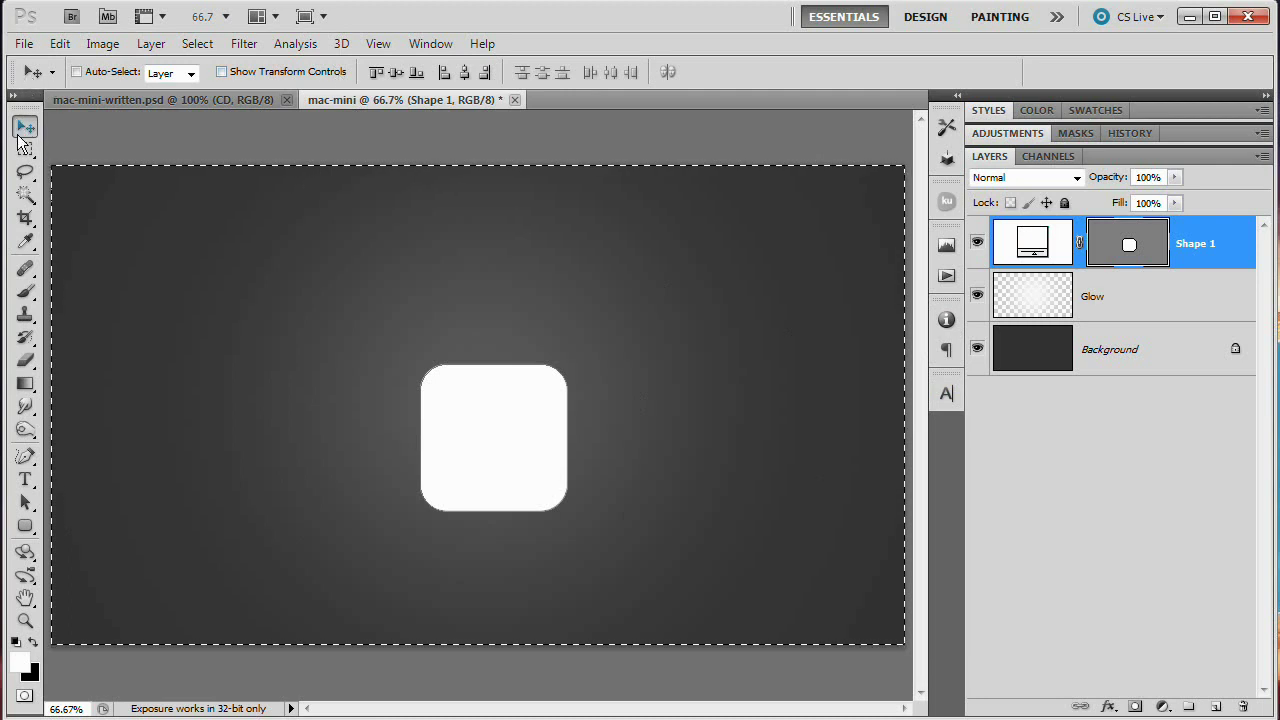
pyautogui.click(397, 72)
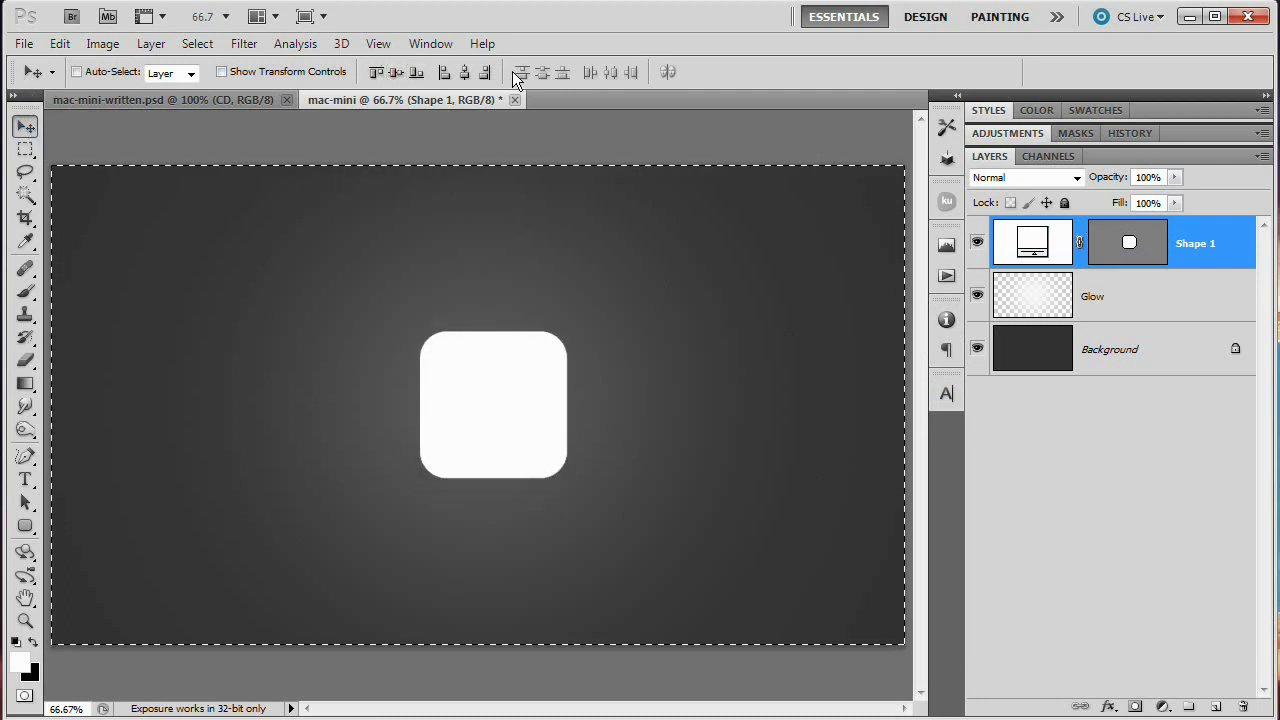
pyautogui.click(466, 72)
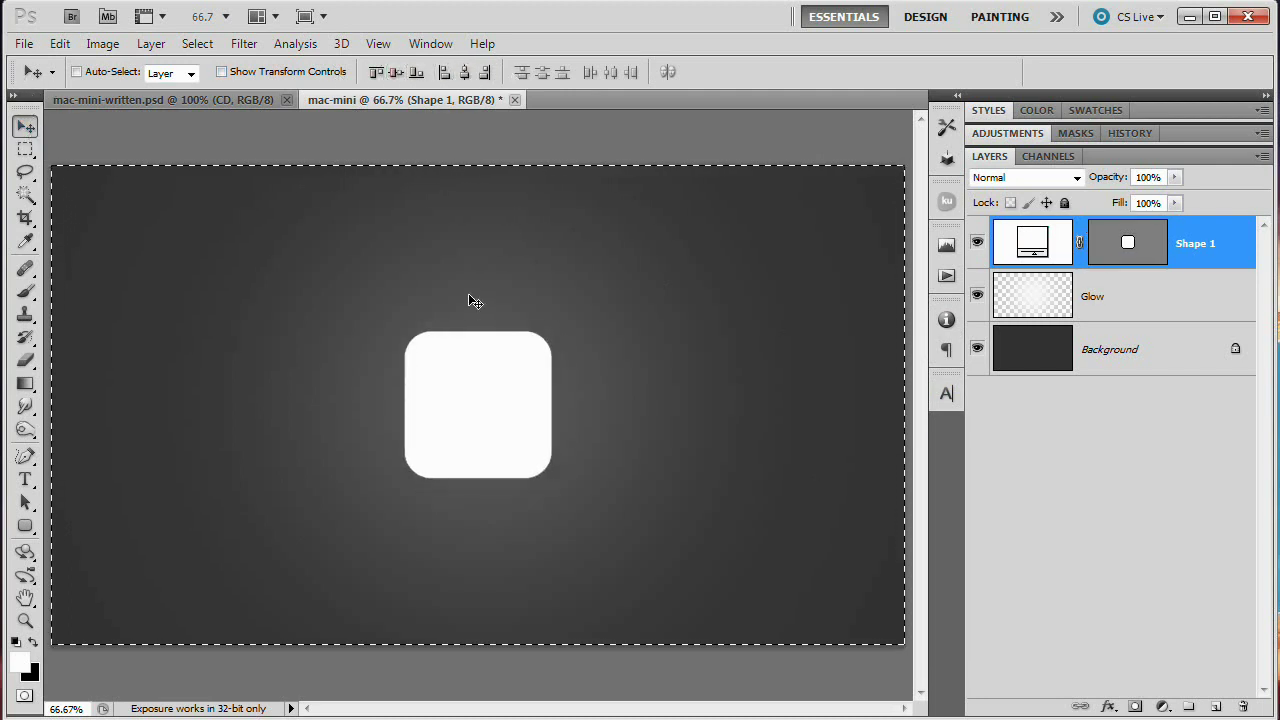
pyautogui.hotkey('ctrl', 'd')
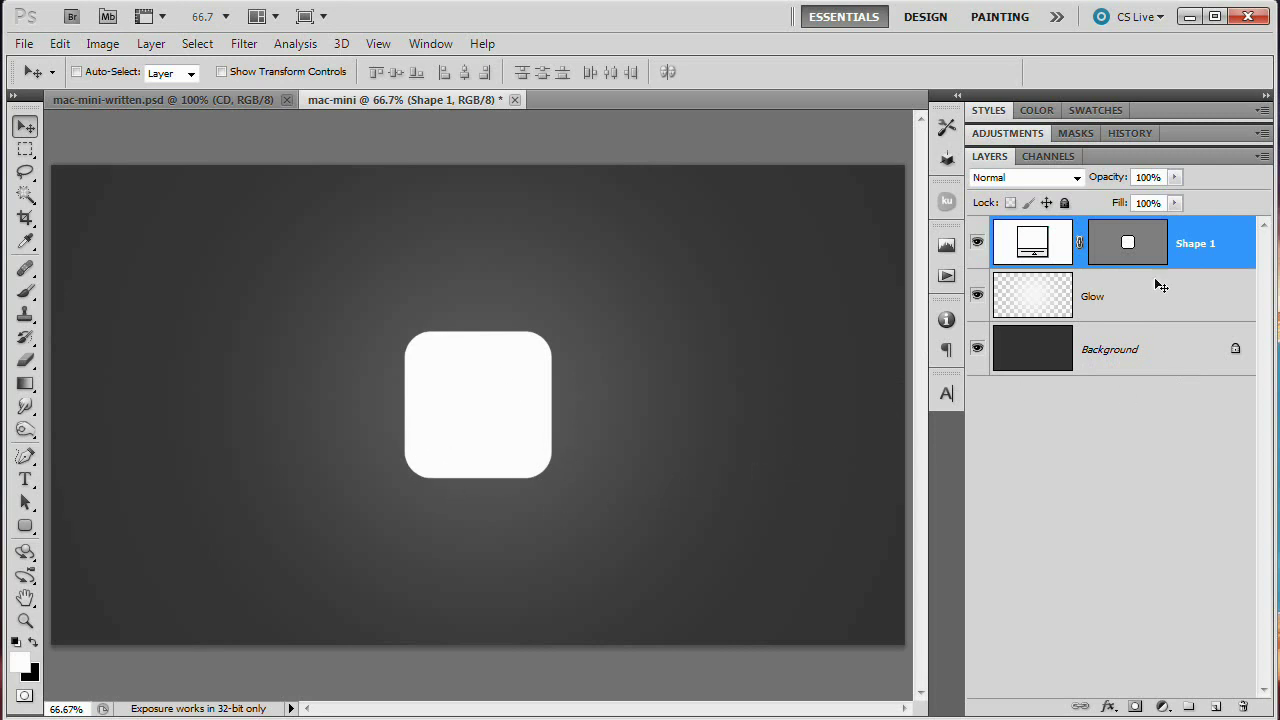
# - Add a Gradient Overlay to the rounded square's Shape 1 layer with the Reflected style and a 0° angle
pyautogui.click(152, 44)
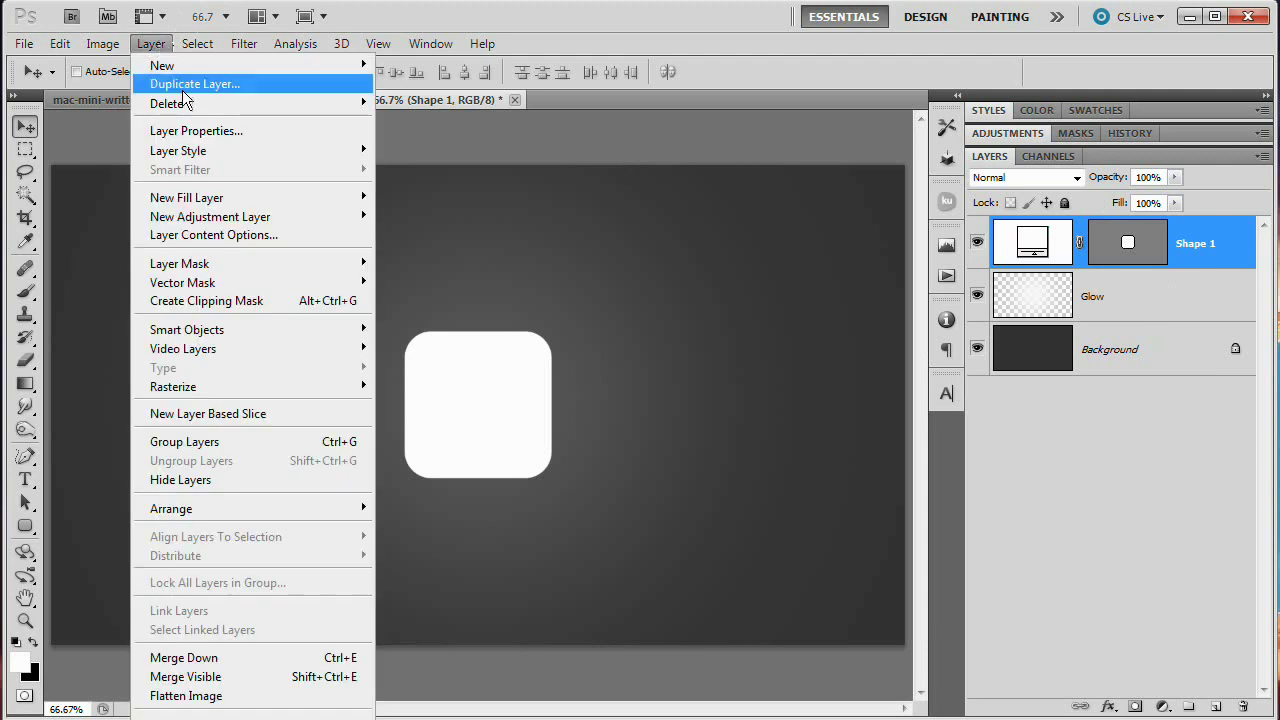
pyautogui.moveTo(228, 150)
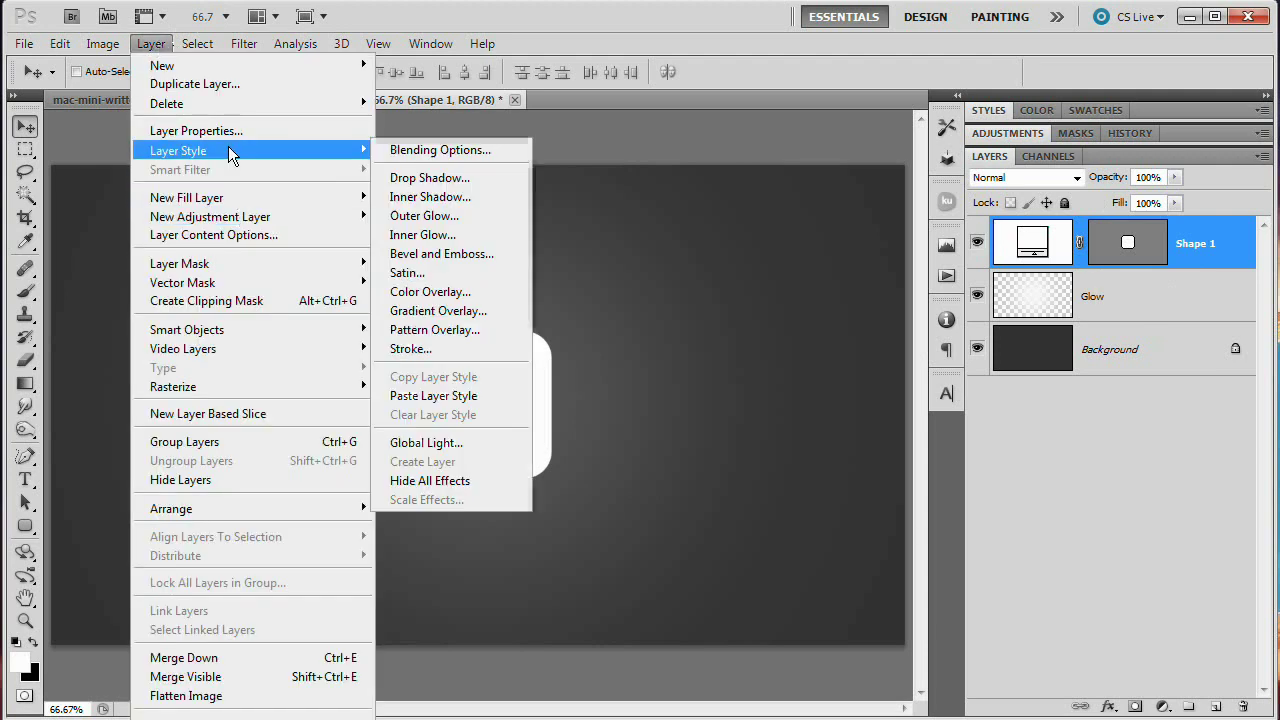
pyautogui.click(468, 314)
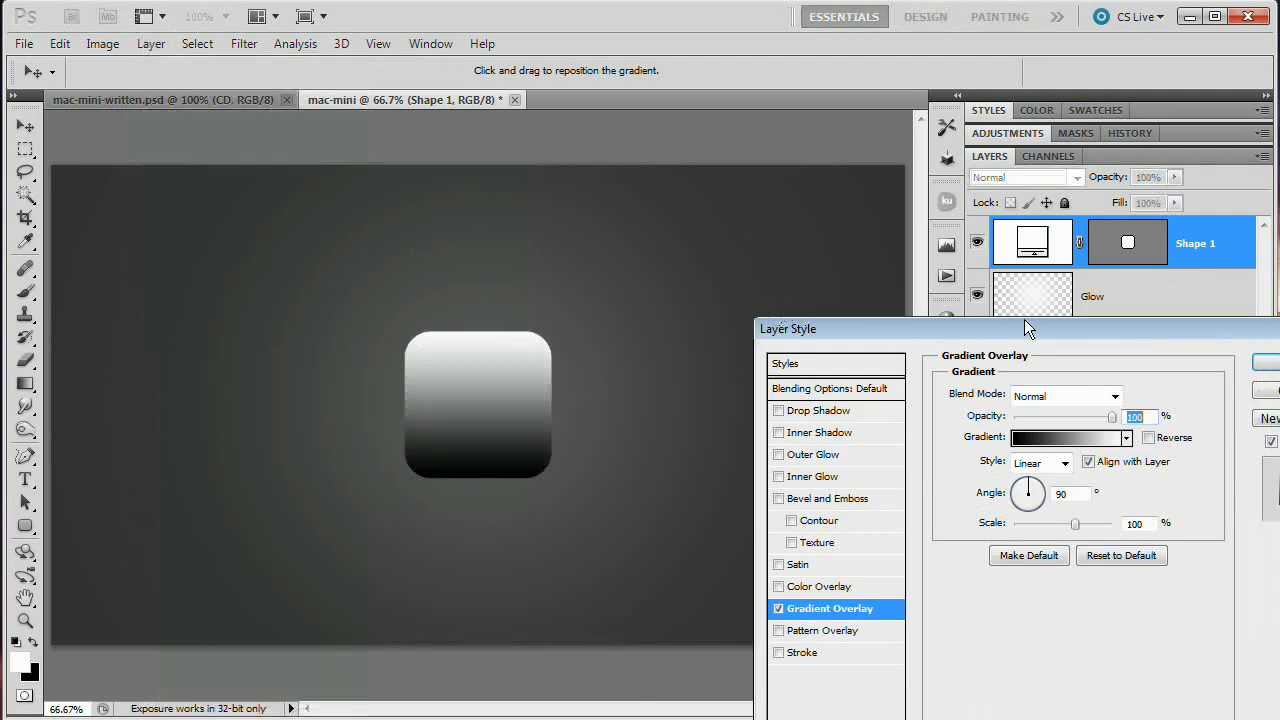
pyautogui.moveTo(1026, 327); pyautogui.dragTo(851, 186)
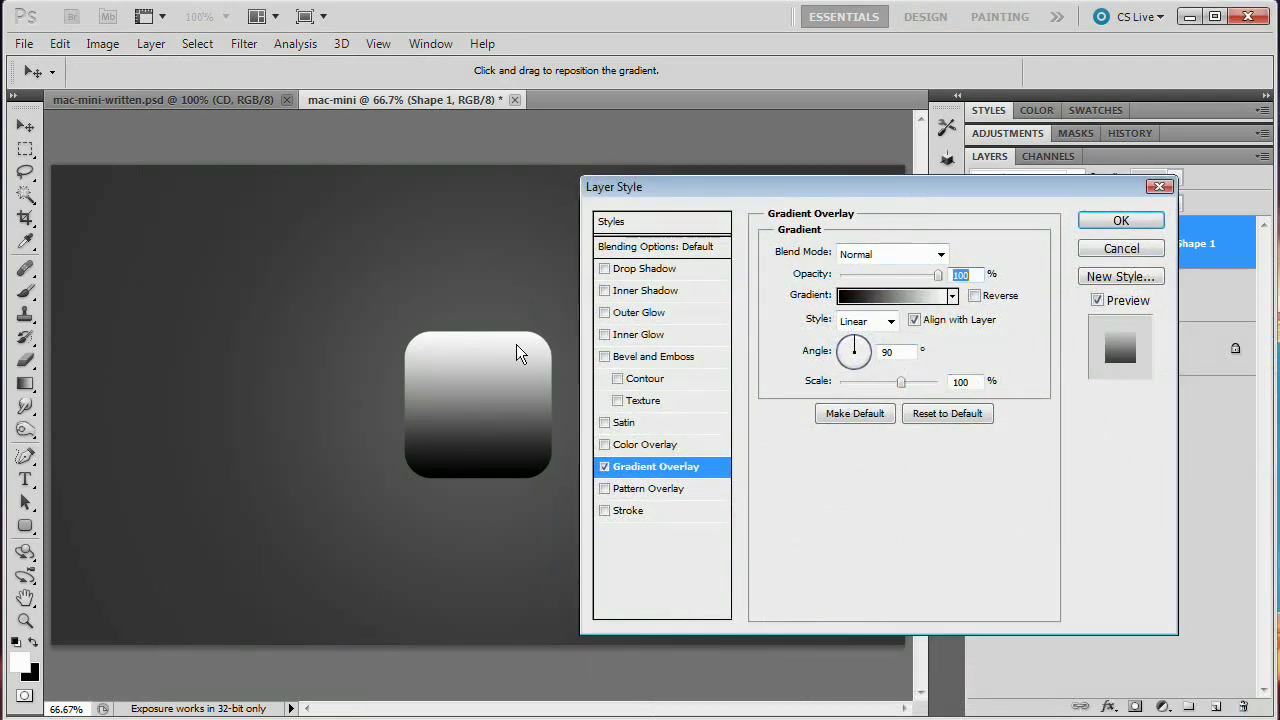
pyautogui.moveTo(970, 205); pyautogui.dragTo(985, 199)
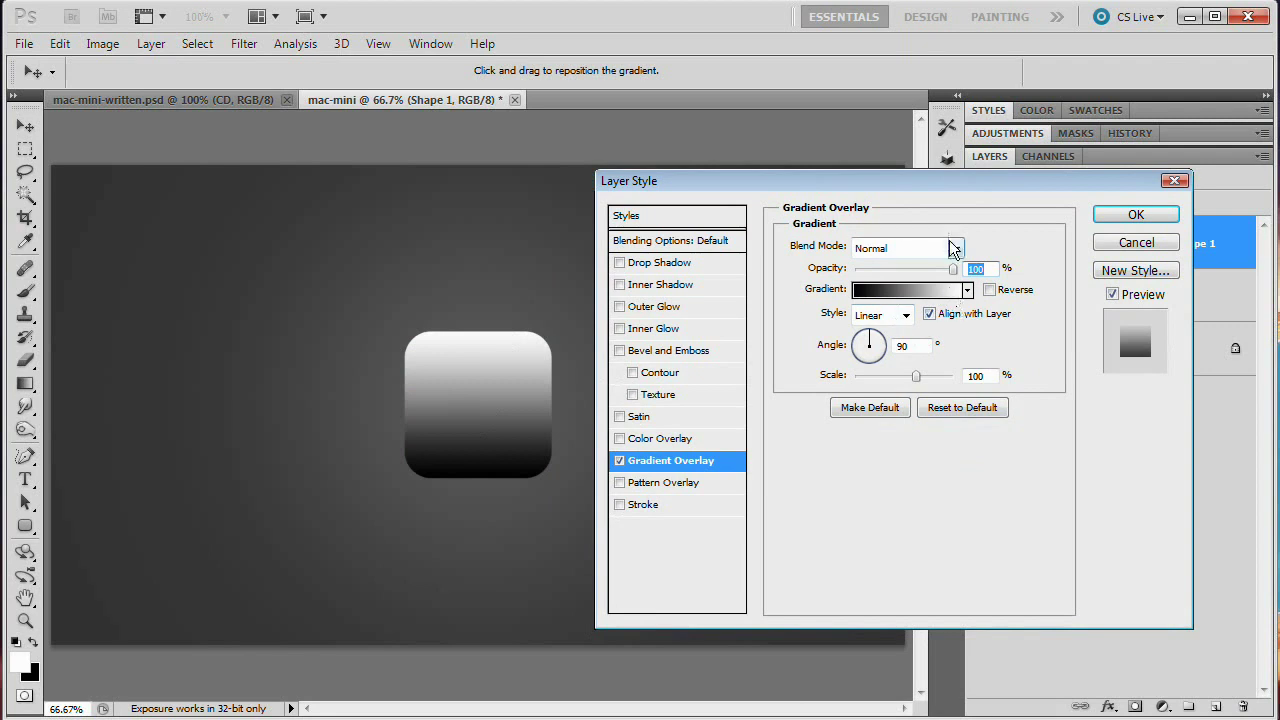
pyautogui.doubleClick(897, 346)
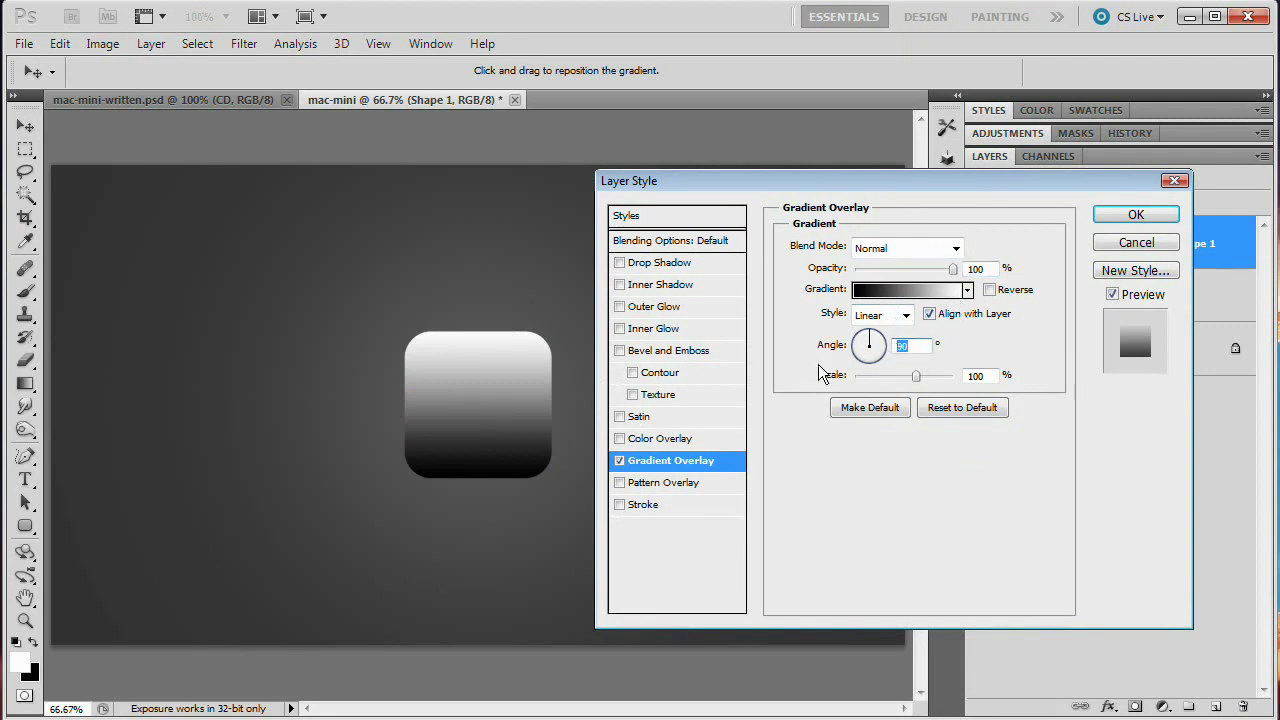
pyautogui.write('0')
pyautogui.click(890, 316)
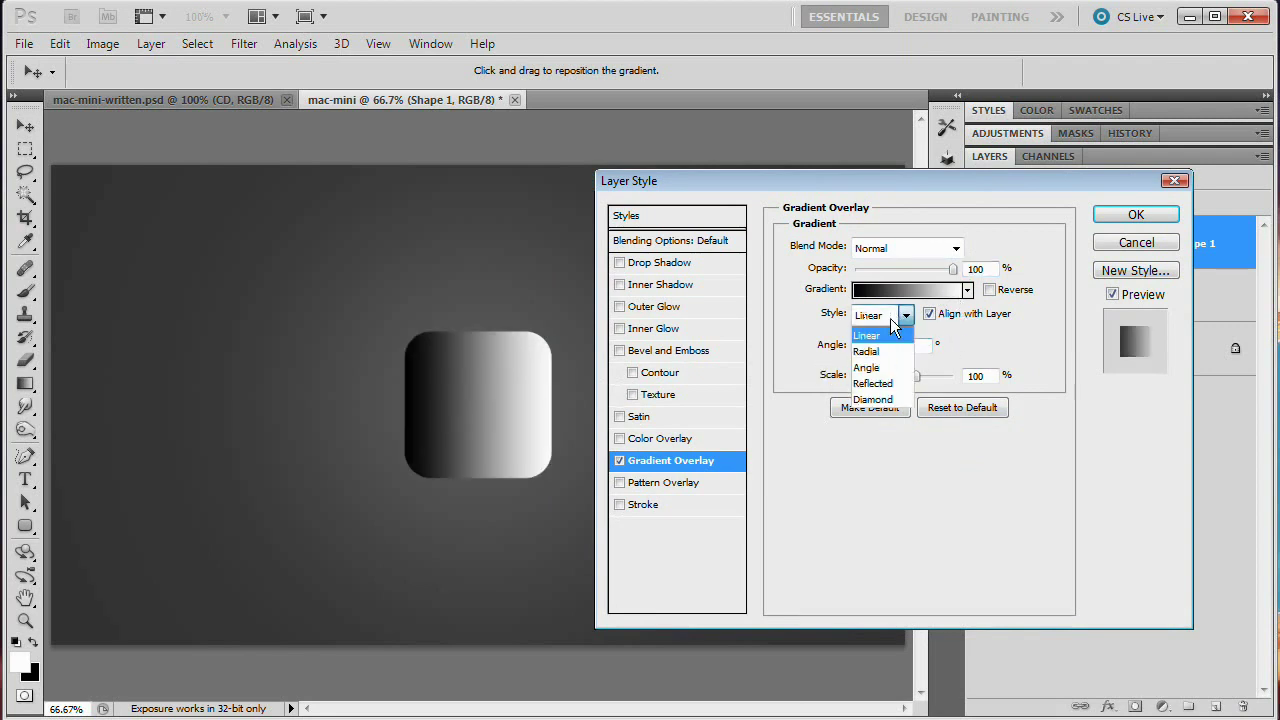
pyautogui.click(876, 384)
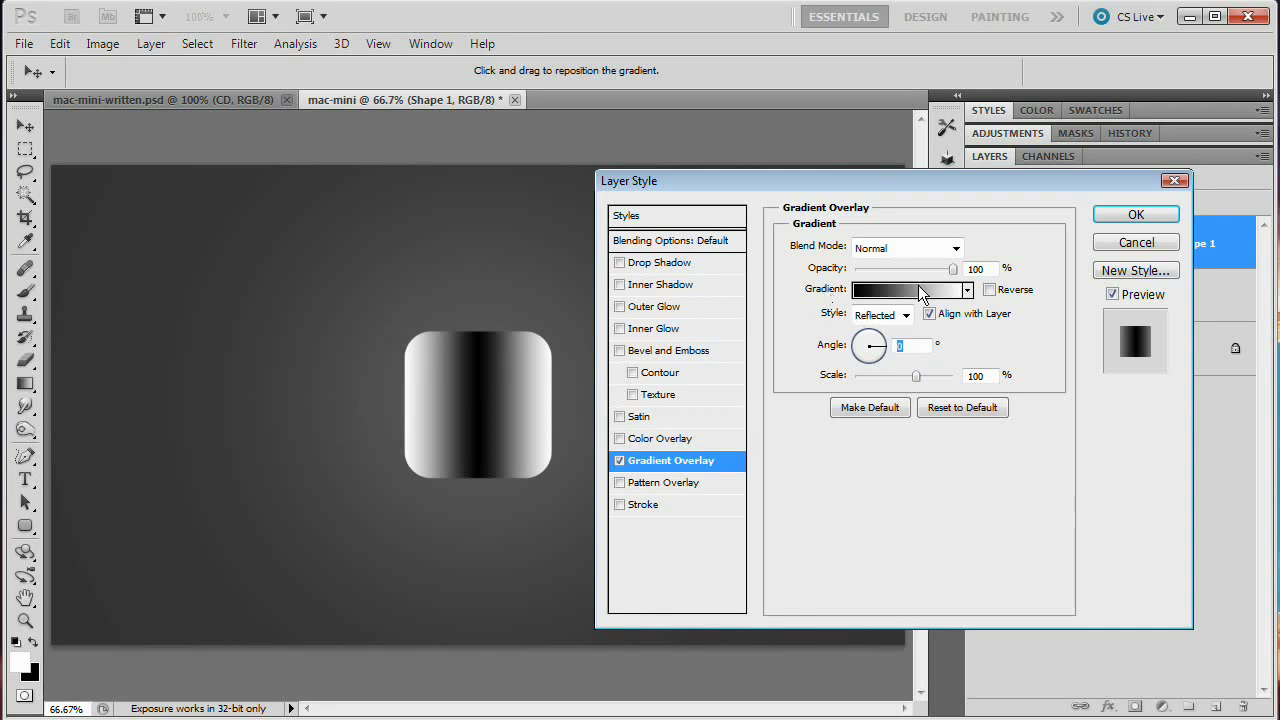
# - Edit the overlay's gradient and add a white colour stop at the 60% location
pyautogui.click(920, 290)
pyautogui.moveTo(321, 200); pyautogui.dragTo(962, 110)
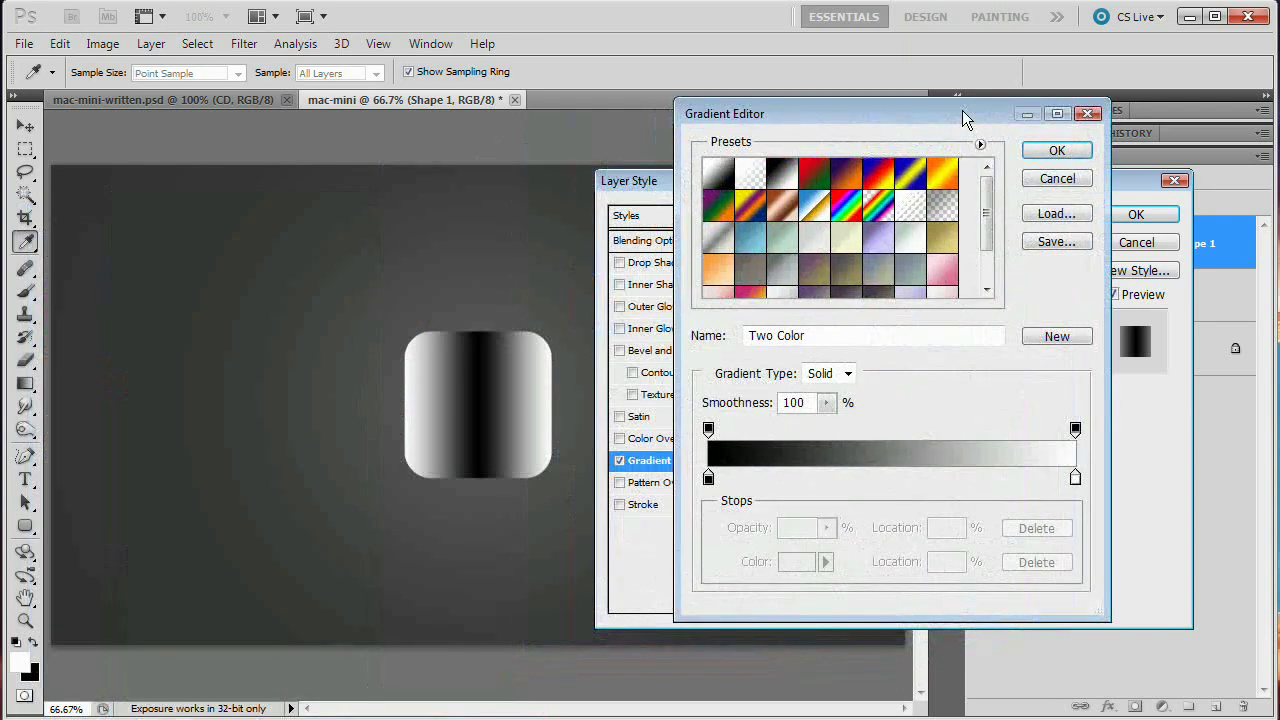
pyautogui.moveTo(897, 478); pyautogui.dragTo(927, 478)
pyautogui.doubleClick(948, 561)
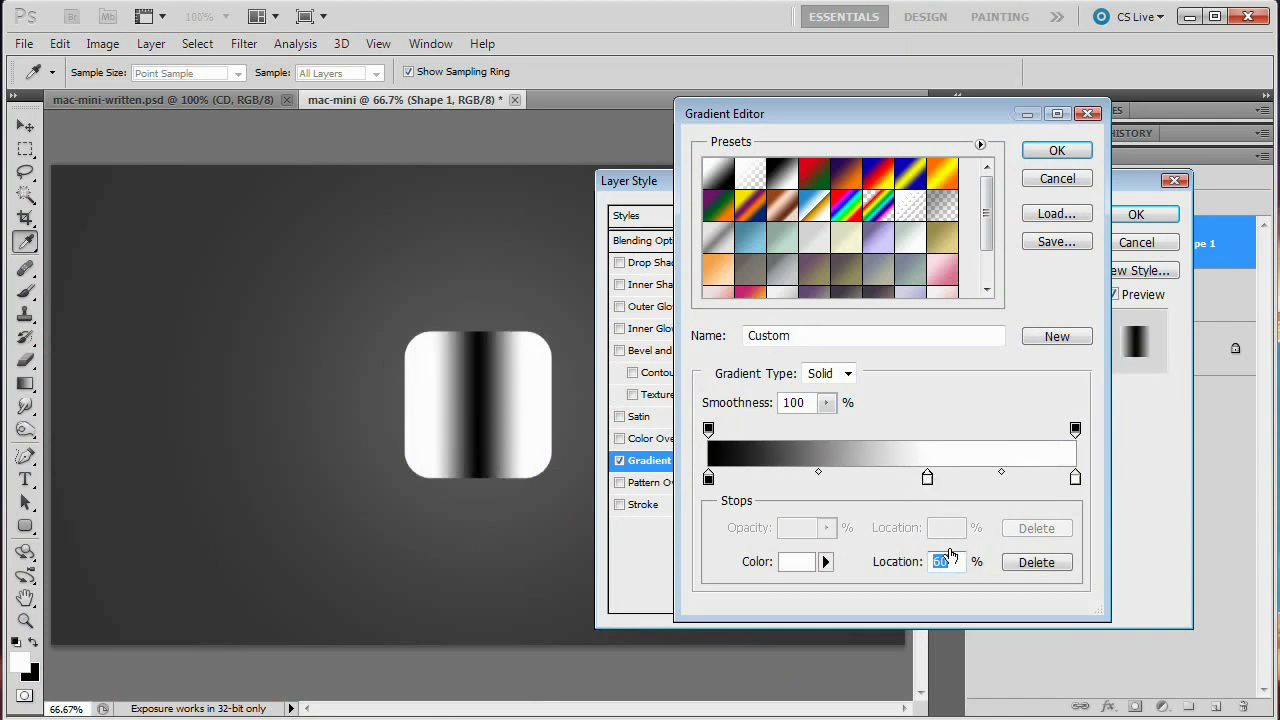
# - Set the gradient's black starting colour stop to #bfbfbf
pyautogui.doubleClick(708, 478)
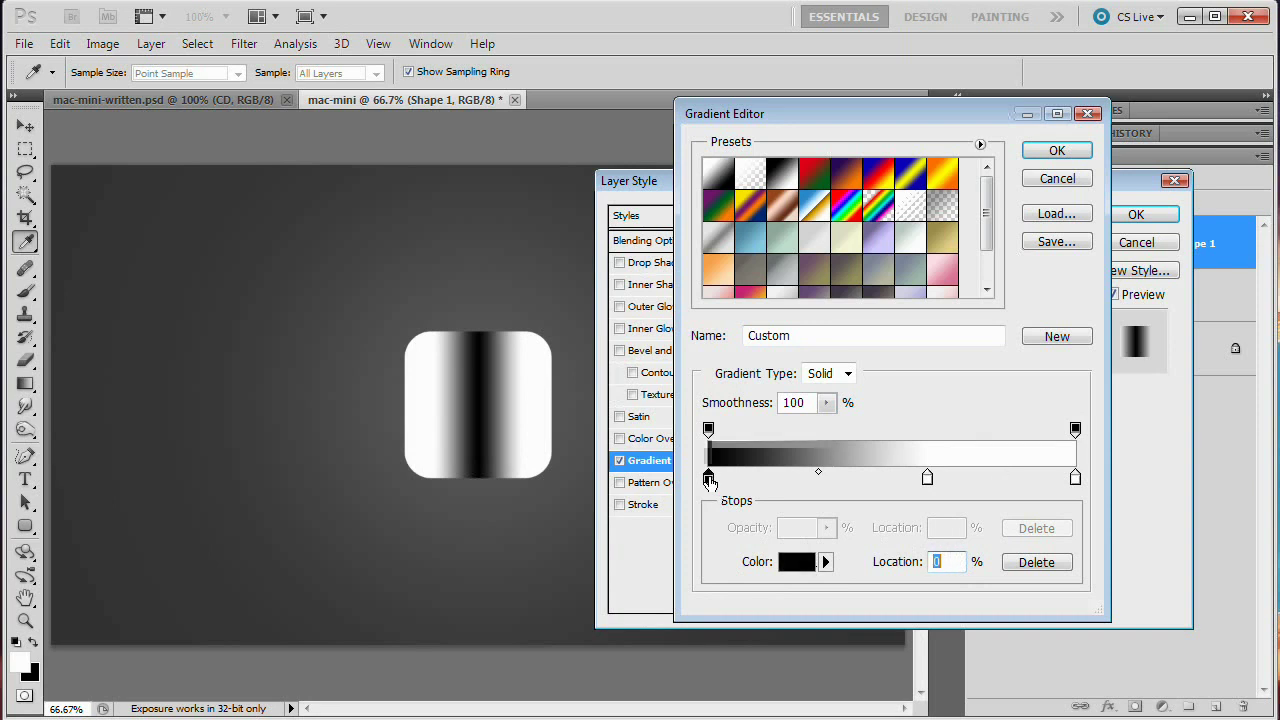
pyautogui.press('Tab')
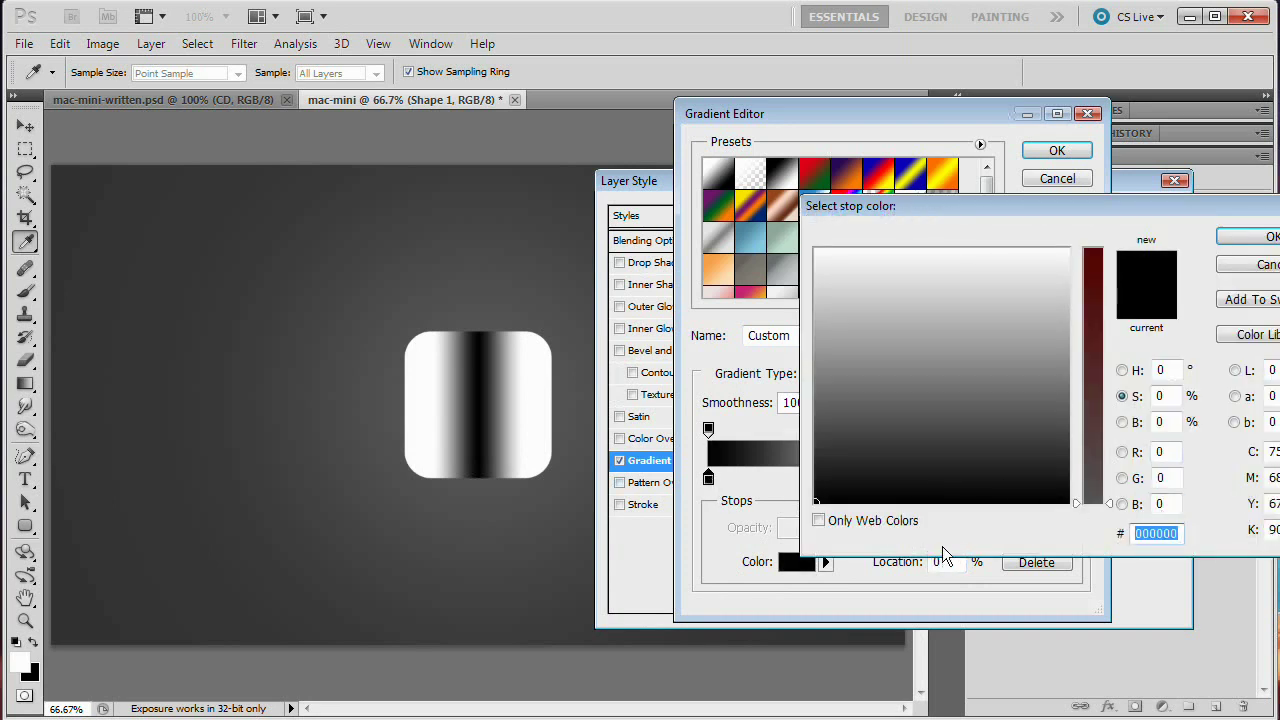
pyautogui.write('bfbfbf')
pyautogui.press('Return')
# - Set the colour of the gradient stop at 60% to #ededed
pyautogui.click(925, 478)
pyautogui.doubleClick(925, 478)
pyautogui.press('Tab')
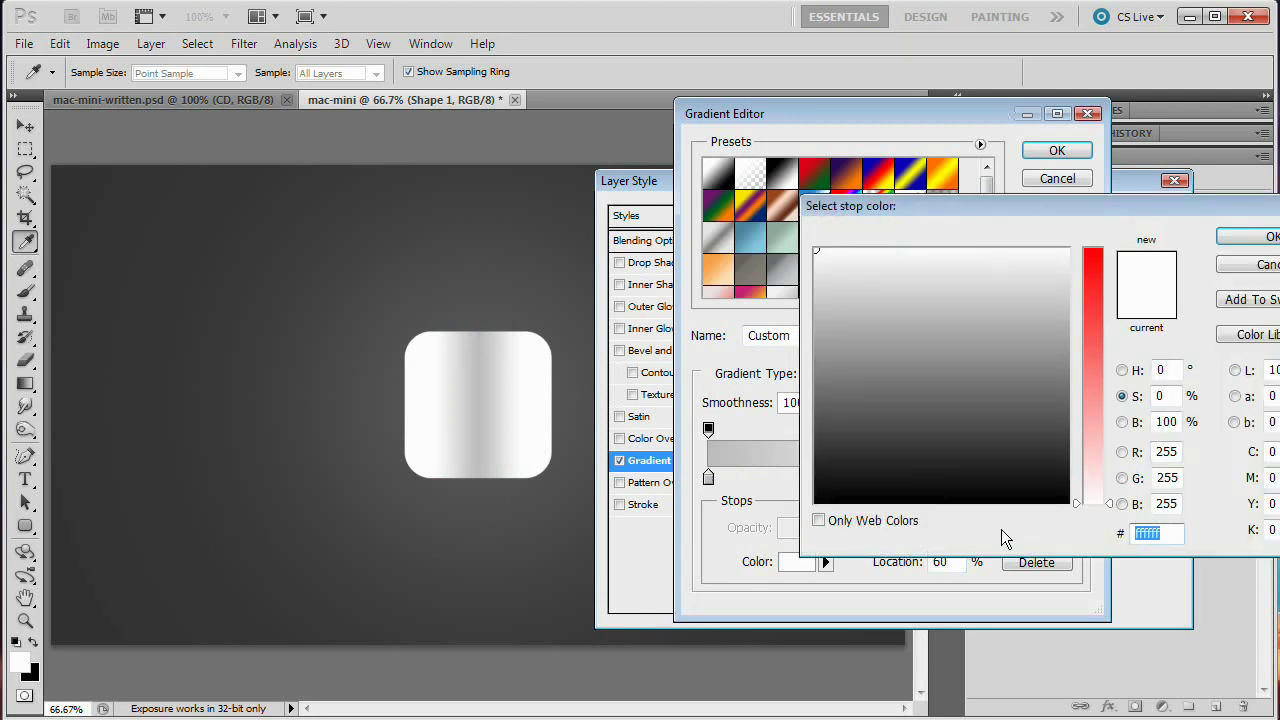
pyautogui.write('ededed')
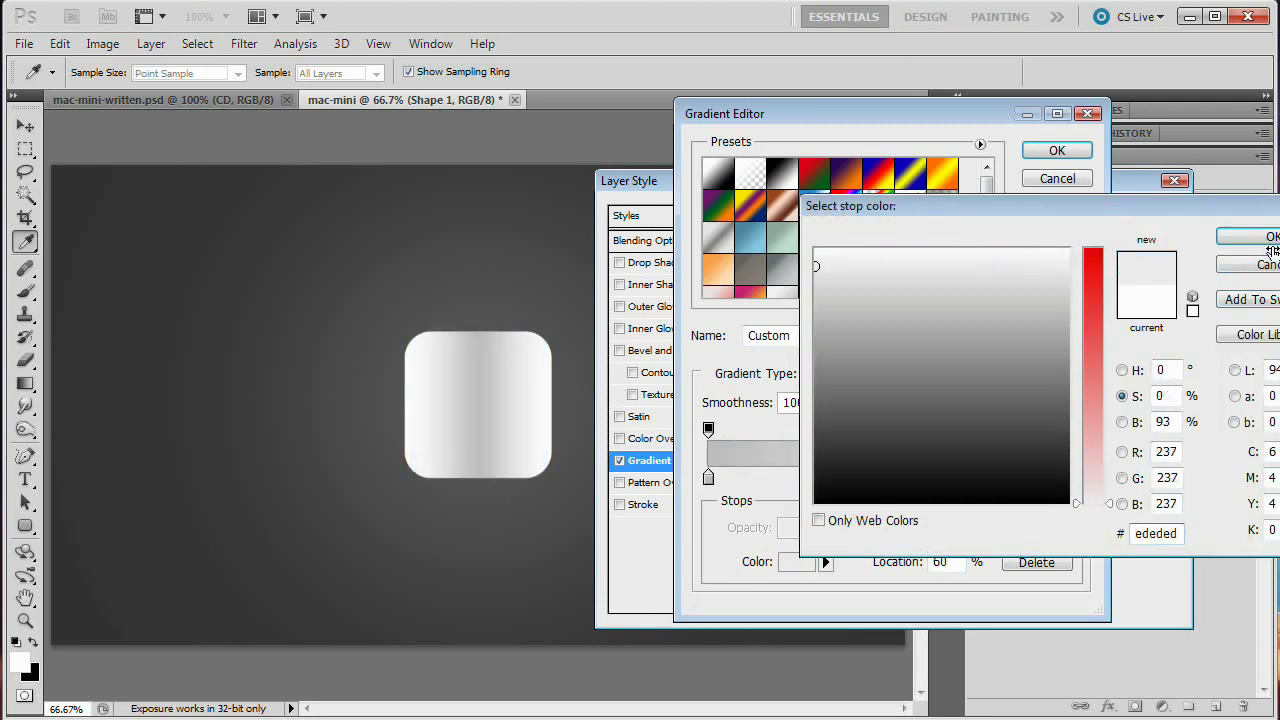
pyautogui.click(1268, 240)
# - Set the gradient's end stop at 100% to #d9d9d9 and accept the edited gradient
pyautogui.doubleClick(1072, 481)
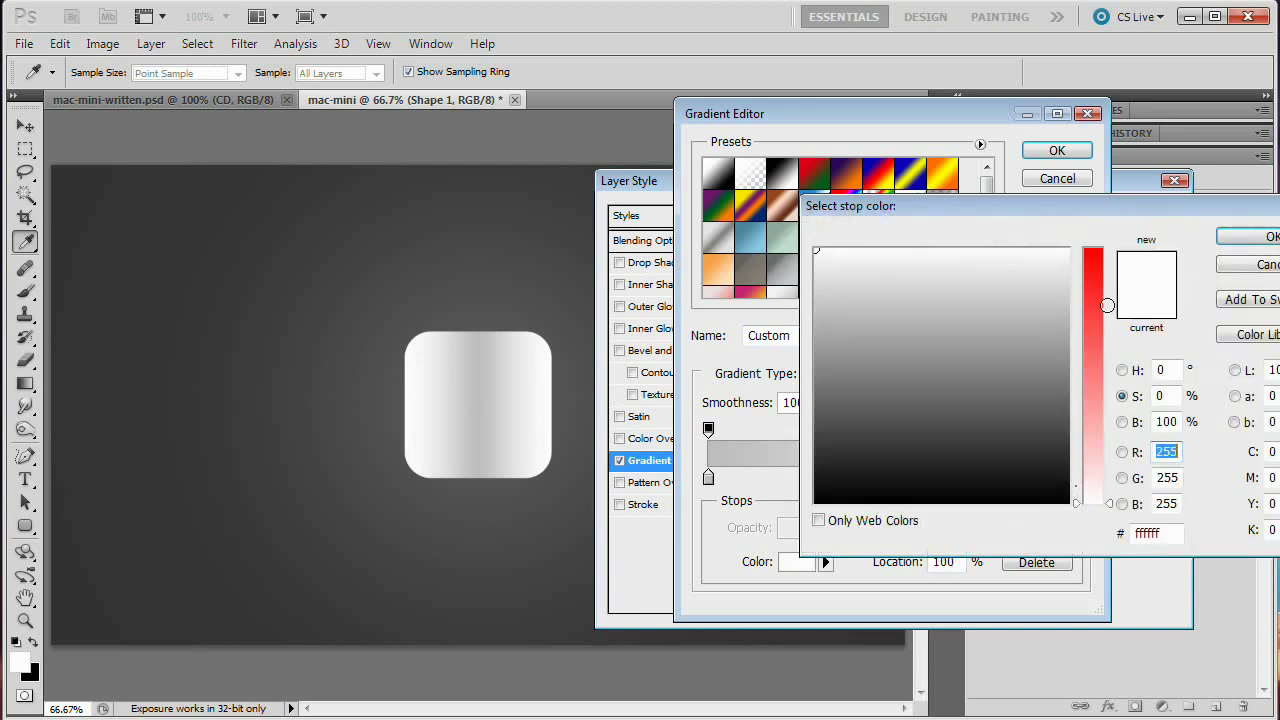
pyautogui.moveTo(1085, 204); pyautogui.dragTo(924, 198)
pyautogui.doubleClick(1014, 516)
pyautogui.write('d9d9d9')
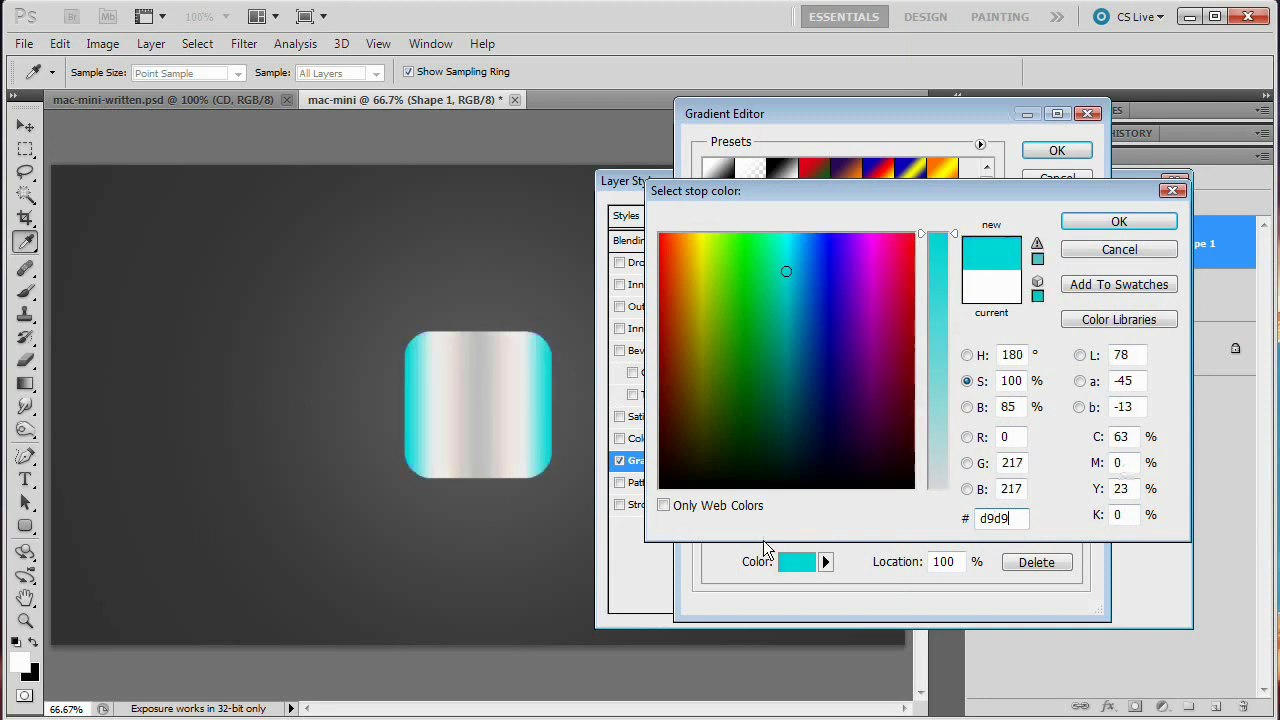
pyautogui.click(1125, 218)
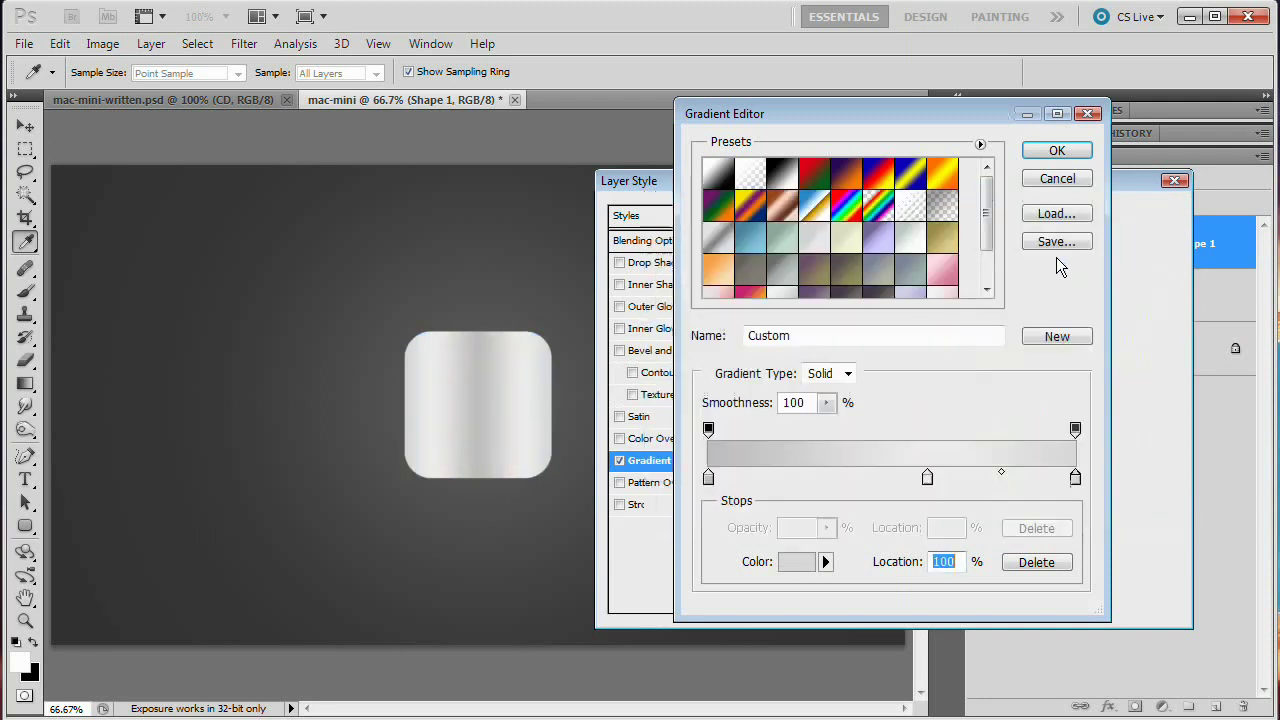
pyautogui.click(1062, 148)
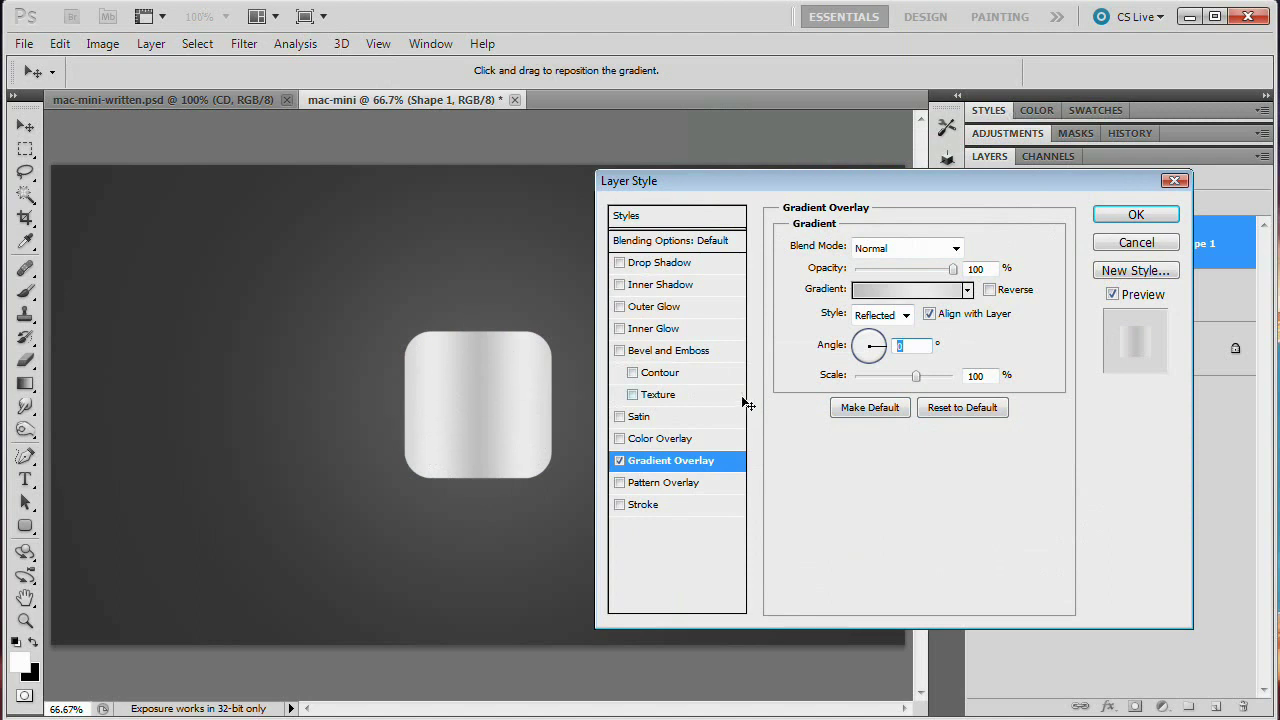
# - Add an Inner Shadow to the rounded square with Normal blend mode and white (#ffffff) as its colour
pyautogui.click(650, 286)
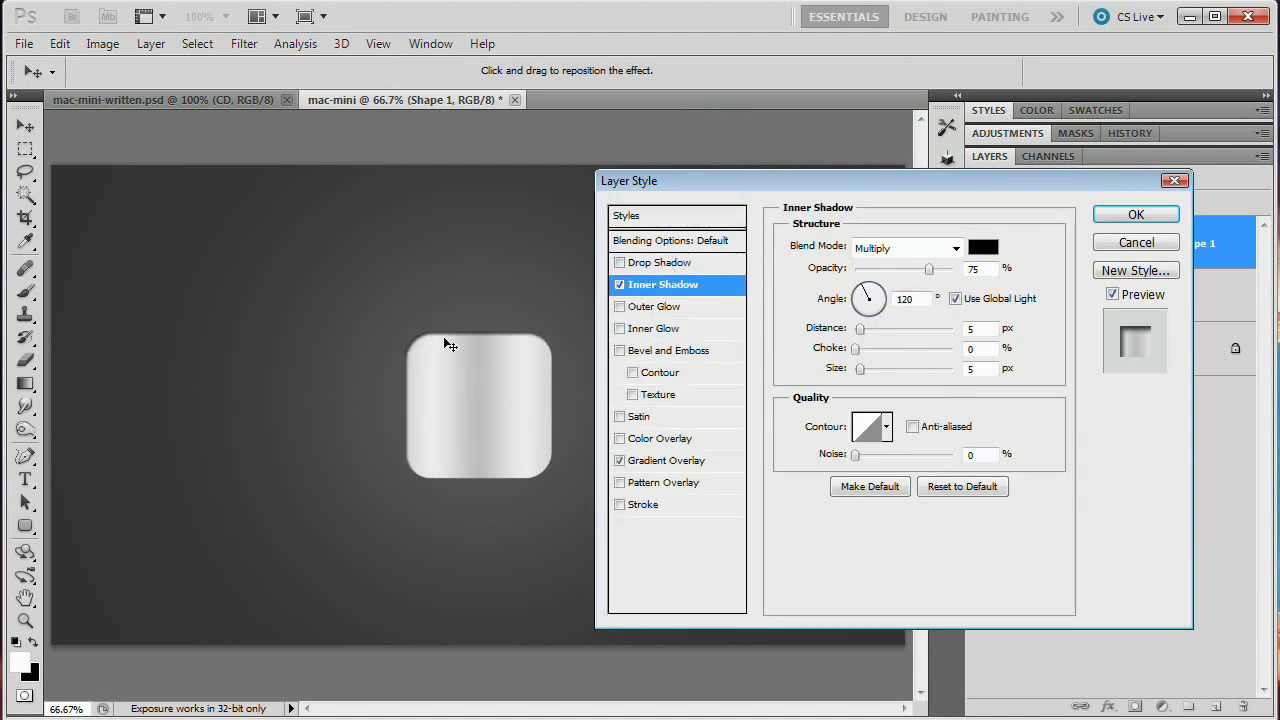
pyautogui.click(918, 247)
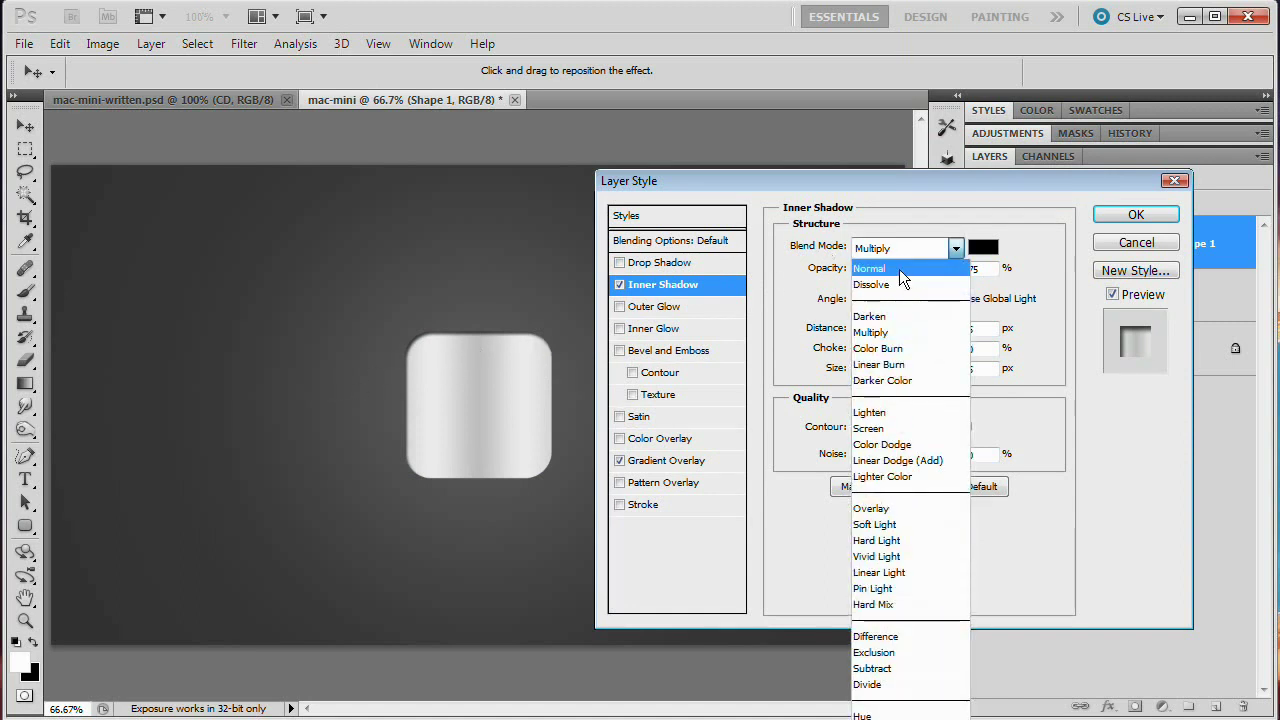
pyautogui.click(899, 269)
pyautogui.click(983, 247)
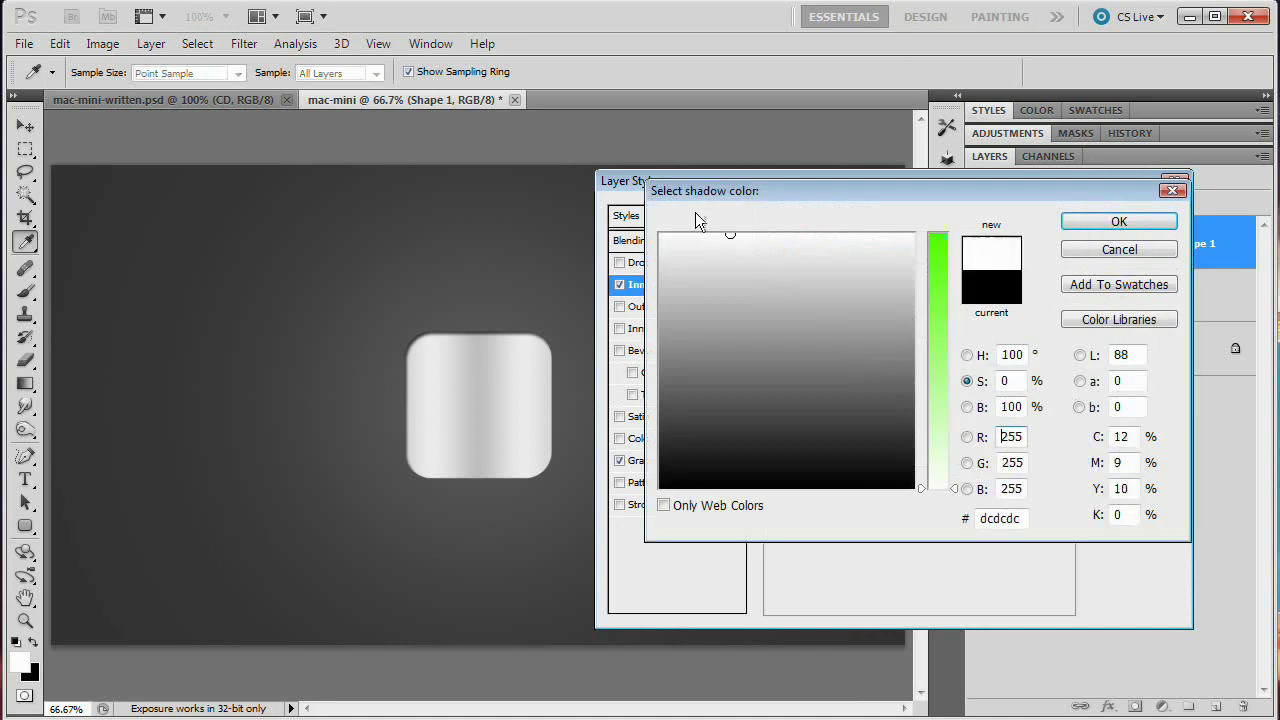
pyautogui.click(660, 235)
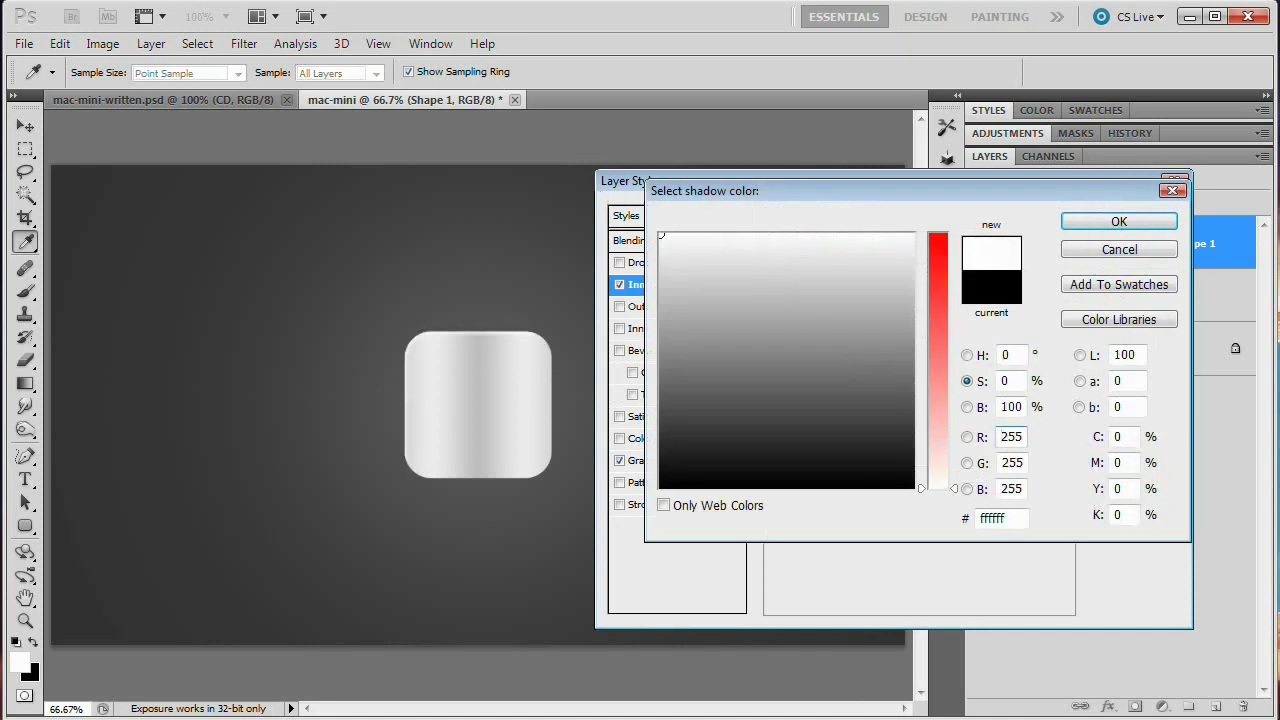
pyautogui.click(1110, 222)
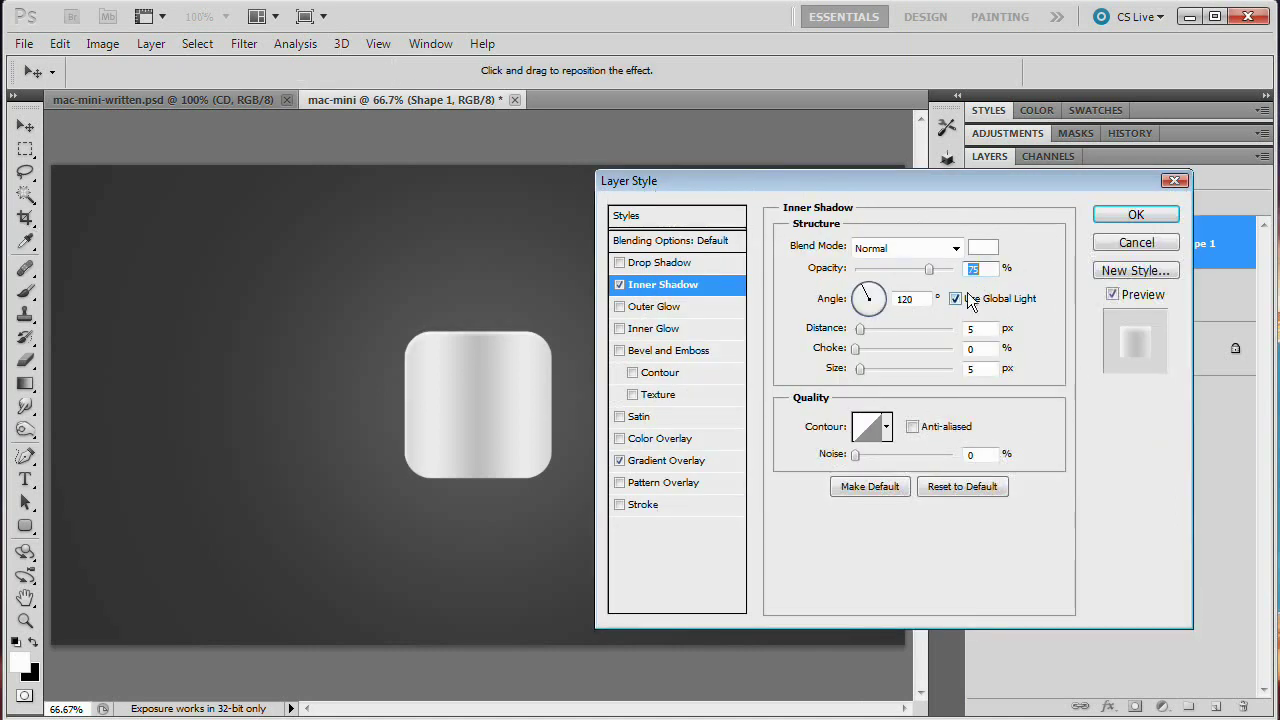
# - Set the inner shadow to 100% opacity, a -90° angle without global light, 1 px distance and 0 px size
pyautogui.click(956, 299)
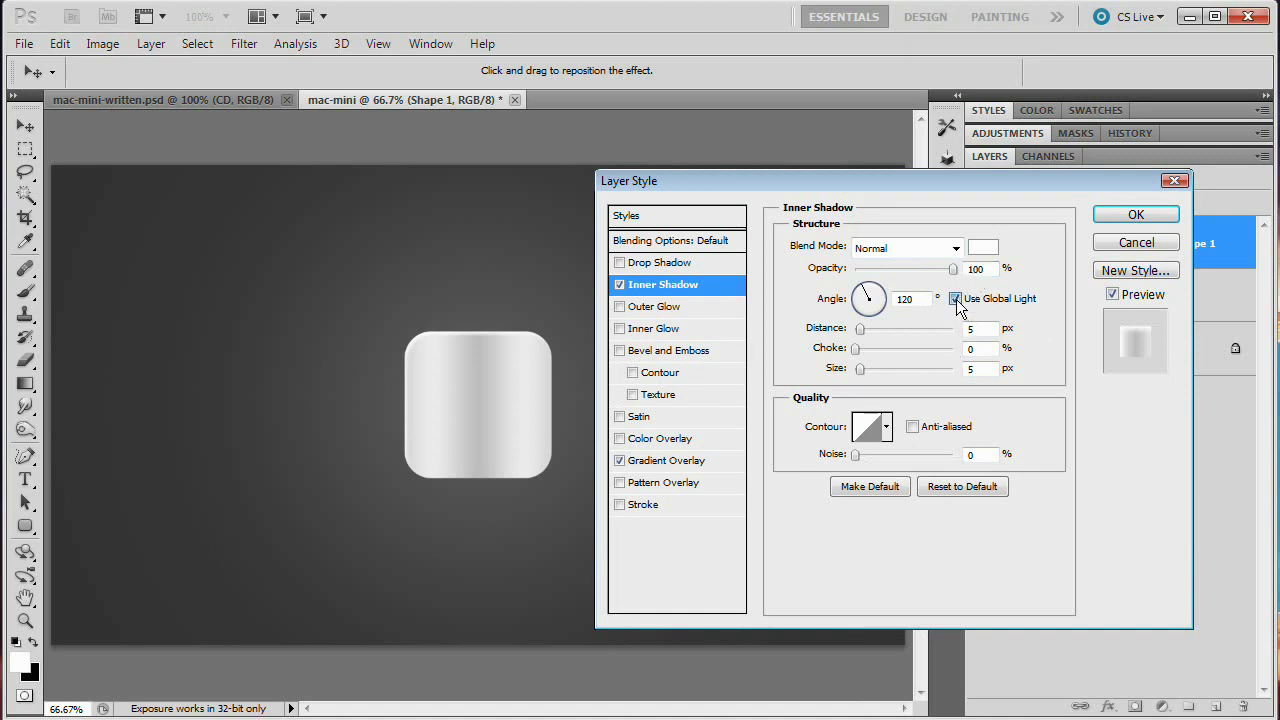
pyautogui.write('-90')
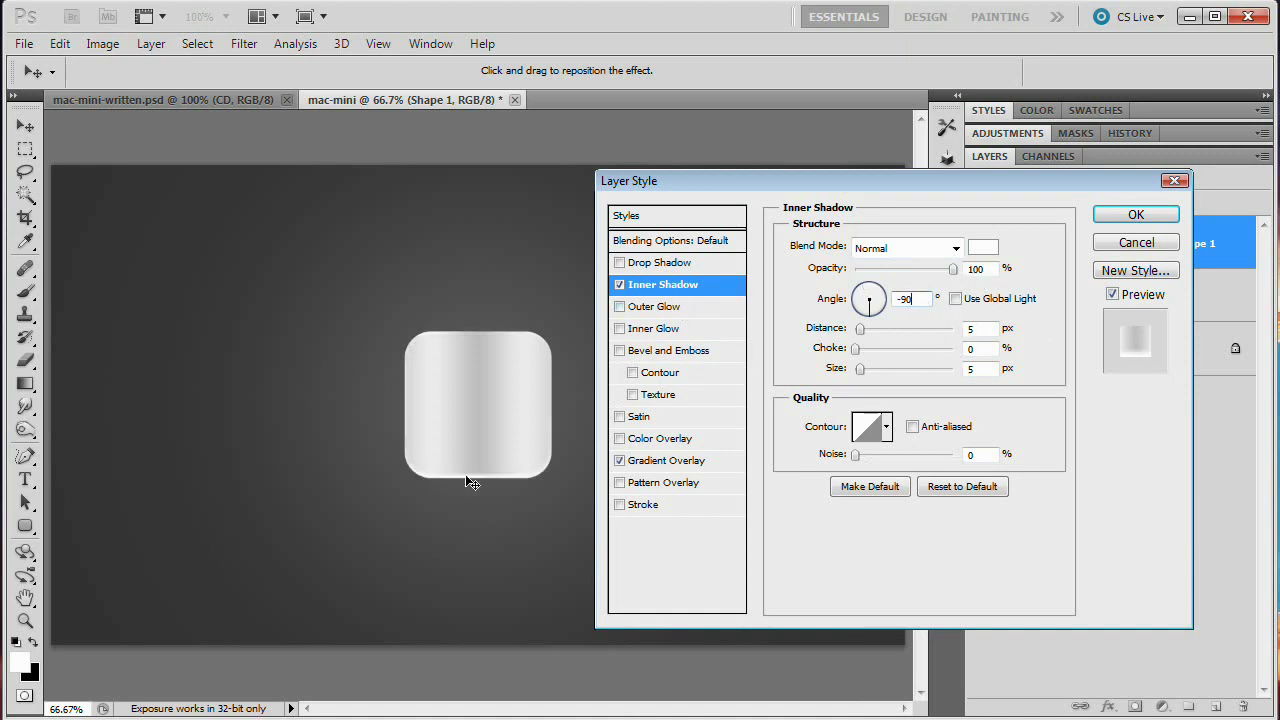
pyautogui.click(975, 369)
pyautogui.write('0')
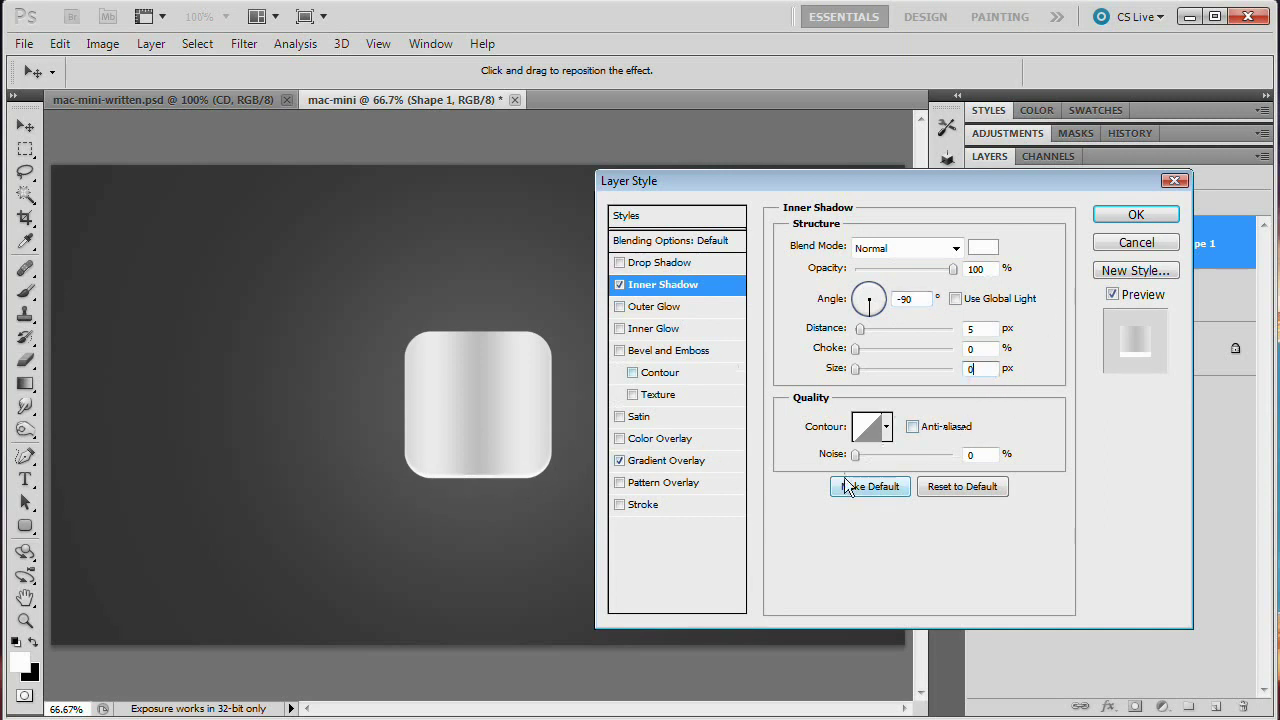
pyautogui.click(984, 330)
pyautogui.write('1')
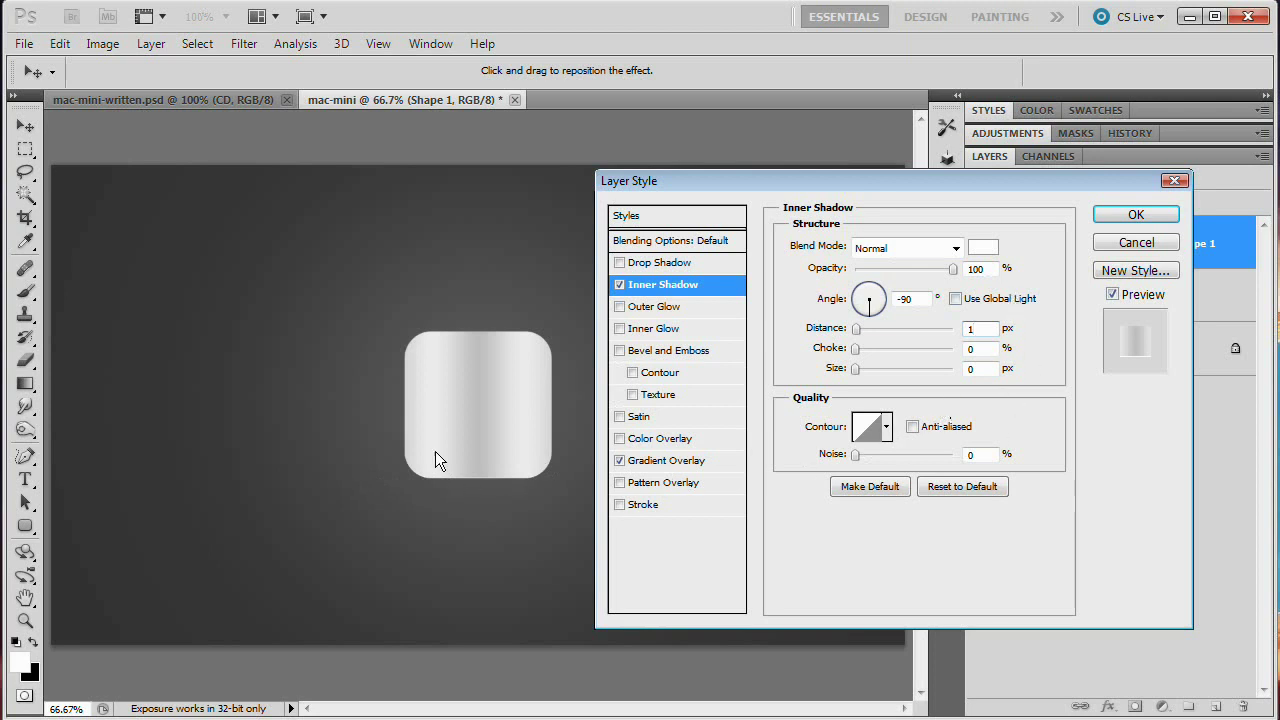
# - Change the inner shadow's blend mode to Overlay and apply the layer style
pyautogui.click(956, 248)
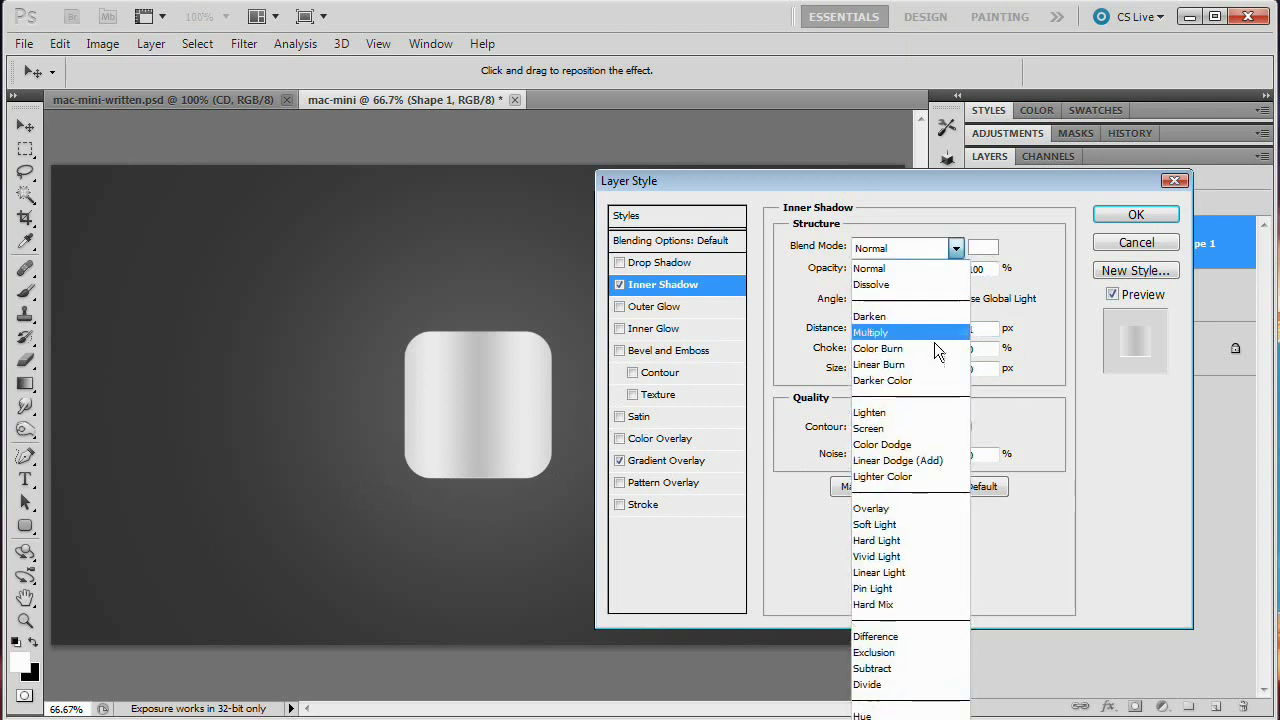
pyautogui.click(908, 506)
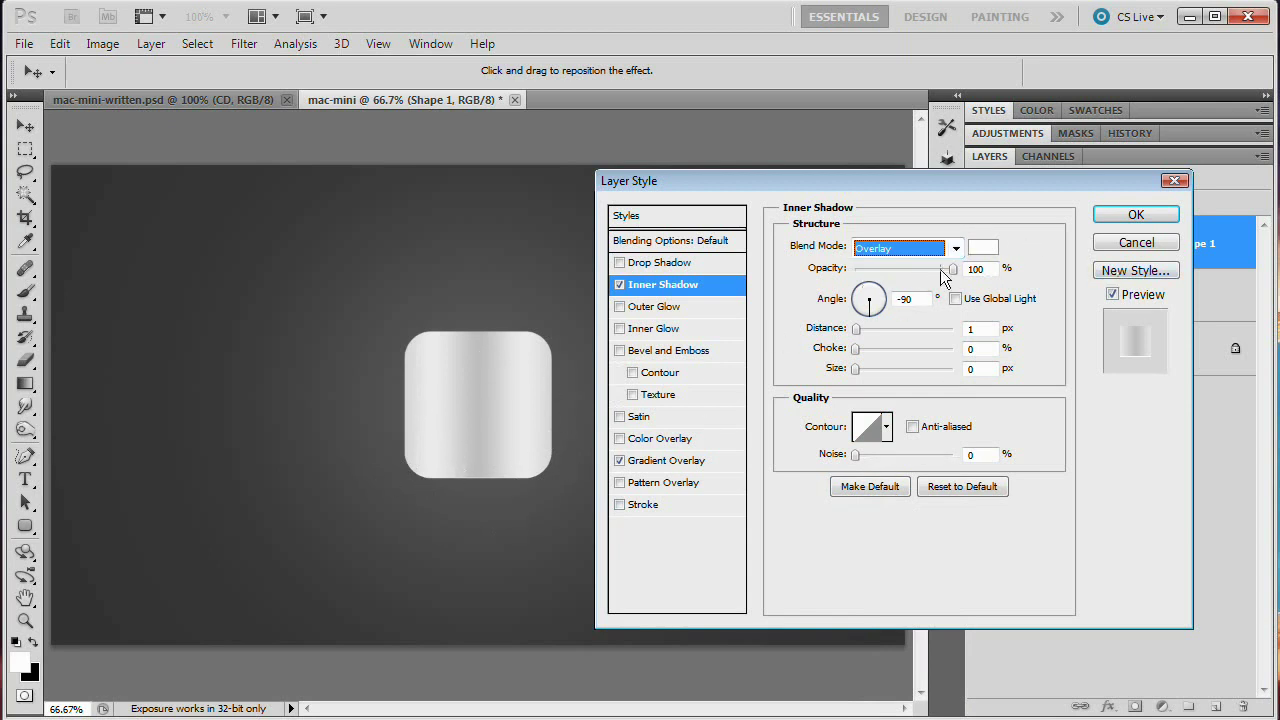
pyautogui.click(1136, 214)
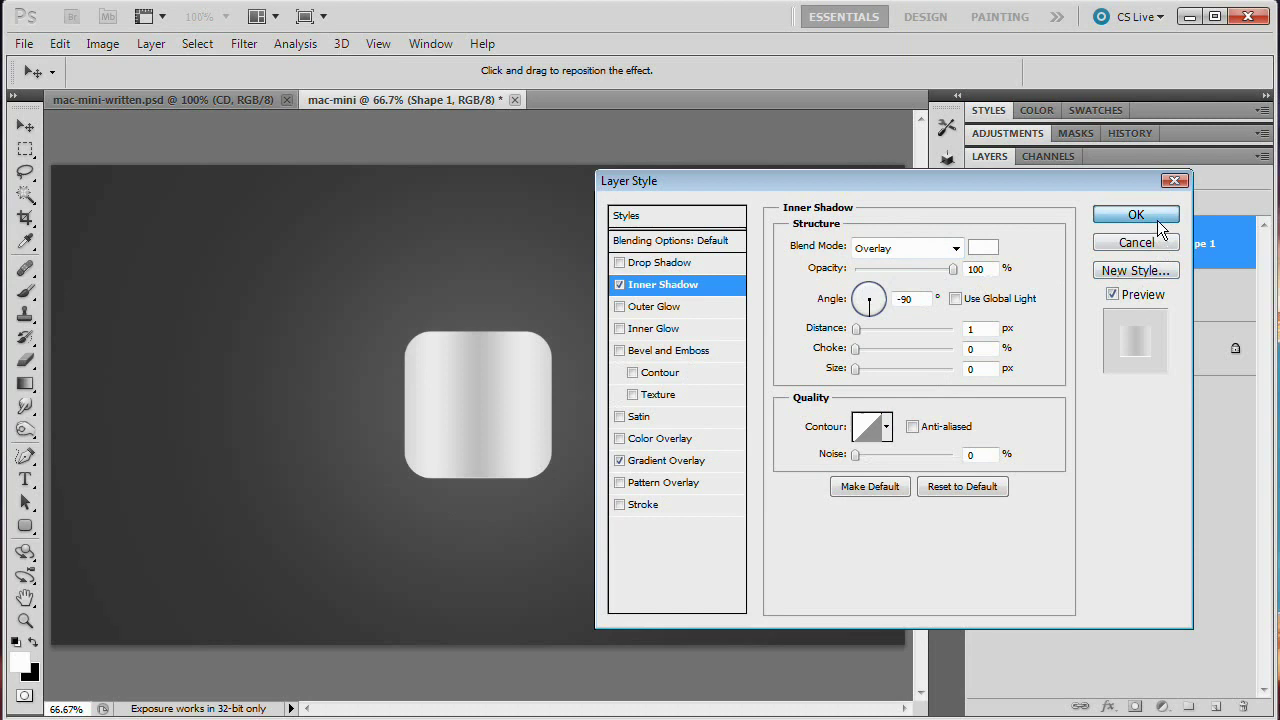
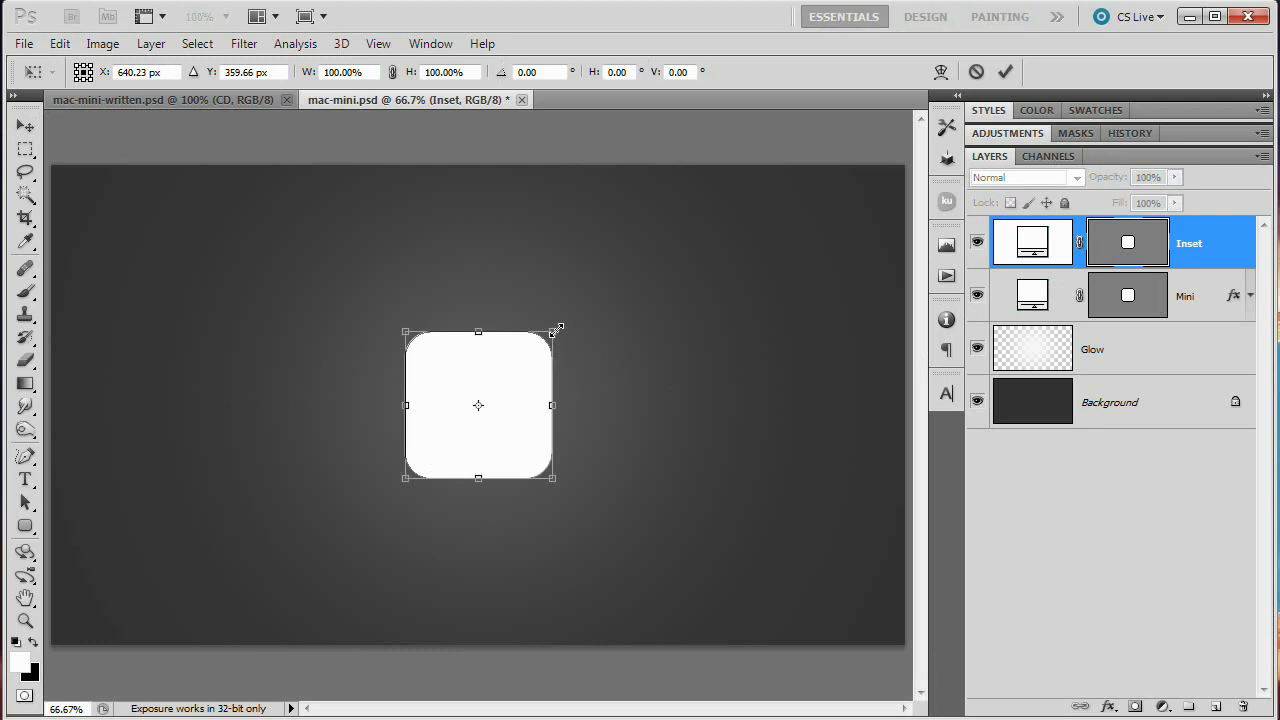
# - Scale the Inset shape down around its centre to about 92.5% and commit the transform
pyautogui.moveTo(557, 328); pyautogui.dragTo(543, 340)
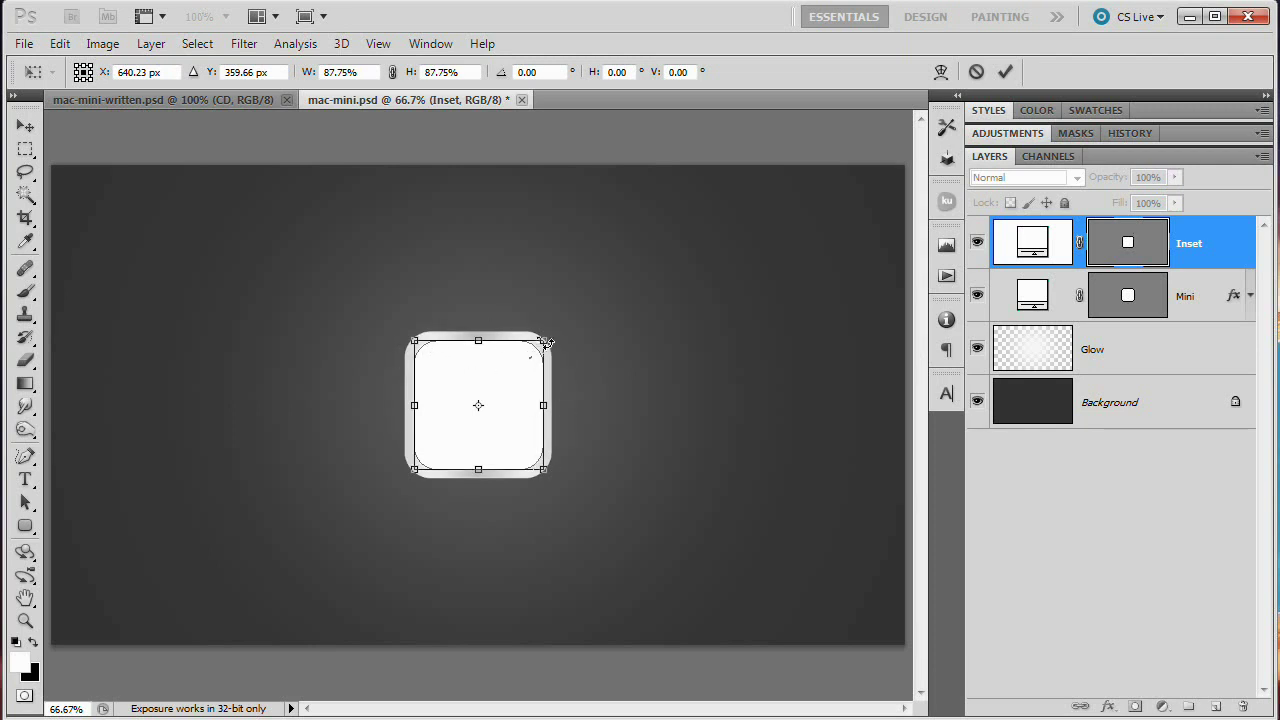
pyautogui.moveTo(548, 333); pyautogui.dragTo(546, 337)
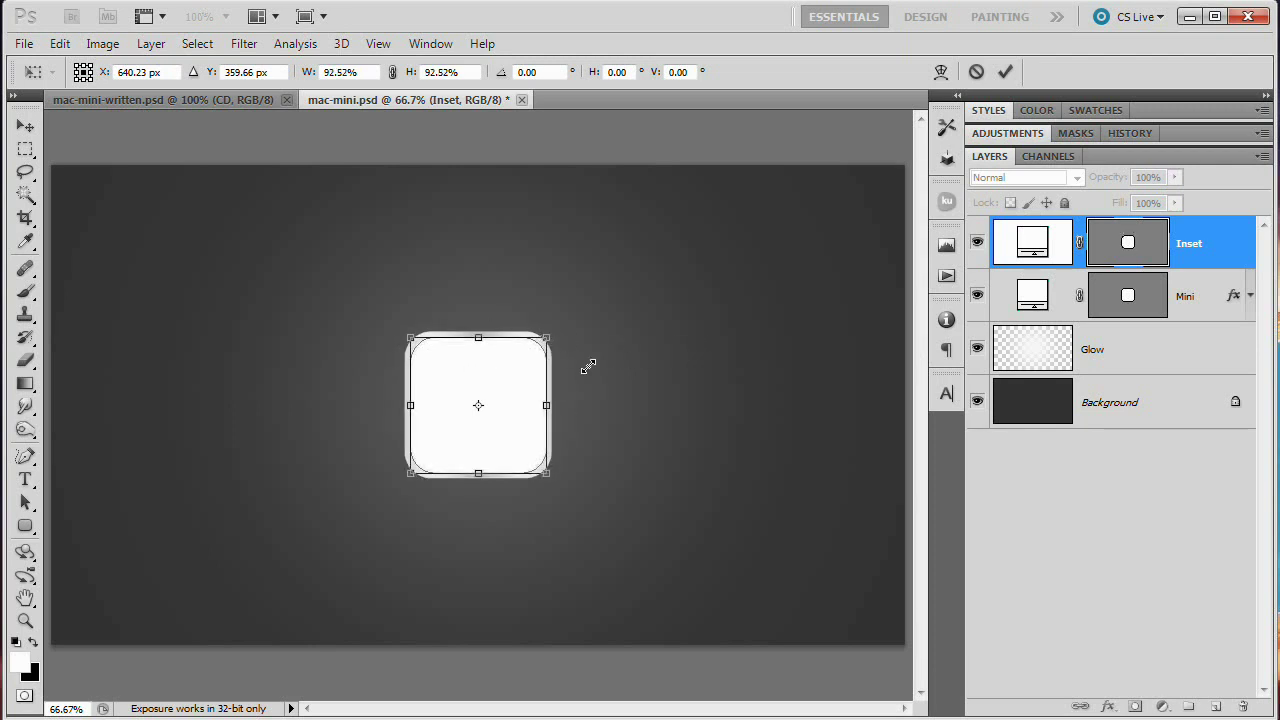
pyautogui.press('Return')
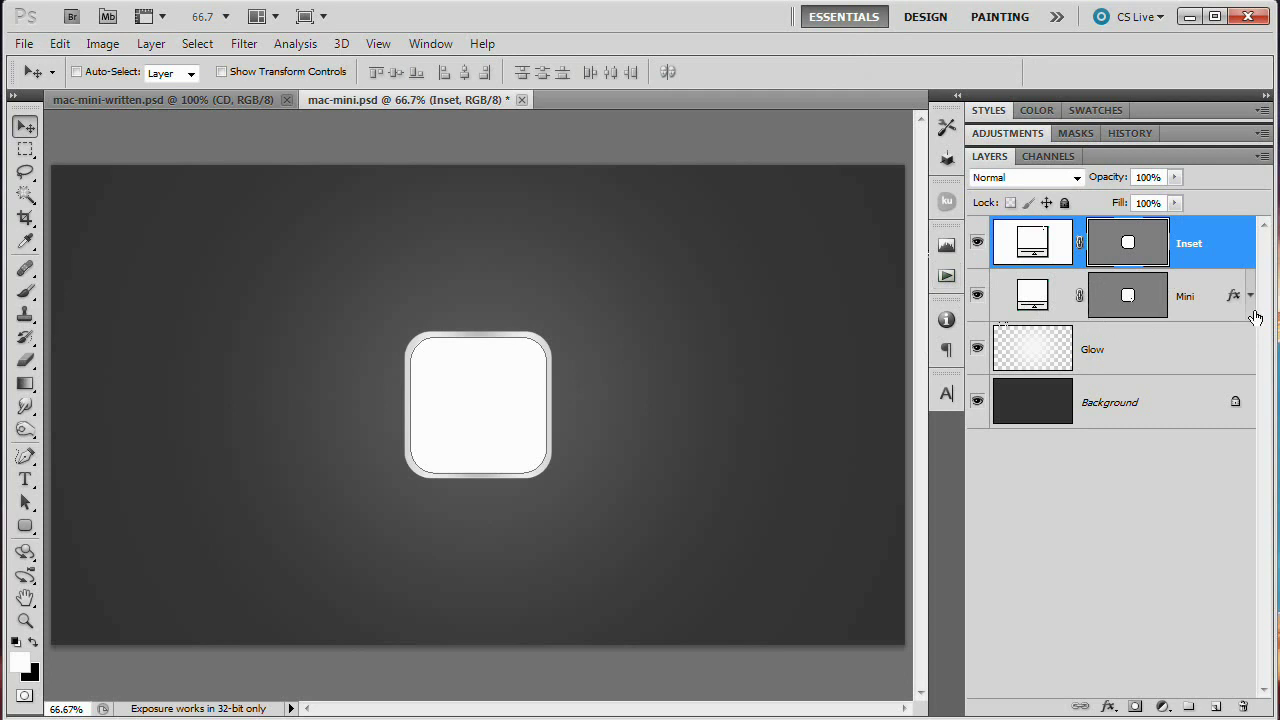
# - Add a Color Overlay with colour #efefef to the Inset layer
pyautogui.click(158, 44)
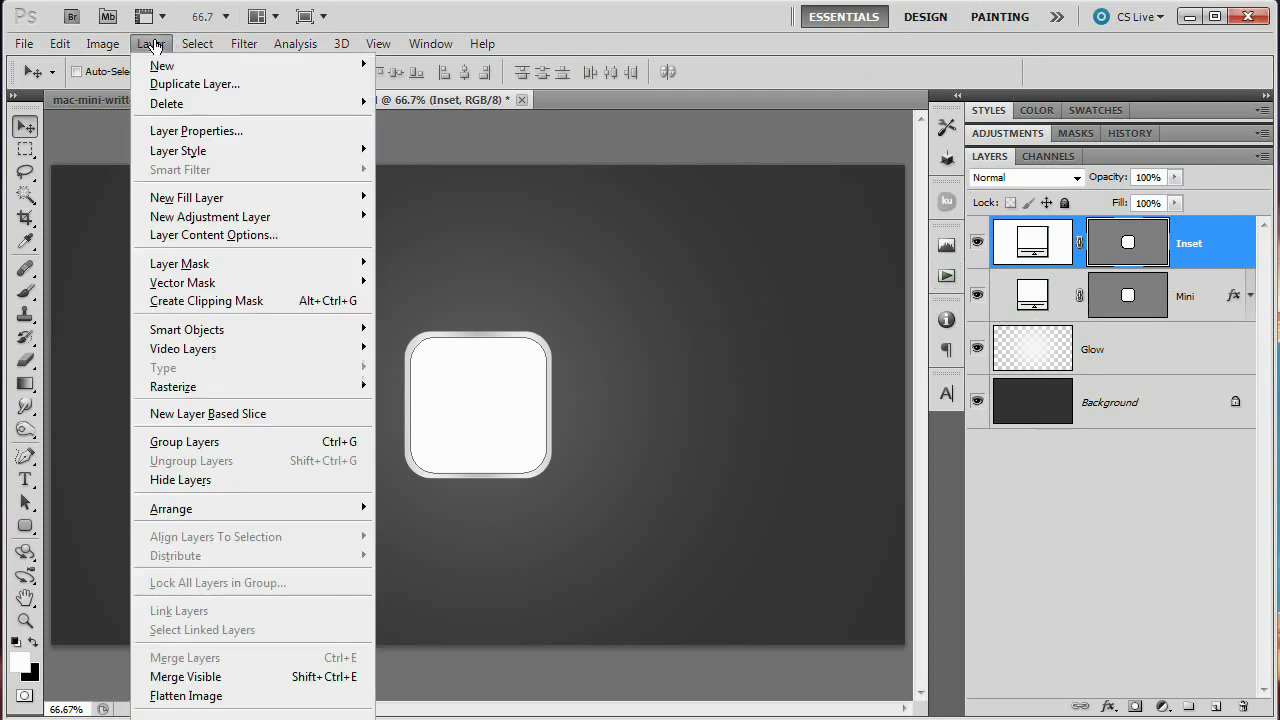
pyautogui.moveTo(213, 152)
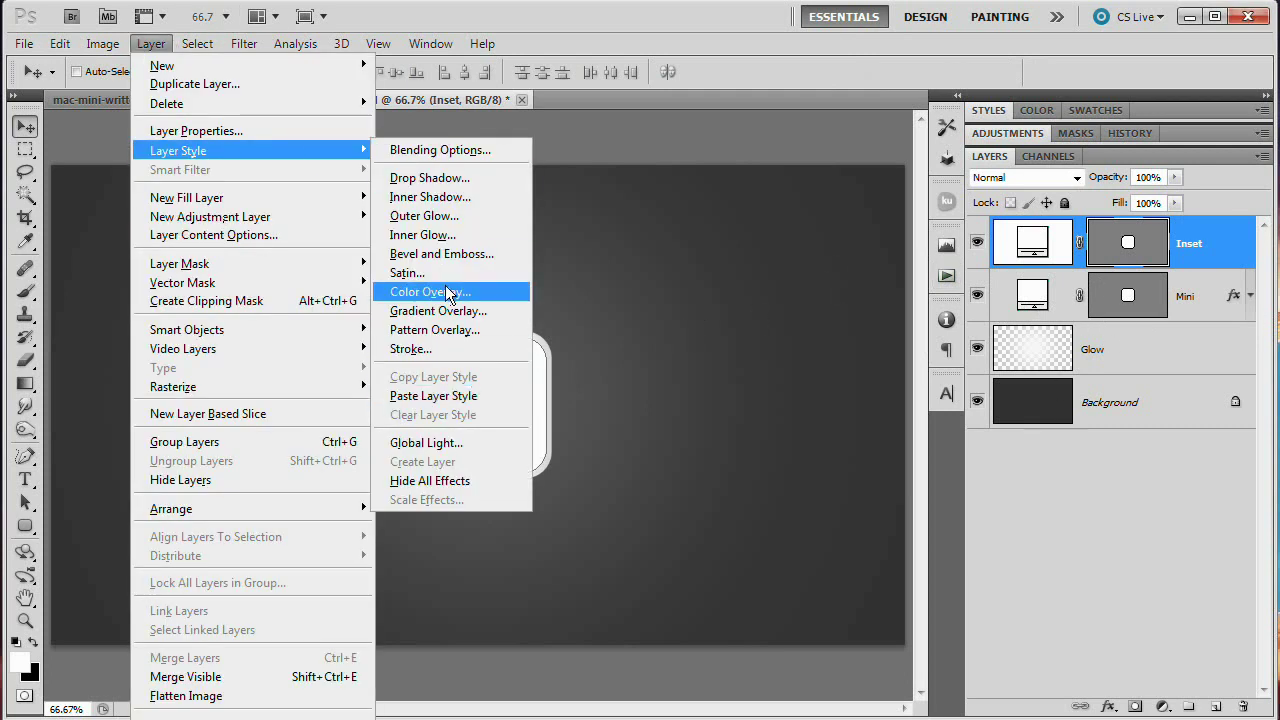
pyautogui.press('Return')
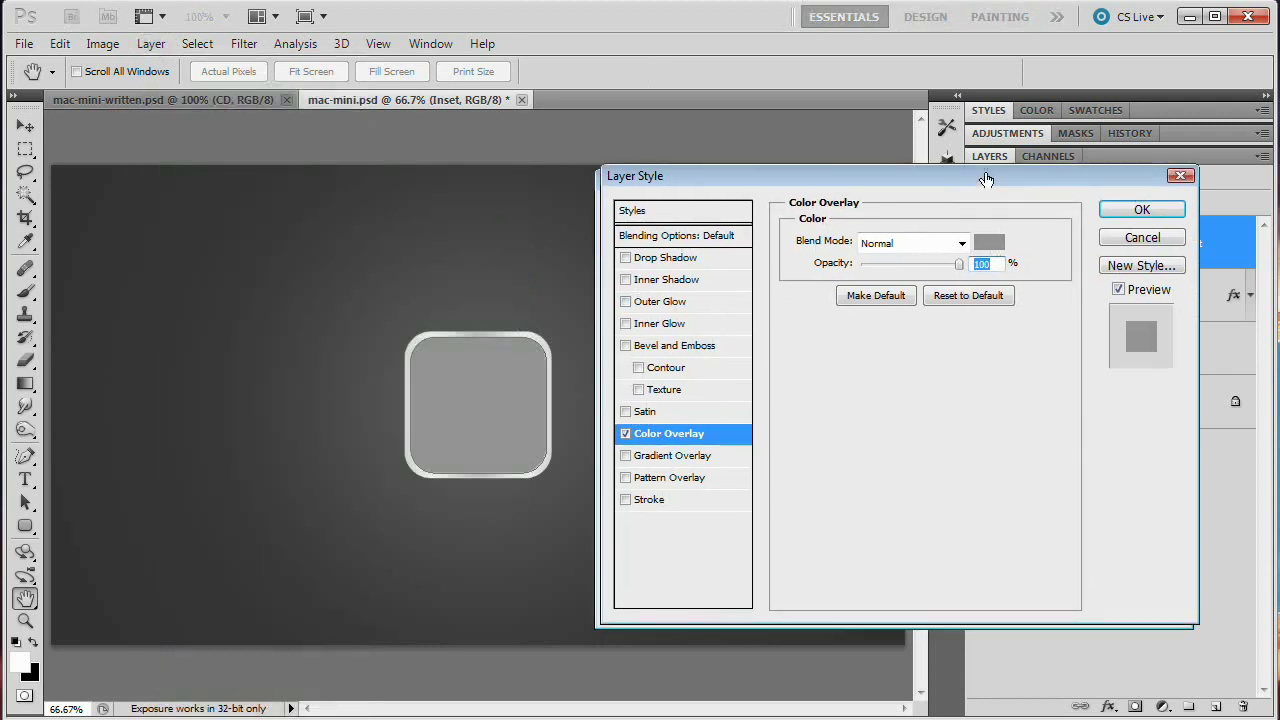
pyautogui.click(1008, 236)
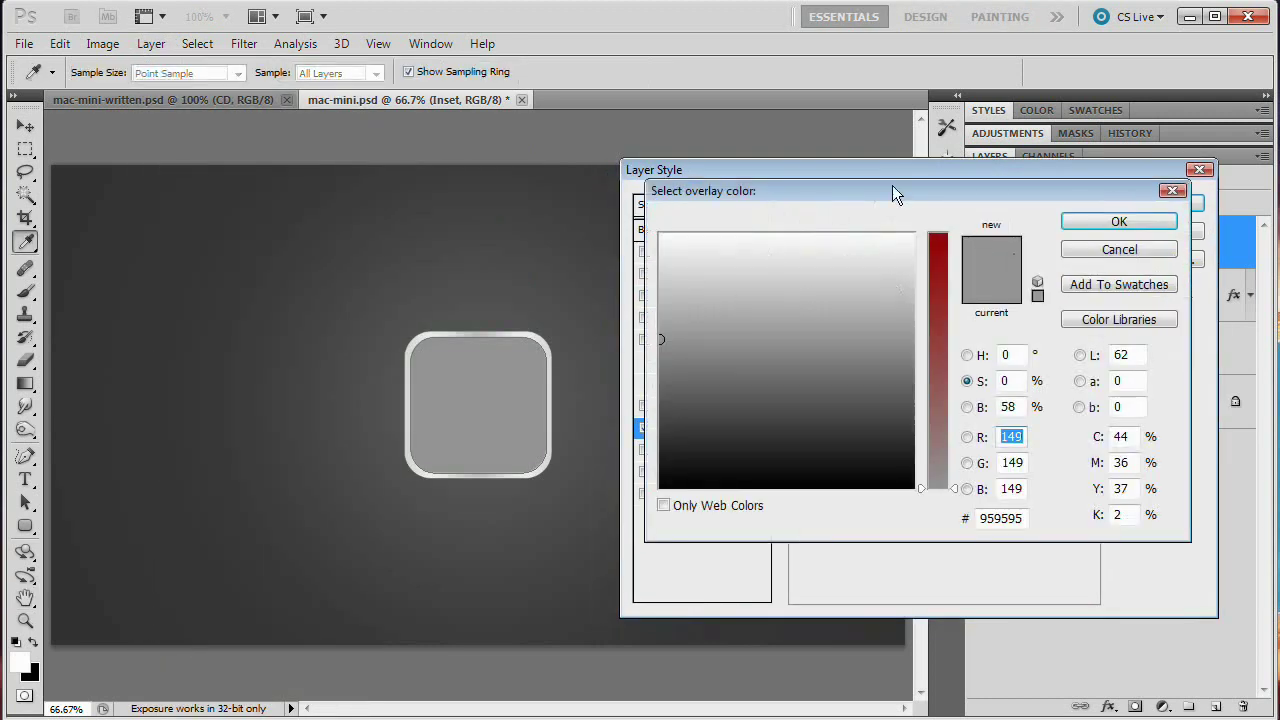
pyautogui.click(1010, 518)
pyautogui.write('efefef')
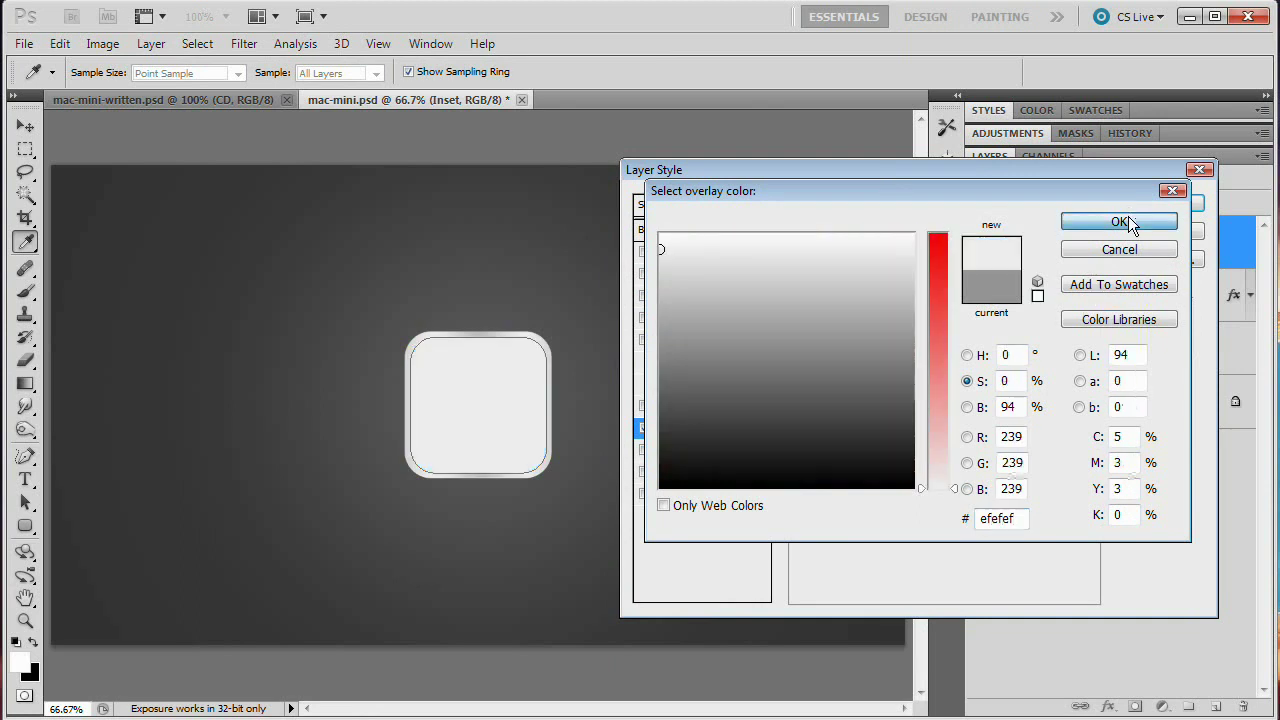
pyautogui.click(1120, 221)
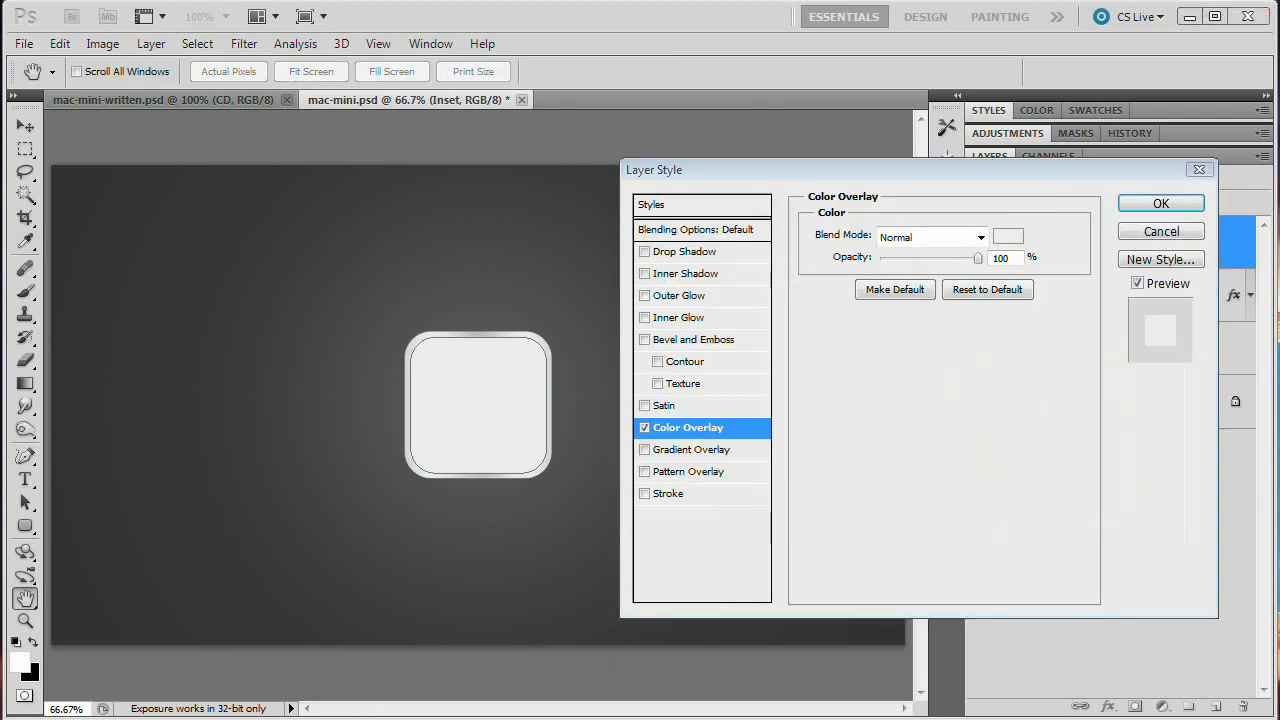
# - Add an Inner Glow to the Inset layer with Normal blend mode and black as its colour
pyautogui.click(645, 318)
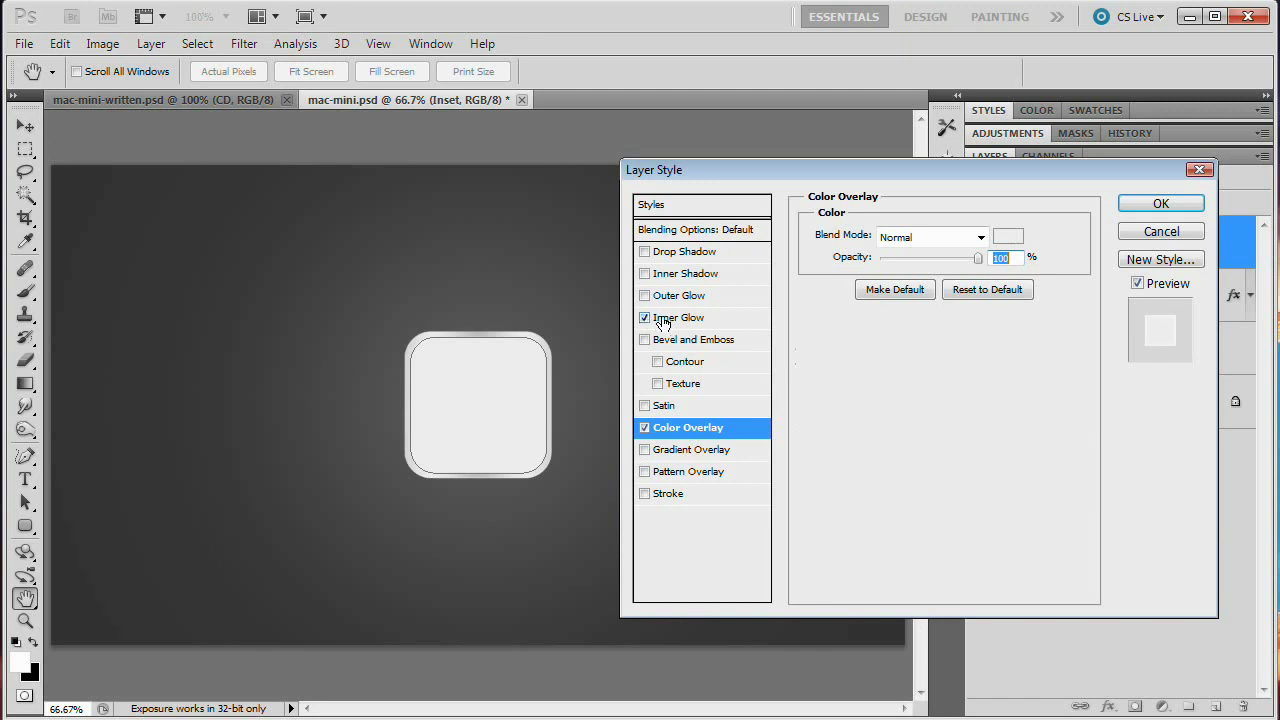
pyautogui.click(665, 318)
pyautogui.click(966, 247)
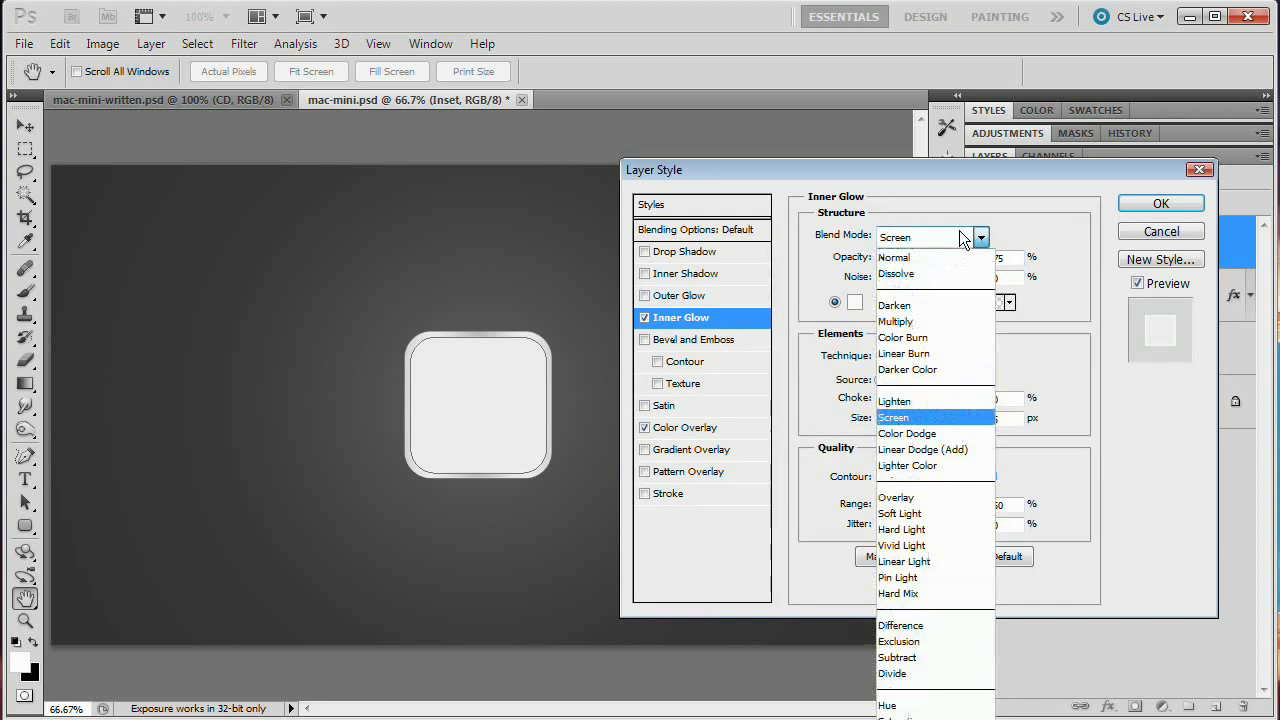
pyautogui.click(927, 253)
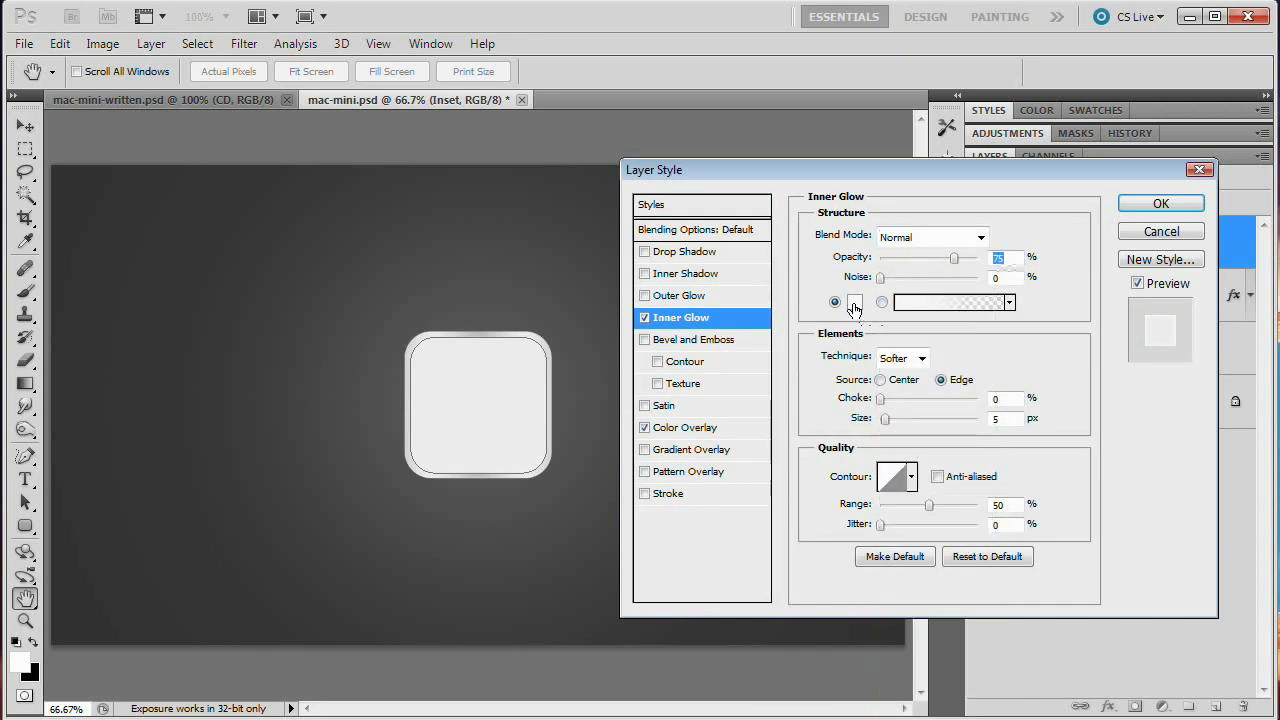
pyautogui.click(854, 302)
pyautogui.moveTo(763, 434); pyautogui.dragTo(574, 534)
pyautogui.click(1118, 221)
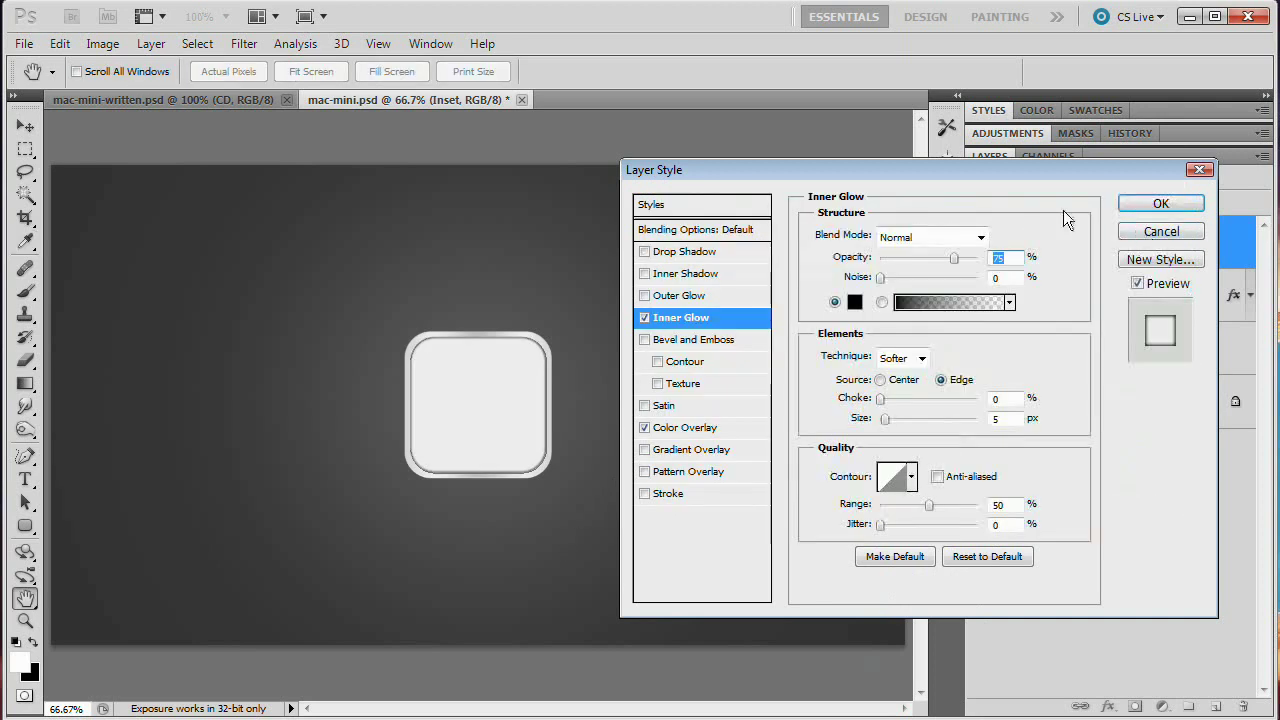
# - Set the inner glow's size to 55 px and opacity to 15%, and apply the layer style
pyautogui.click(840, 420)
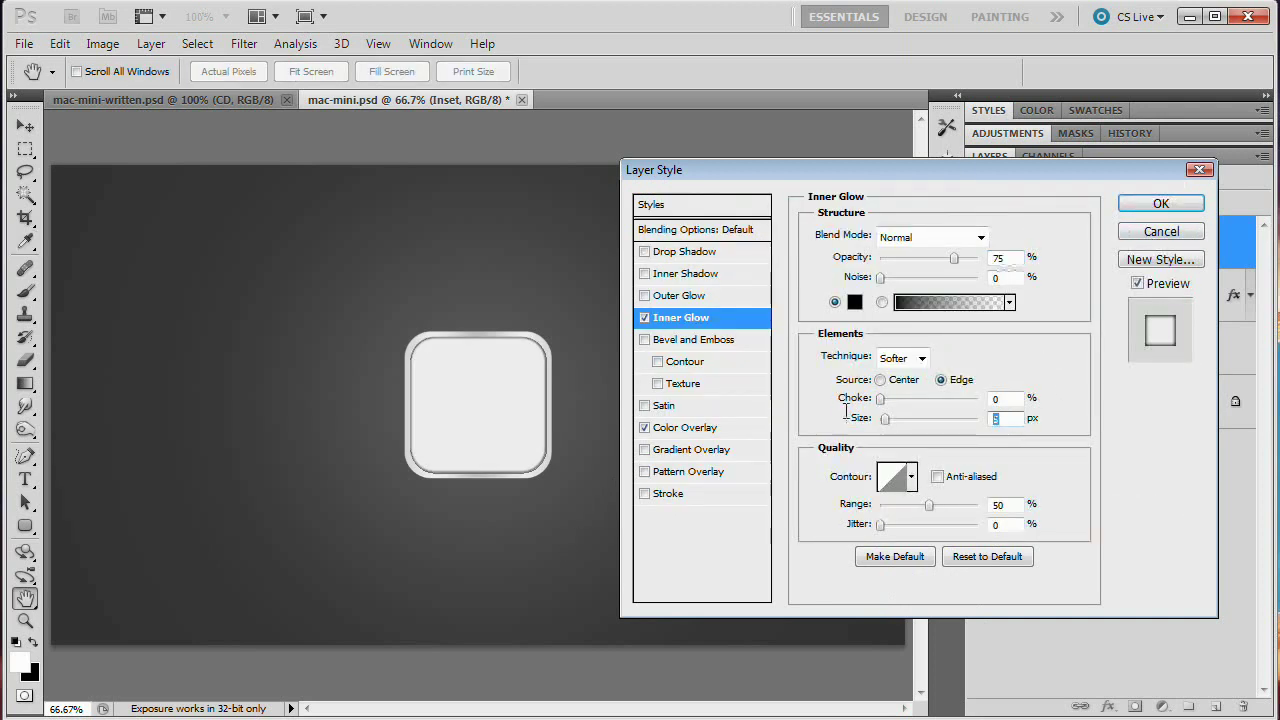
pyautogui.write('55')
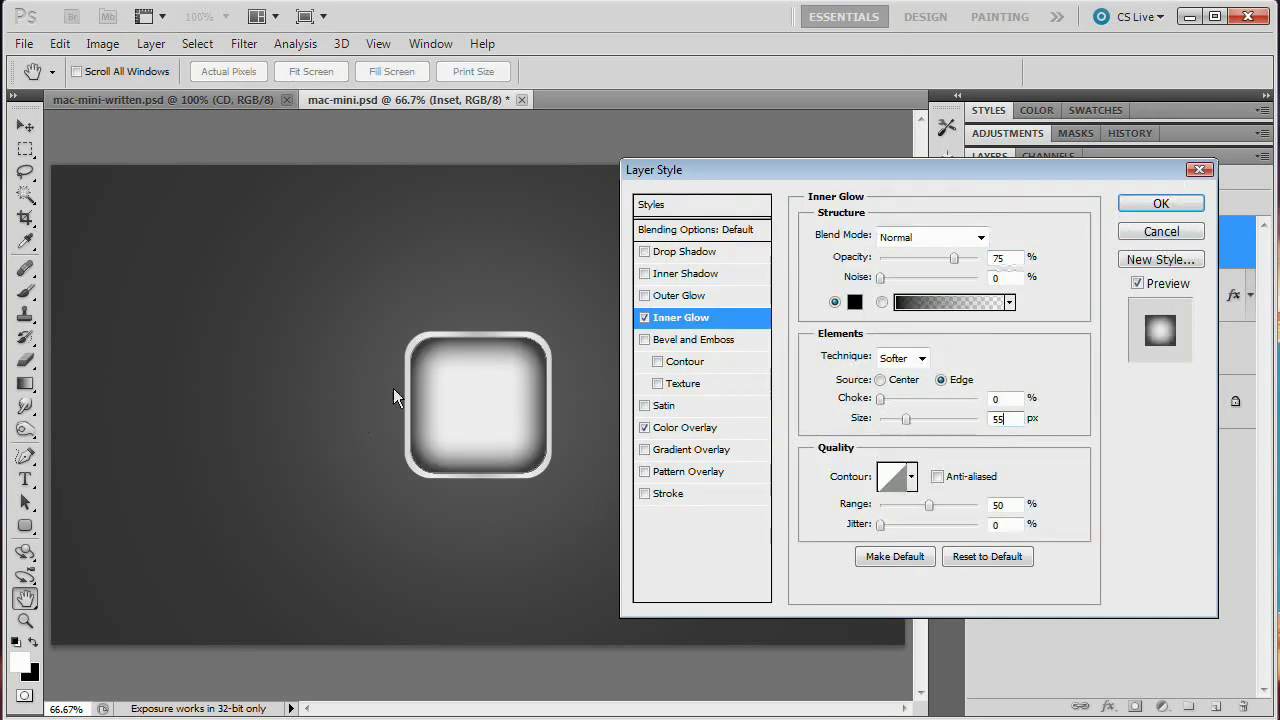
pyautogui.click(825, 262)
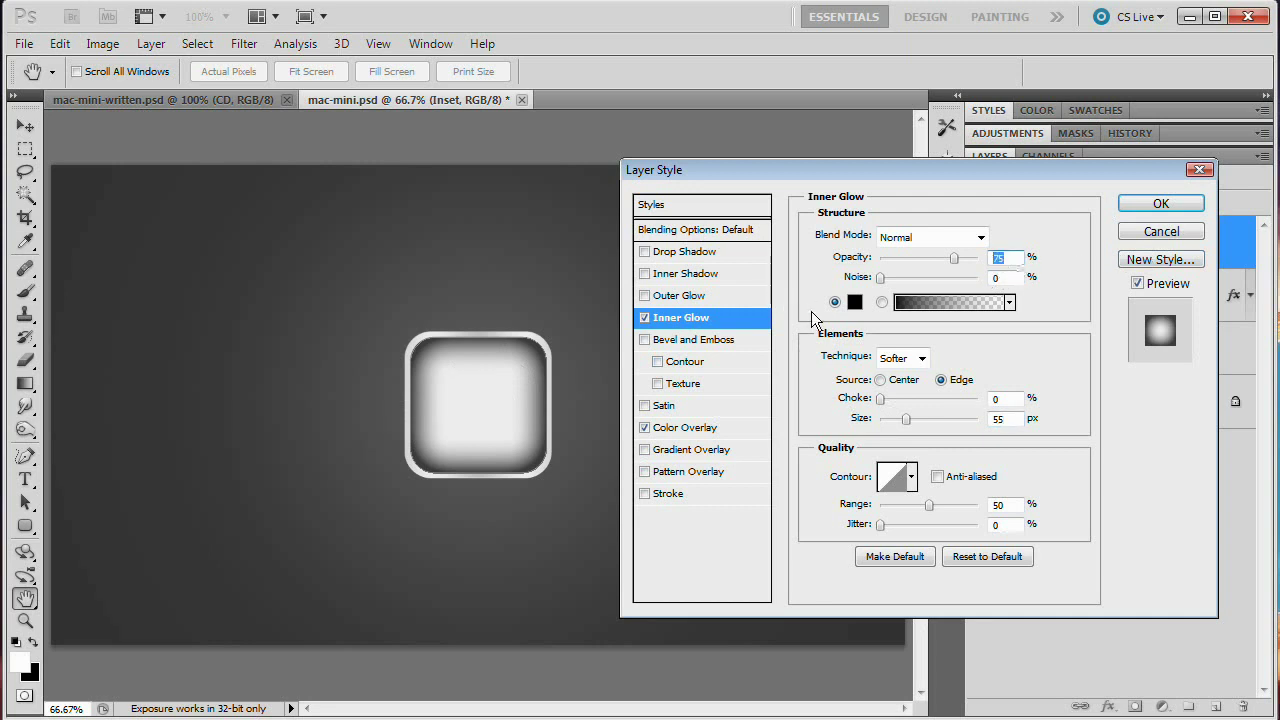
pyautogui.write('15')
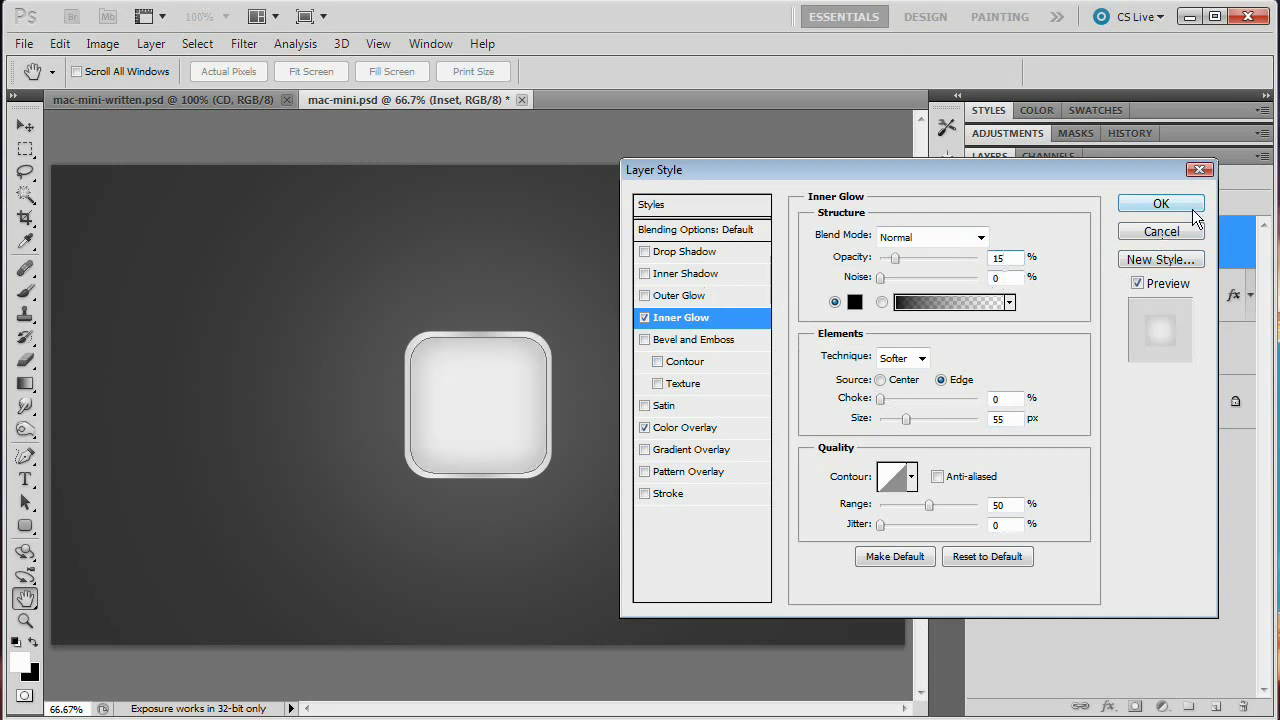
pyautogui.click(1160, 204)
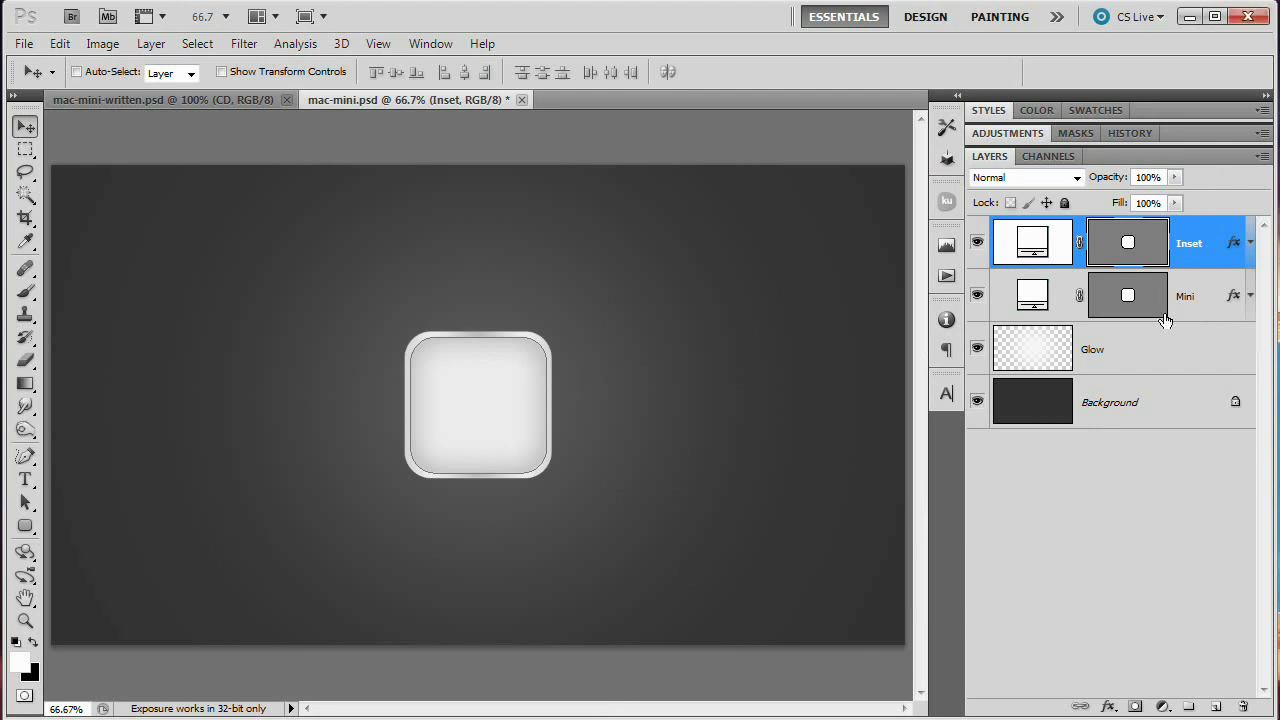
# - Duplicate the Mini layer and clear the layer style from the copy
pyautogui.click(1198, 297)
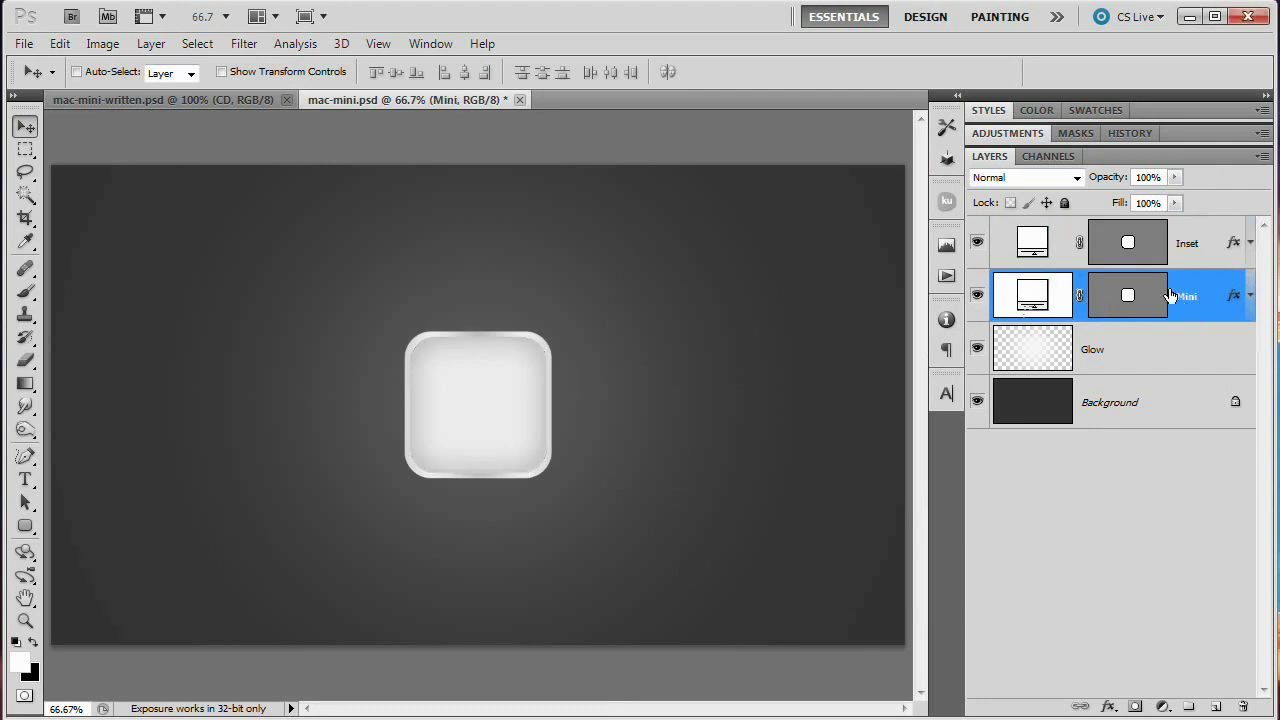
pyautogui.hotkey('ctrl', 'j')
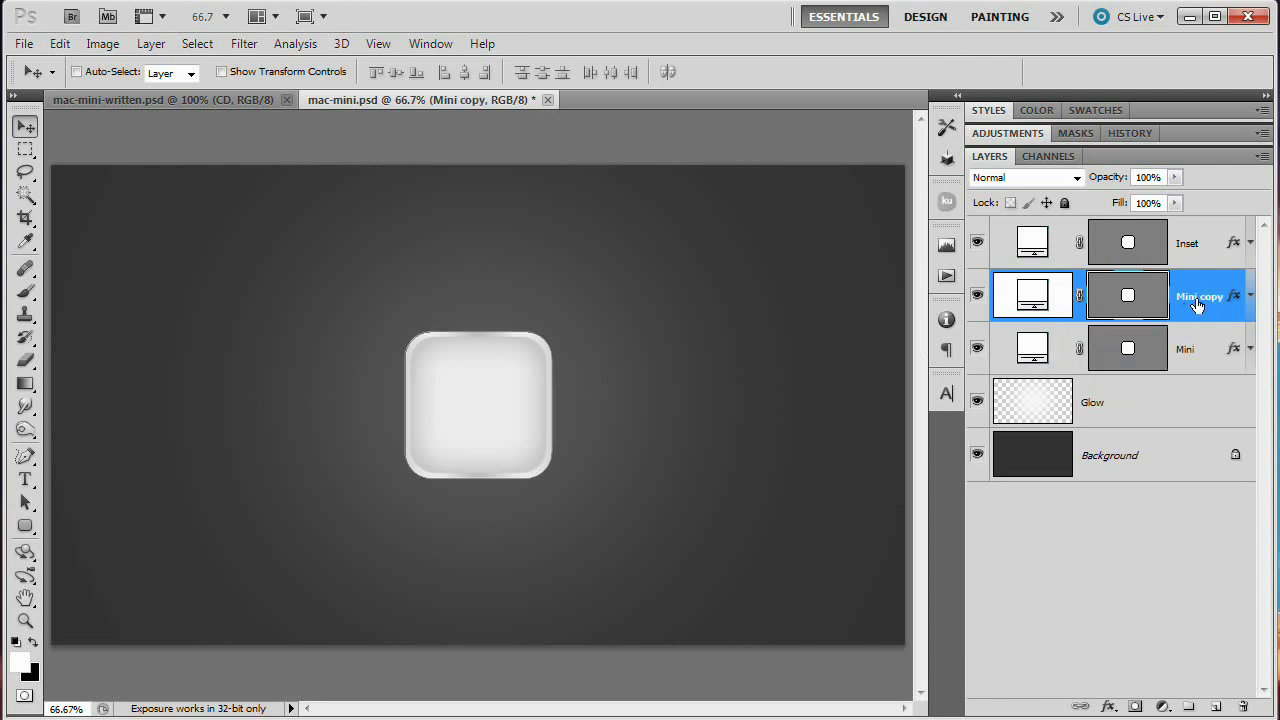
pyautogui.click(151, 43)
pyautogui.moveTo(200, 150)
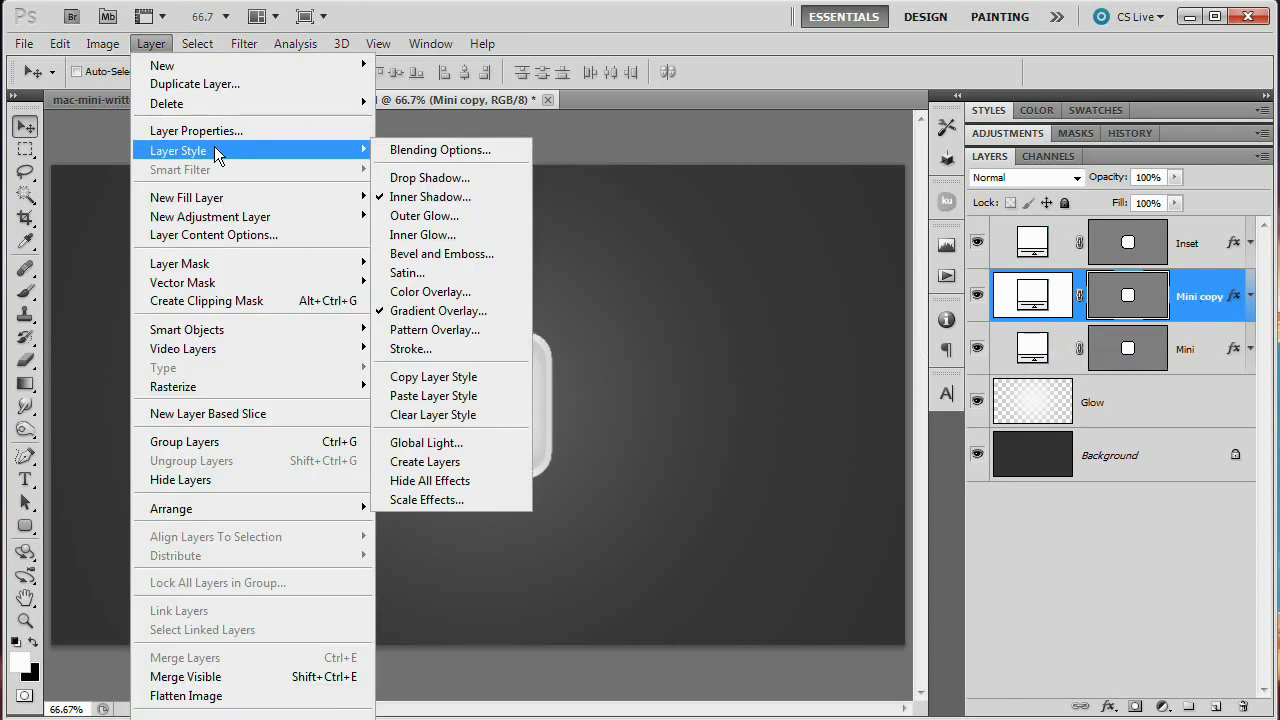
pyautogui.click(405, 414)
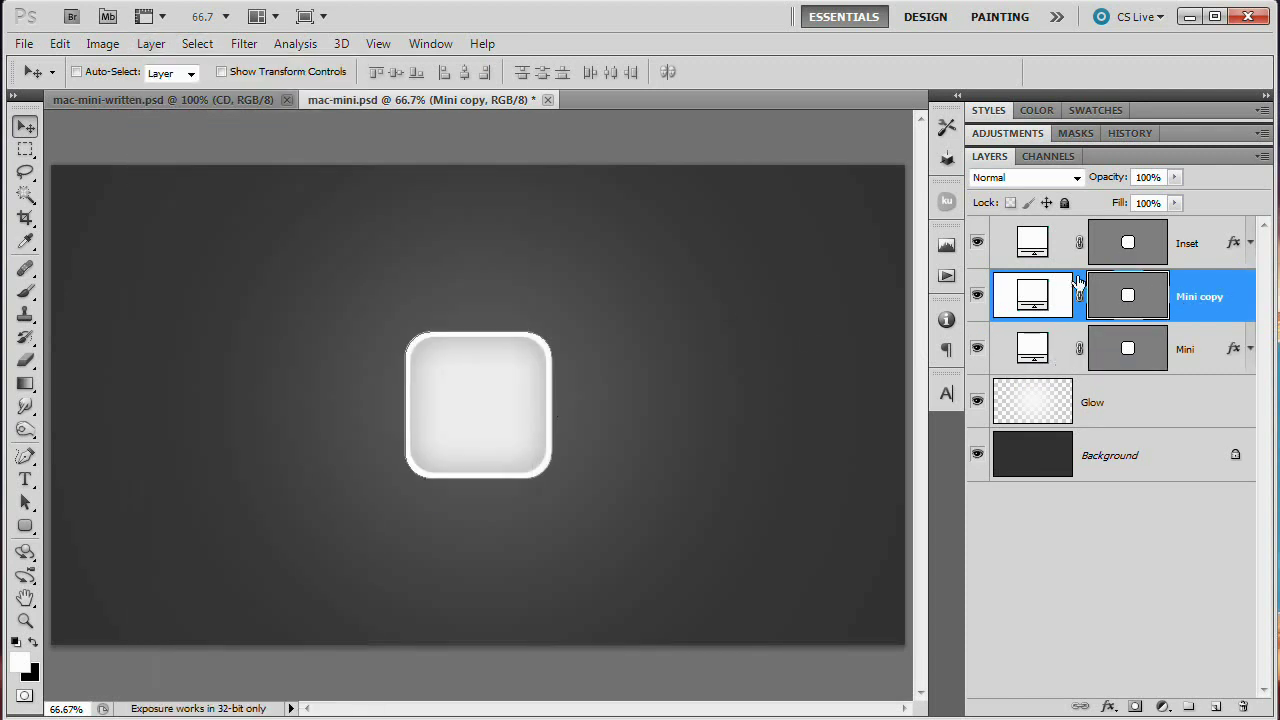
# - Move the Mini copy layer beneath the Mini layer and rename it Base
pyautogui.moveTo(1042, 293); pyautogui.dragTo(1056, 372)
pyautogui.doubleClick(1197, 350)
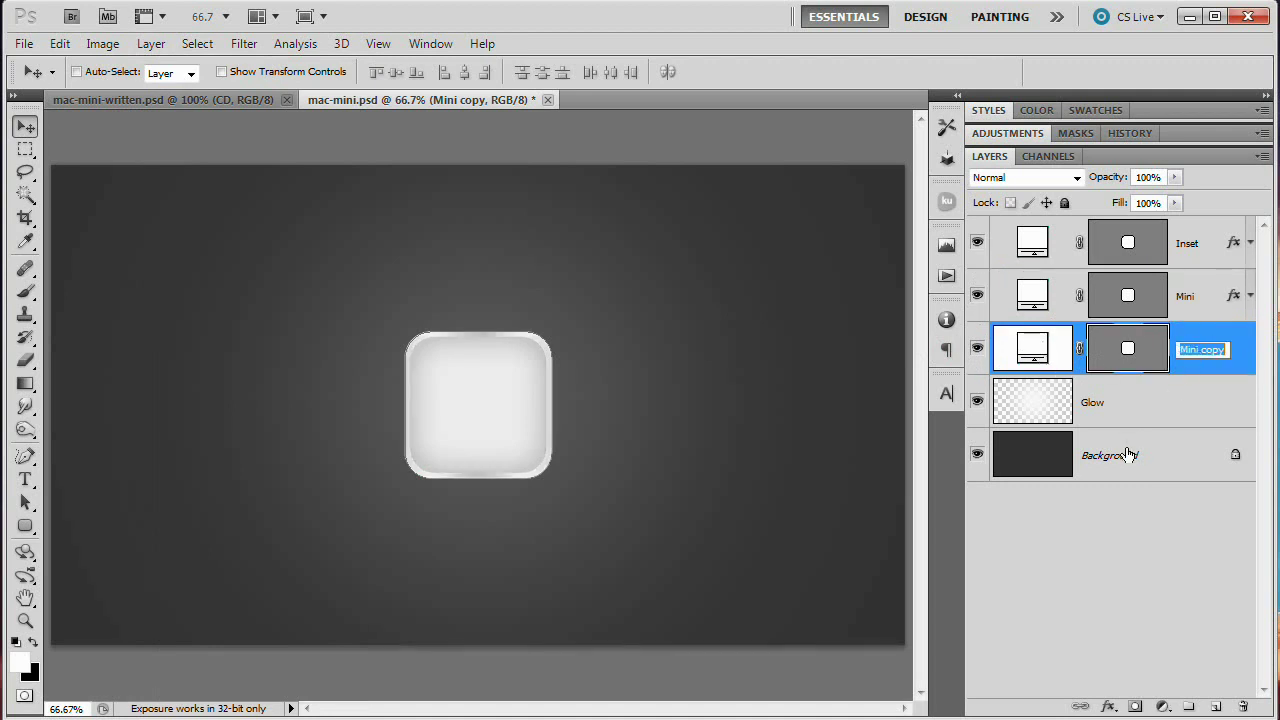
pyautogui.write('Base')
pyautogui.press('Return')
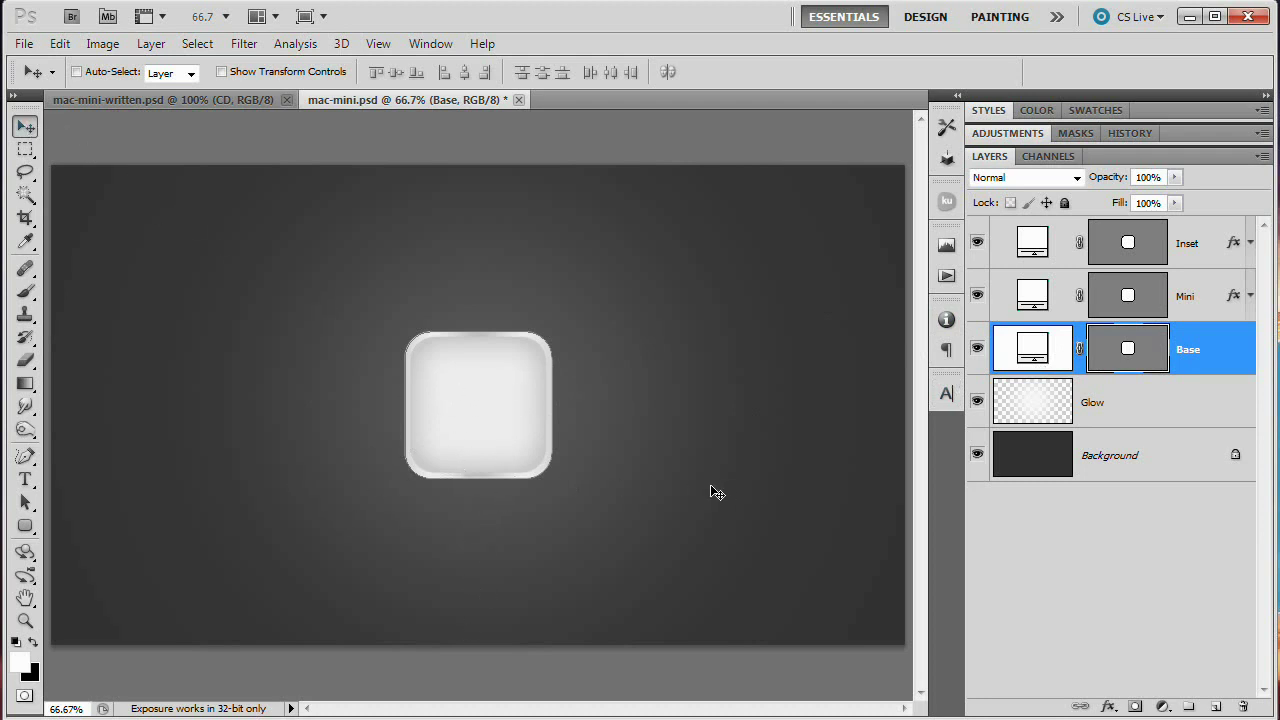
# - Nudge the Base shape straight down so it extends below the Mini body as its front side
pyautogui.hotkey('shift', 'Down')
pyautogui.hotkey('shift', 'Down')
pyautogui.hotkey('shift', 'Down')
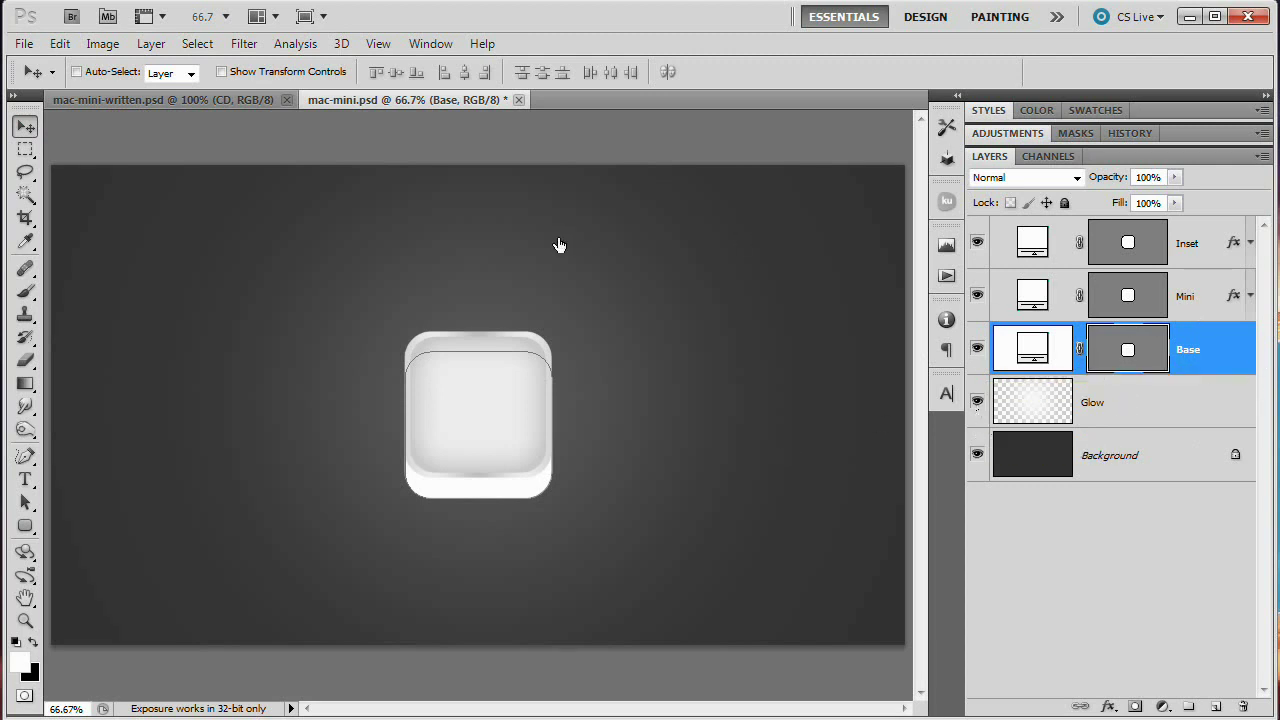
# - Add a Gradient Overlay to the Base layer with the Reflected style and a 0° angle
pyautogui.click(151, 43)
pyautogui.moveTo(200, 150)
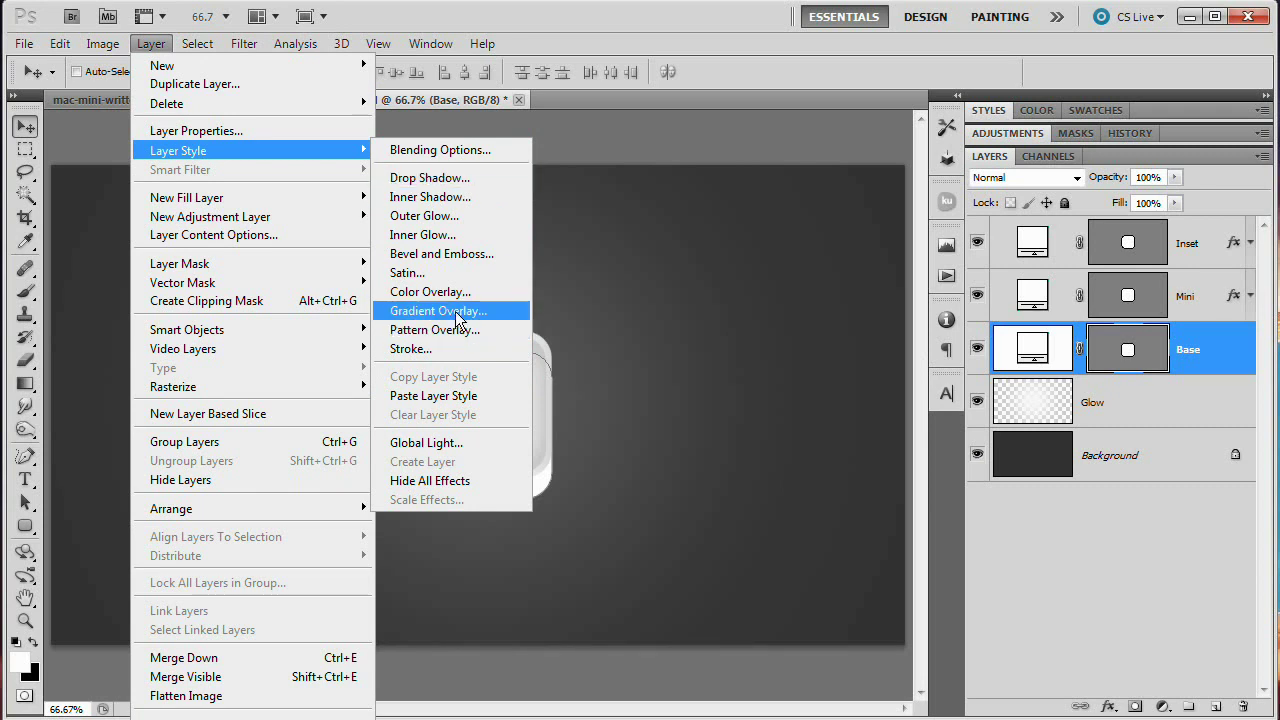
pyautogui.click(438, 311)
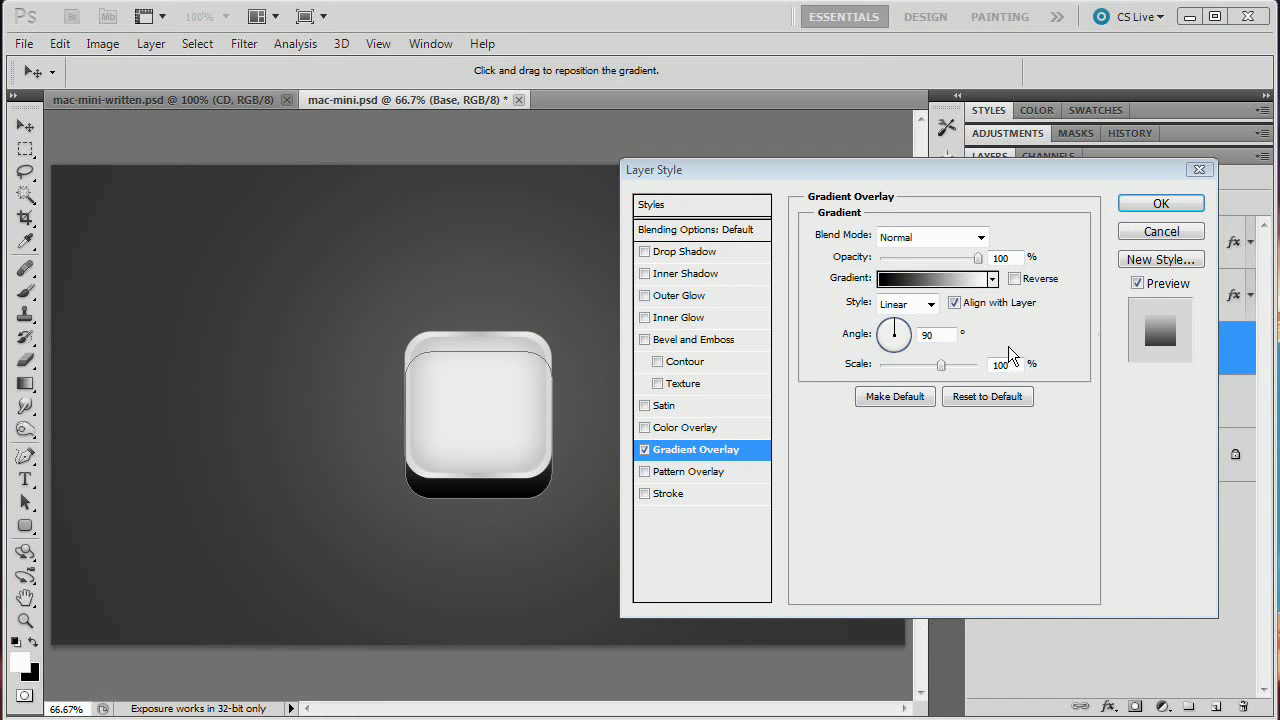
pyautogui.moveTo(974, 181); pyautogui.dragTo(698, 147)
pyautogui.click(652, 270)
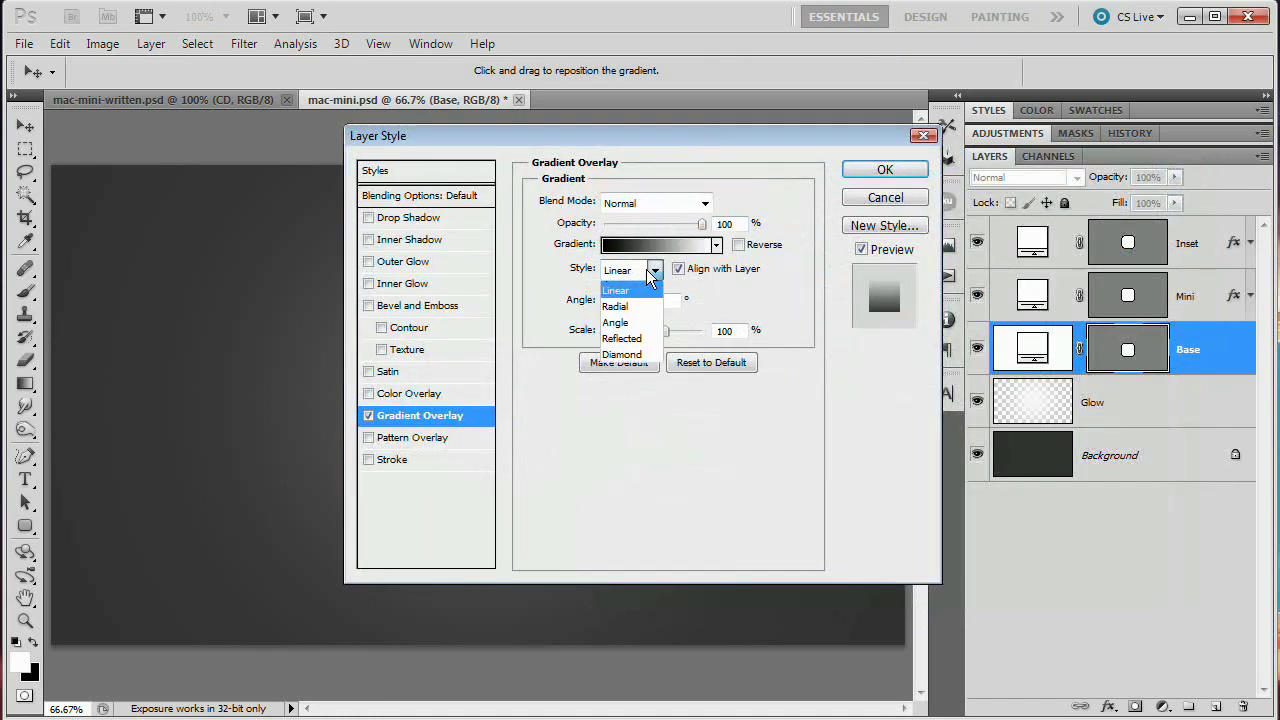
pyautogui.click(622, 338)
pyautogui.moveTo(640, 137); pyautogui.dragTo(821, 156)
pyautogui.doubleClick(838, 321)
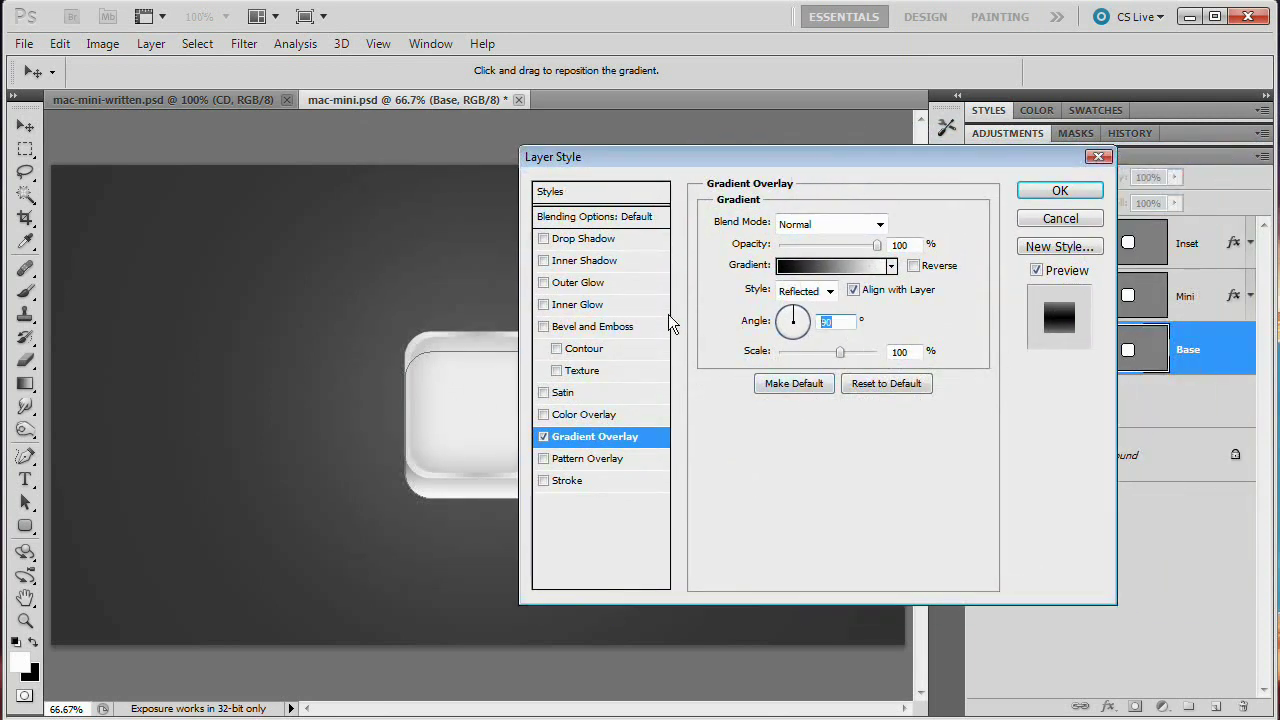
pyautogui.write('0')
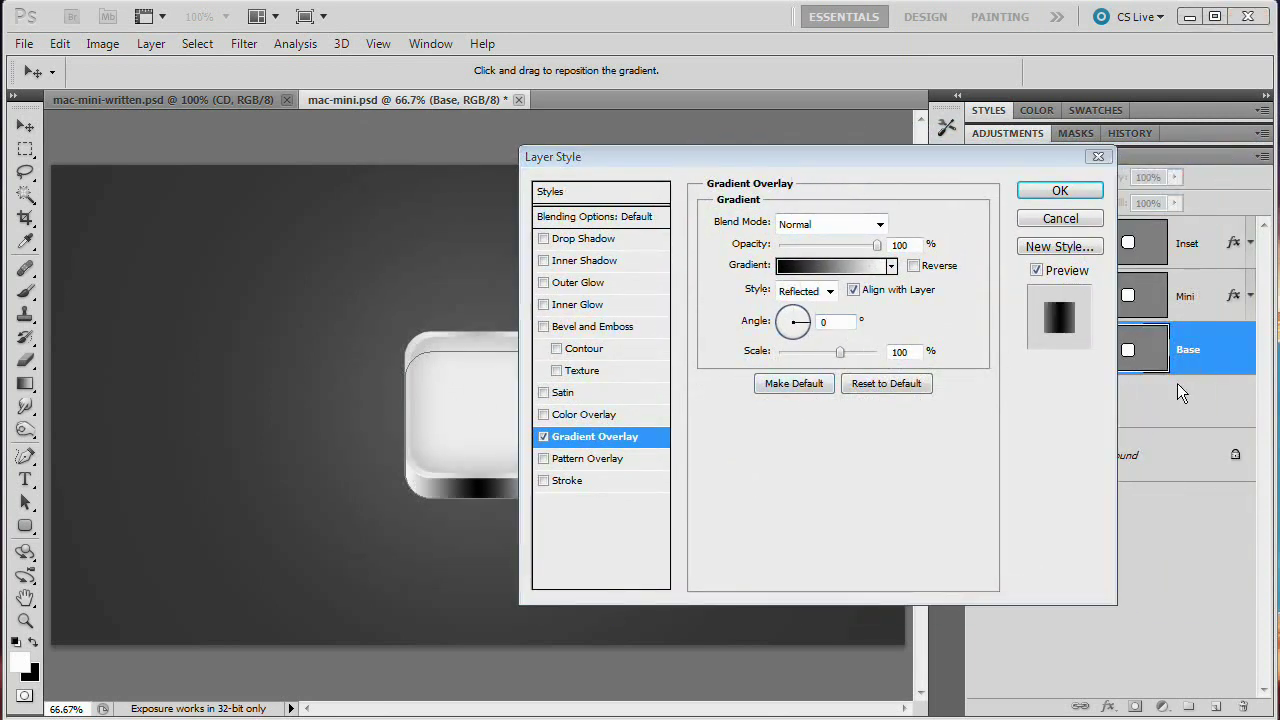
pyautogui.moveTo(851, 163); pyautogui.dragTo(978, 181)
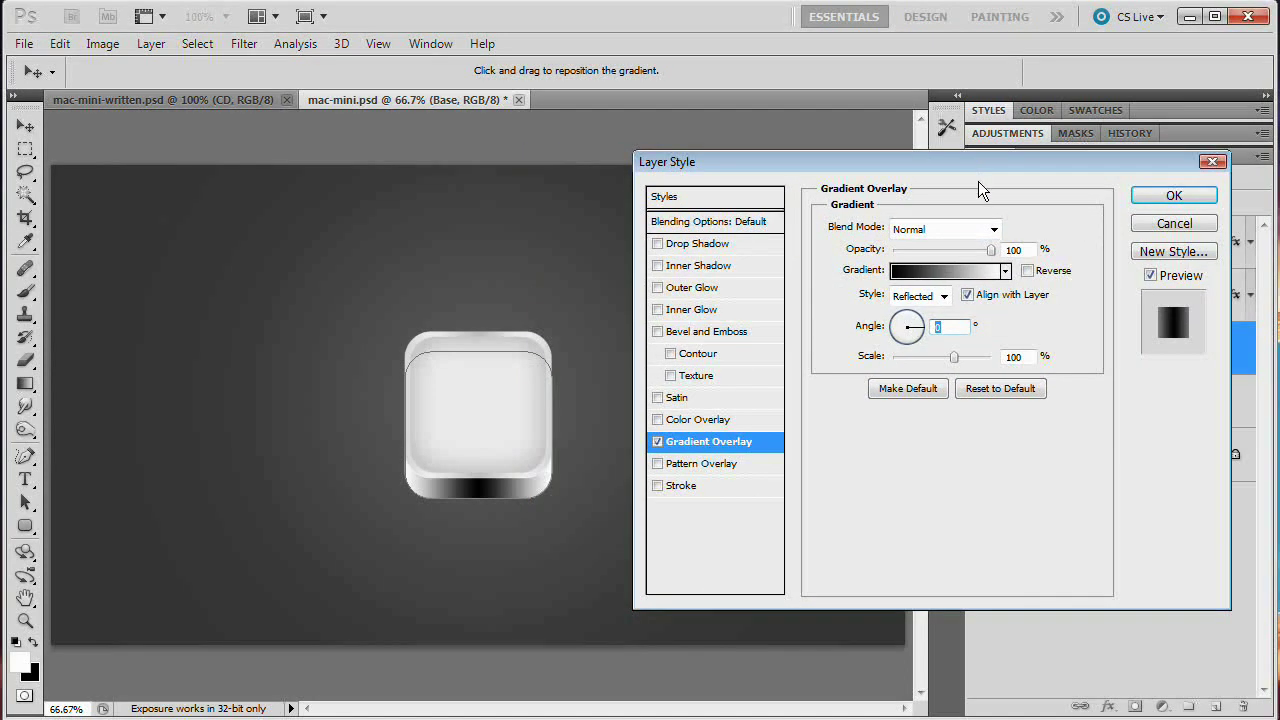
# - Edit the overlay gradient by adding a white colour stop at 80% and moving the black stop to 31%
pyautogui.click(970, 271)
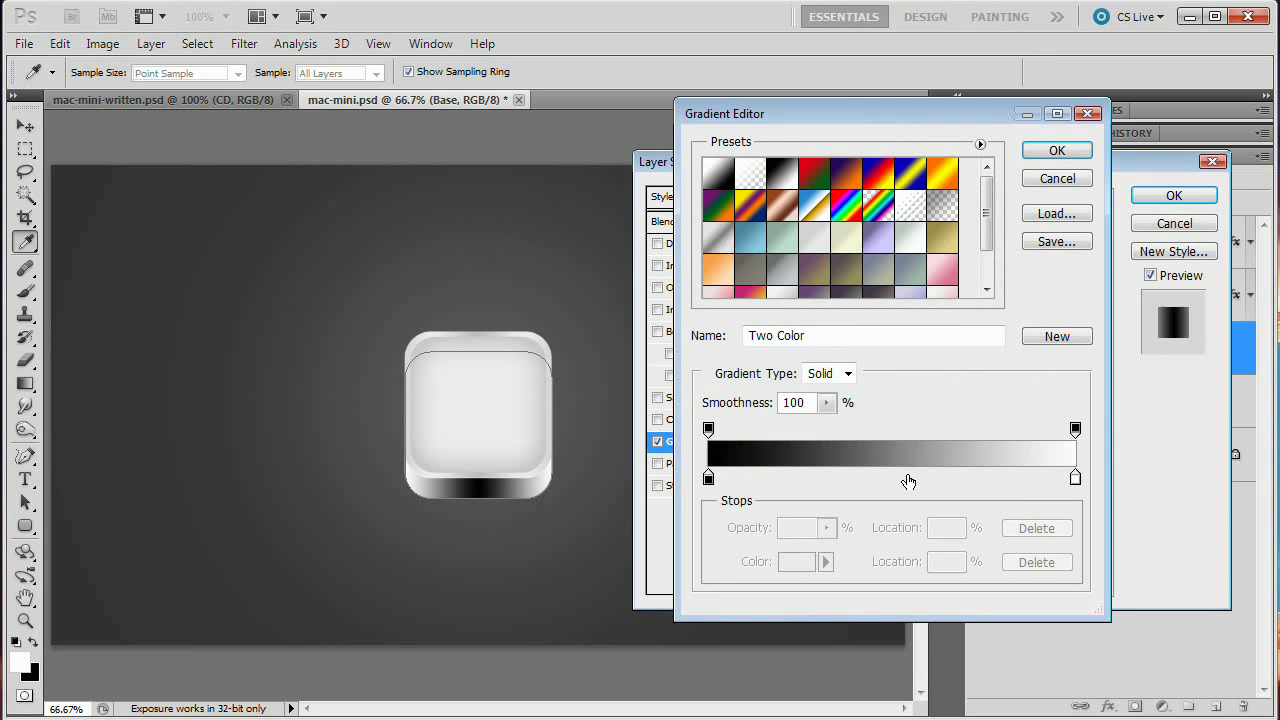
pyautogui.click(1078, 480)
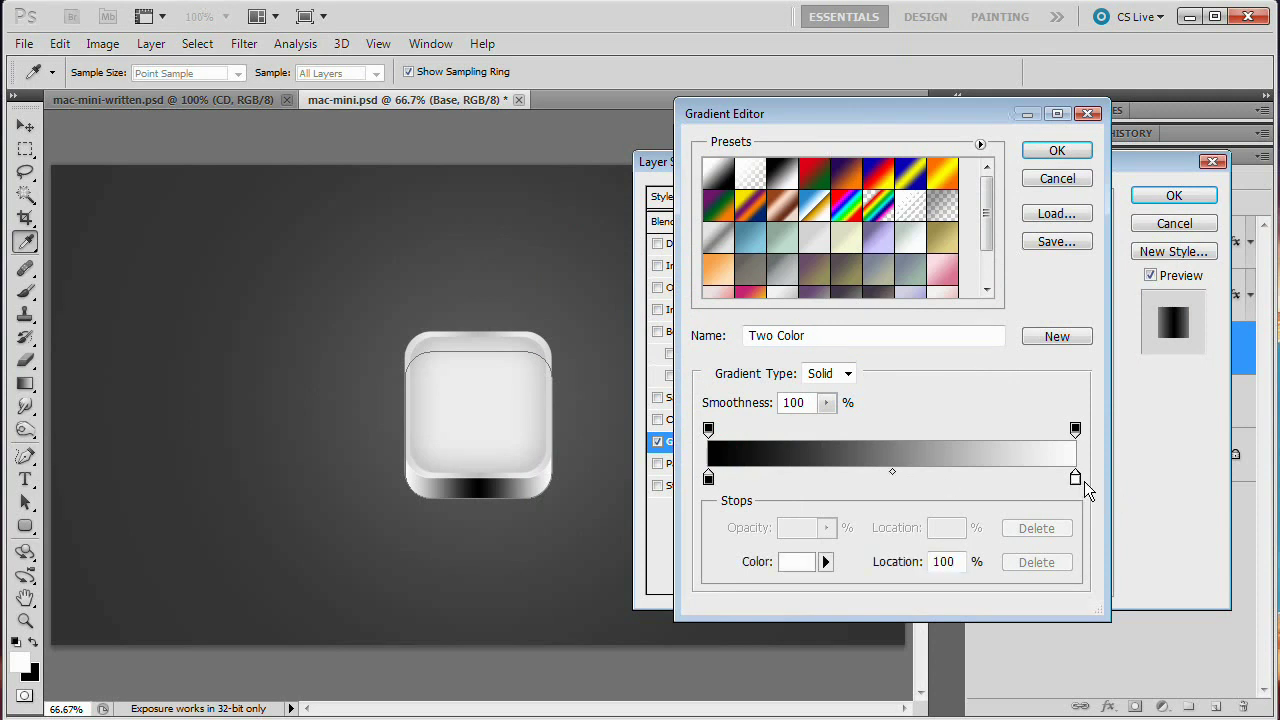
pyautogui.moveTo(974, 480); pyautogui.dragTo(1001, 481)
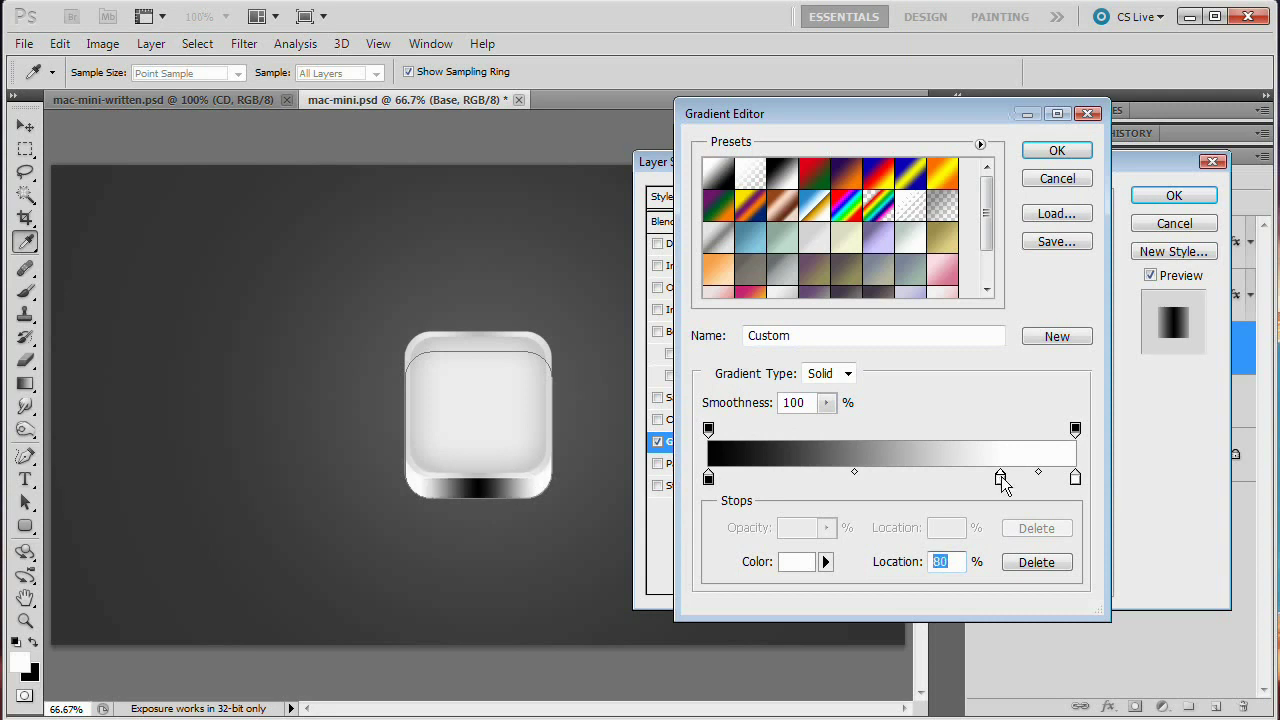
pyautogui.moveTo(708, 480); pyautogui.dragTo(823, 481)
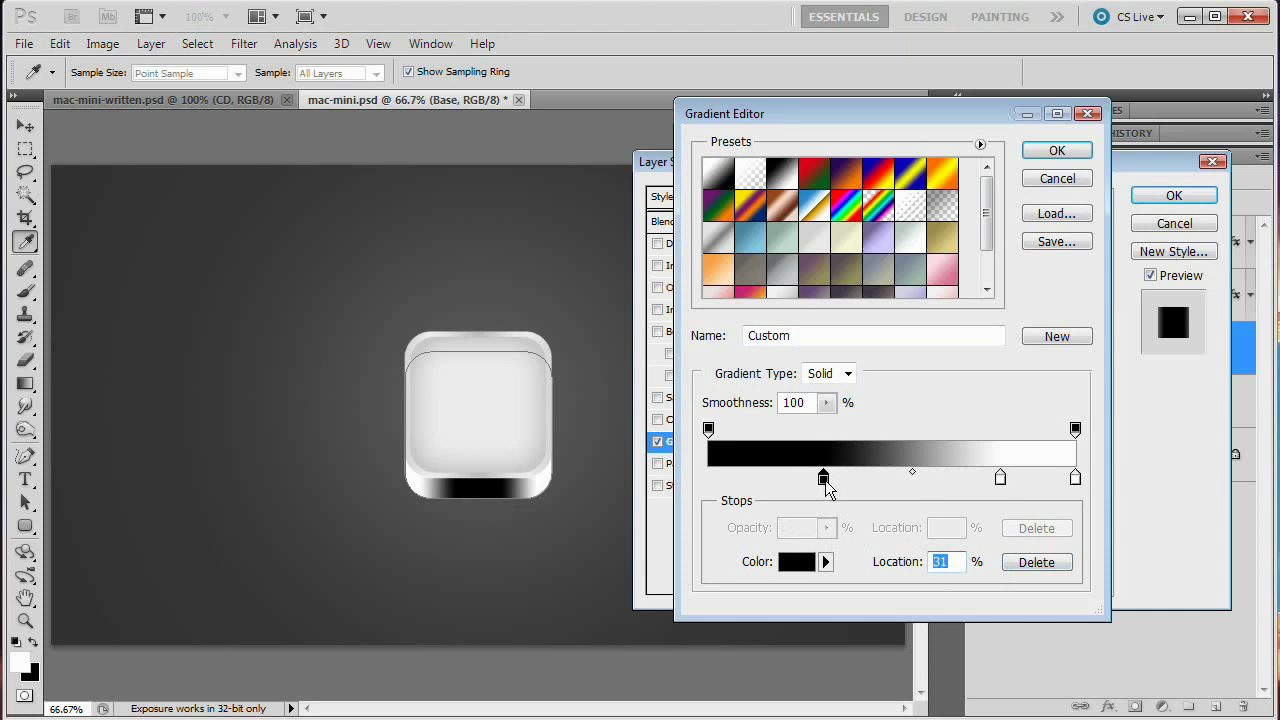
# - Change the colour of the gradient's black stop to #8c8c8c
pyautogui.doubleClick(824, 480)
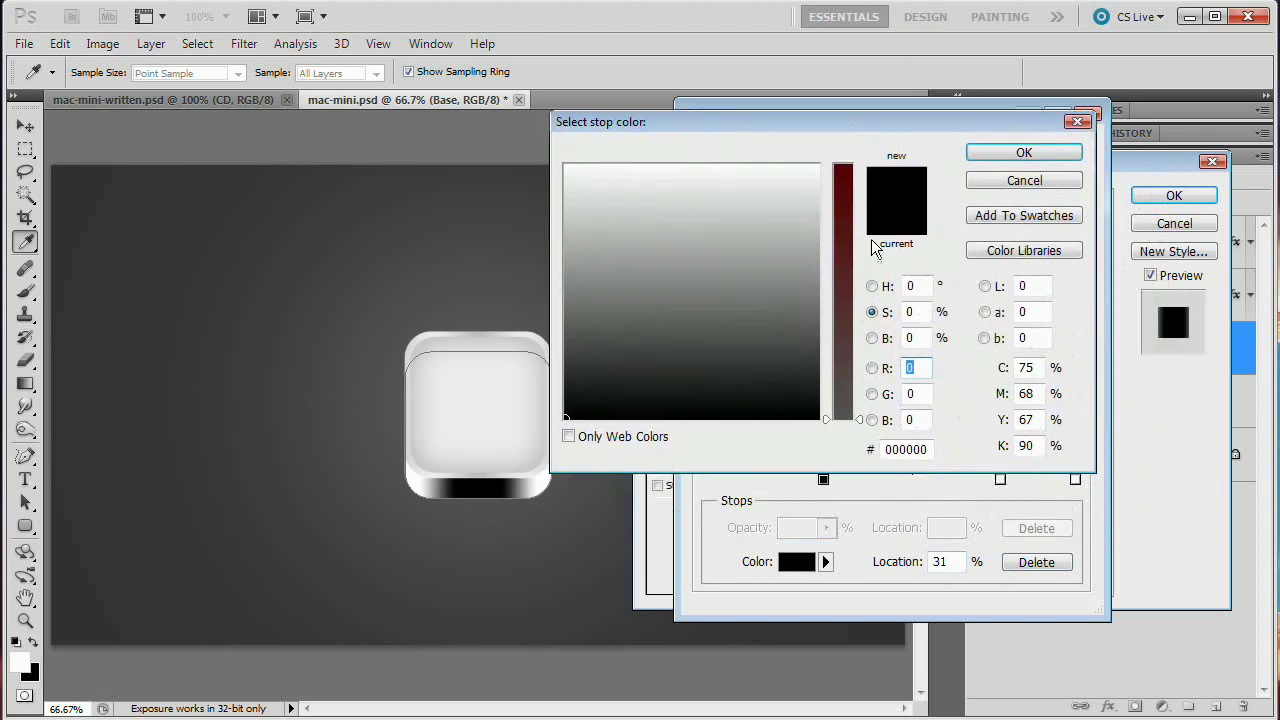
pyautogui.click(913, 449)
pyautogui.moveTo(926, 449); pyautogui.dragTo(810, 452)
pyautogui.write('8c8c8c')
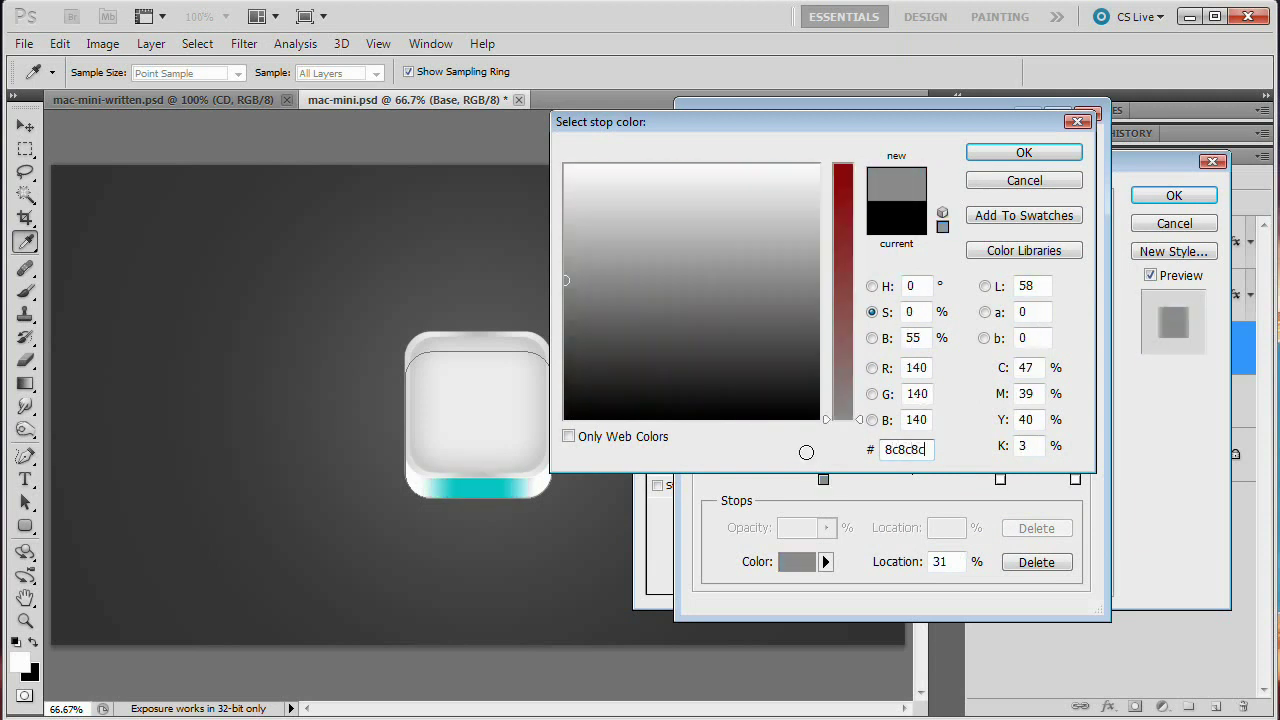
pyautogui.click(1024, 152)
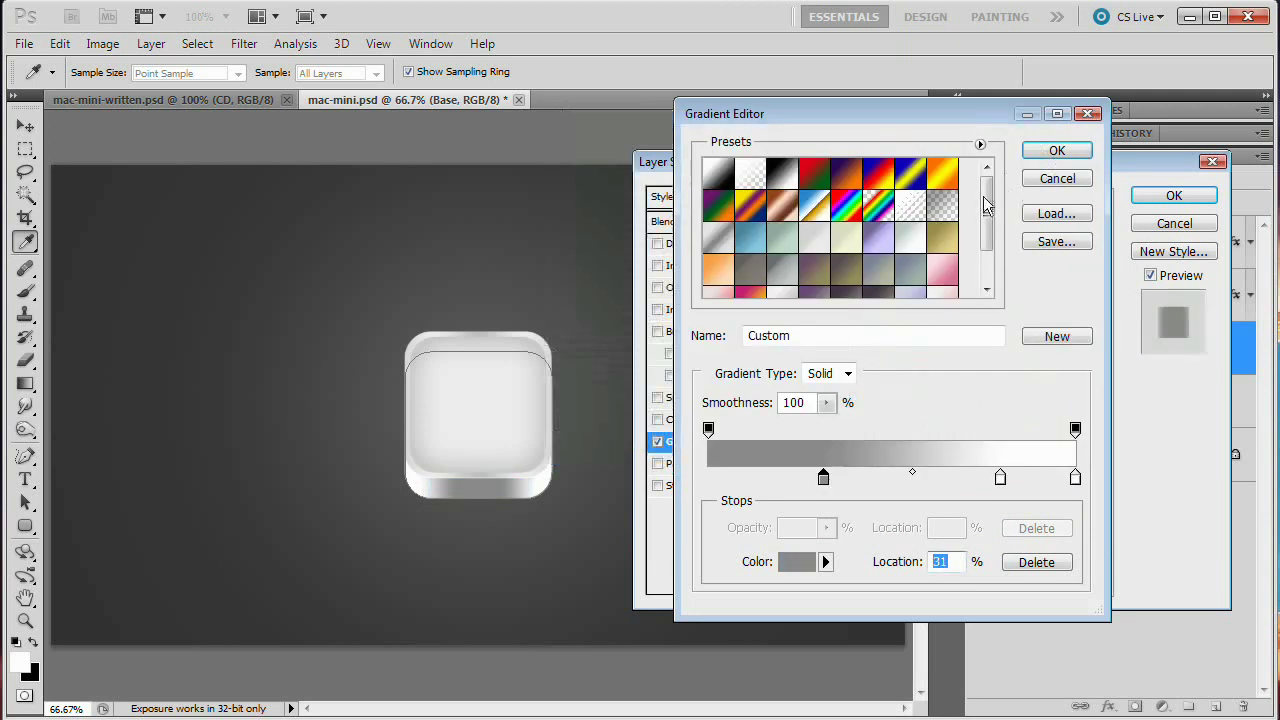
# - Change the colour of the white stop at the 100% end of the gradient to #8c8c8c
pyautogui.click(1075, 478)
pyautogui.doubleClick(1075, 480)
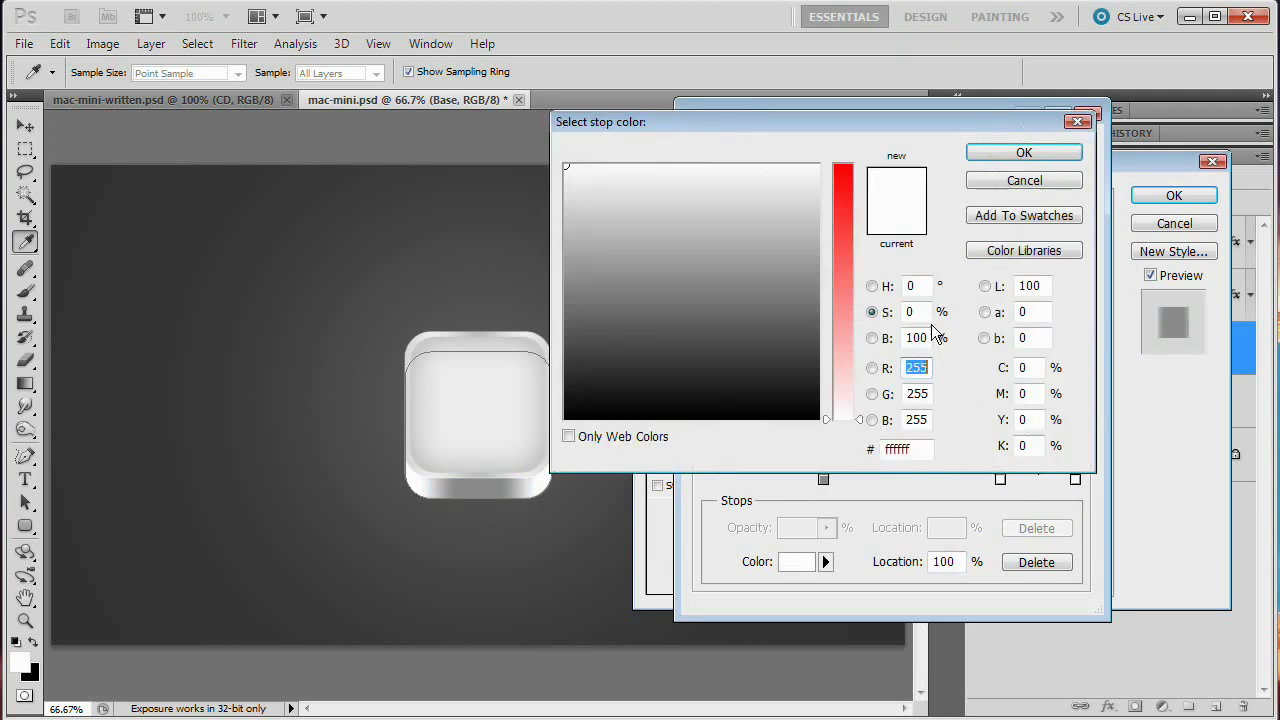
pyautogui.click(812, 444)
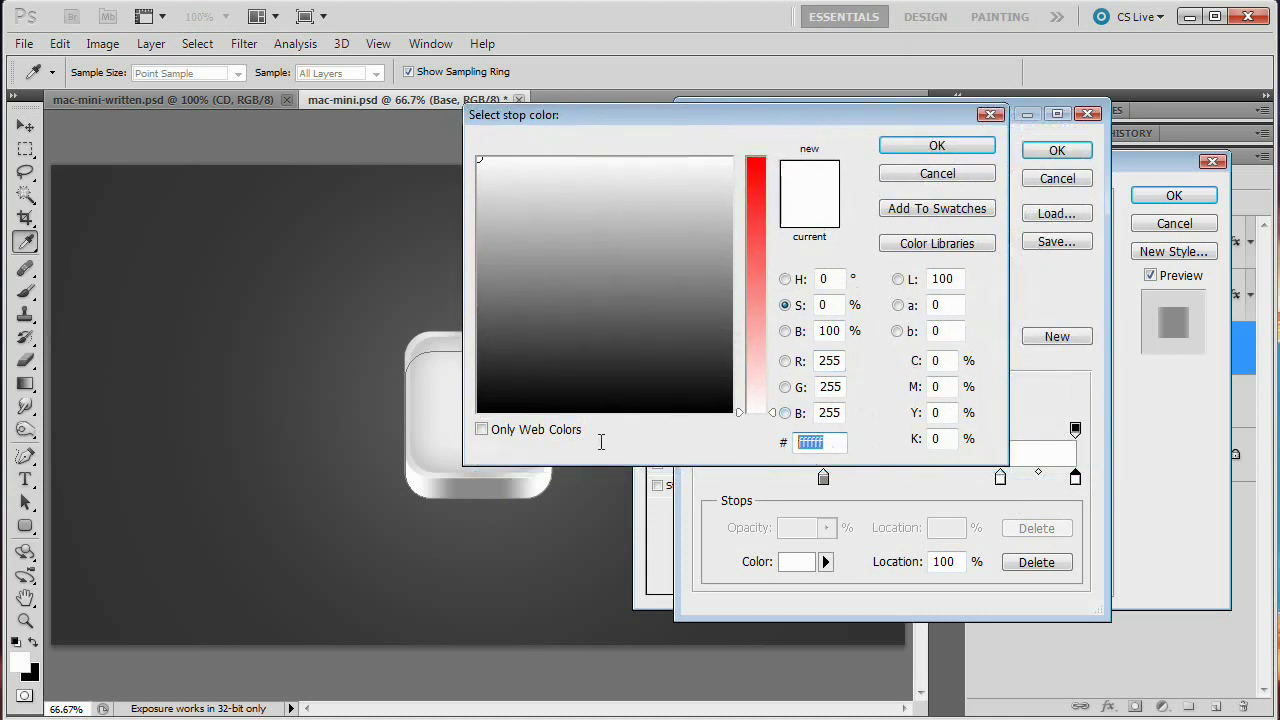
pyautogui.write('8c8c8c')
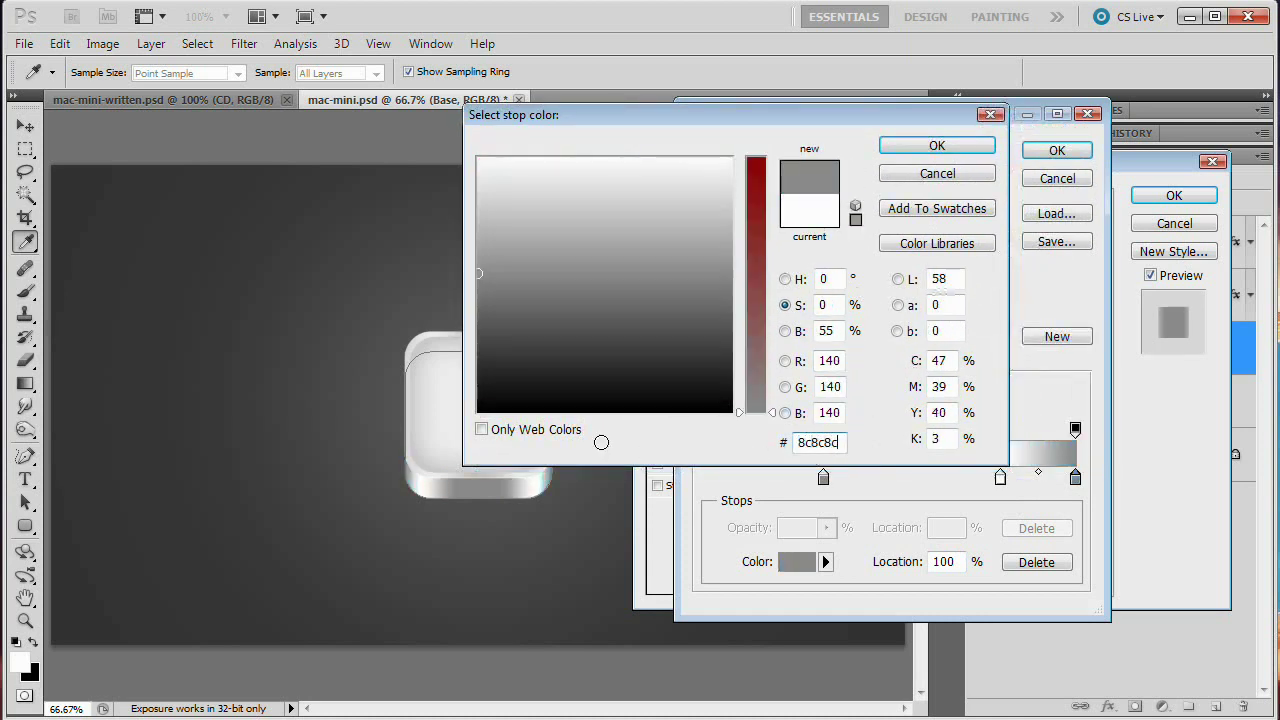
pyautogui.click(937, 146)
# - Change the colour of the gradient stop at 80% to #d9d9d9 and accept the edited gradient
pyautogui.click(1000, 478)
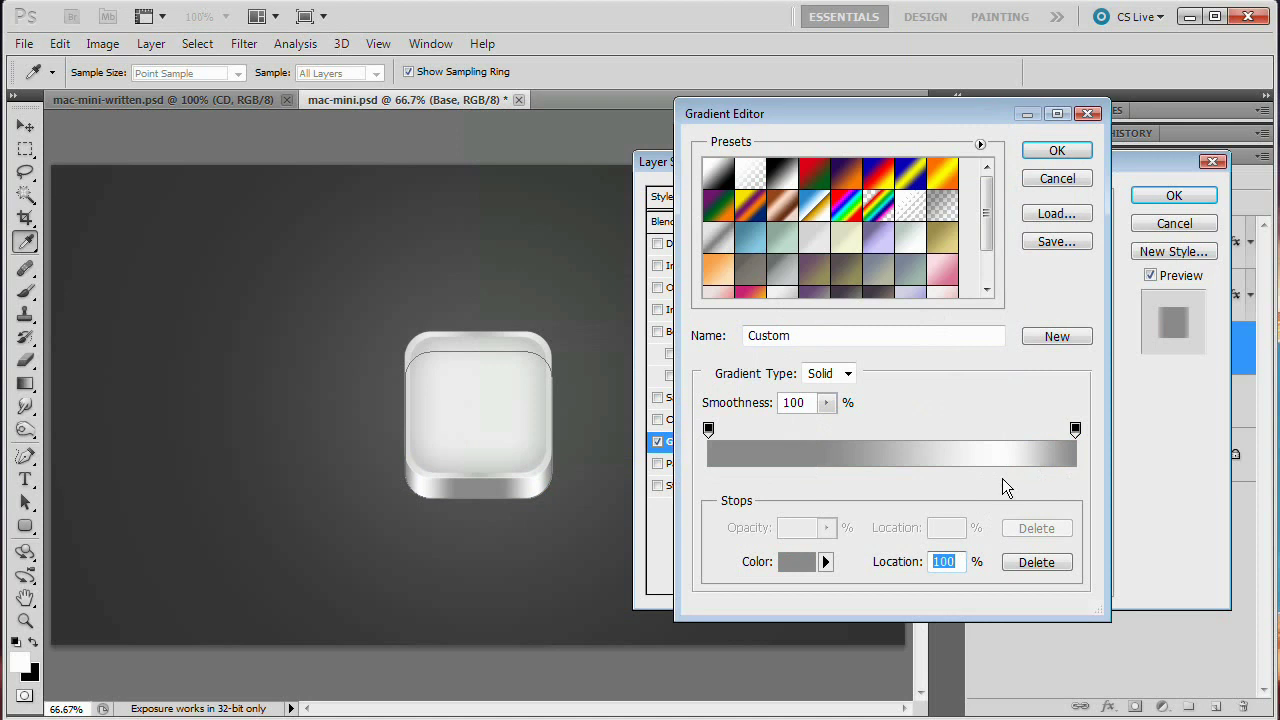
pyautogui.doubleClick(1000, 478)
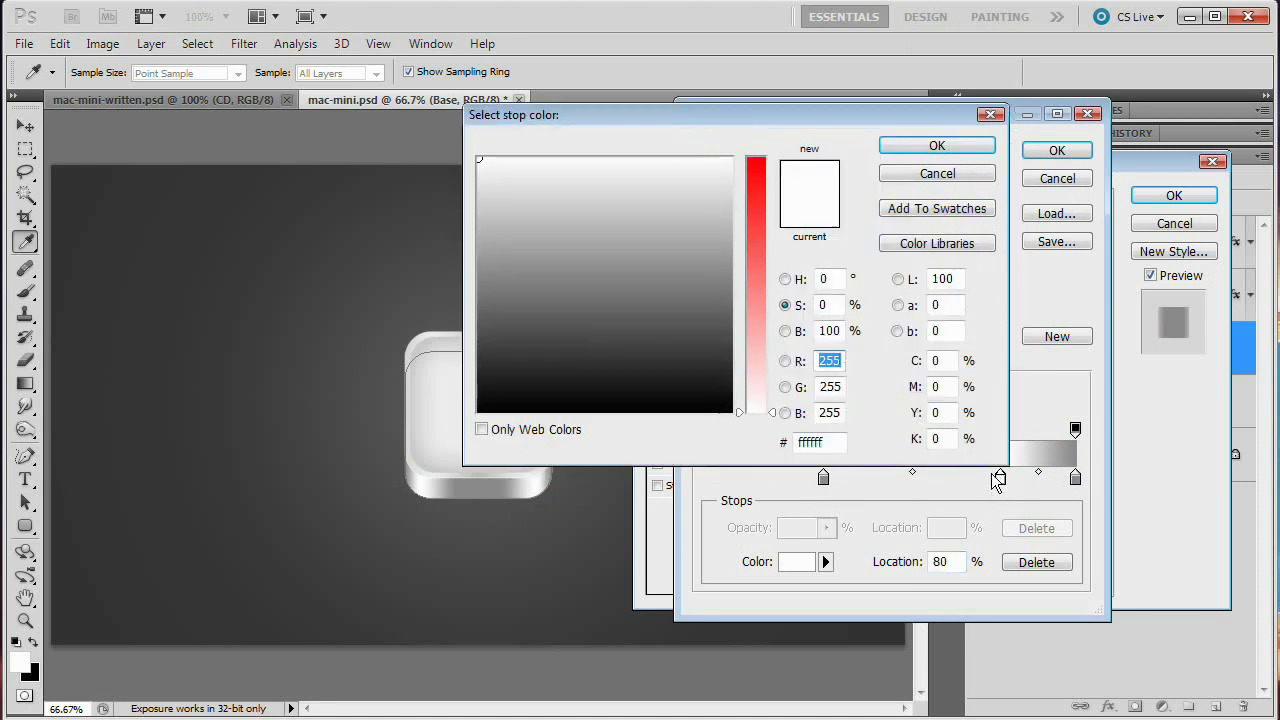
pyautogui.doubleClick(812, 442)
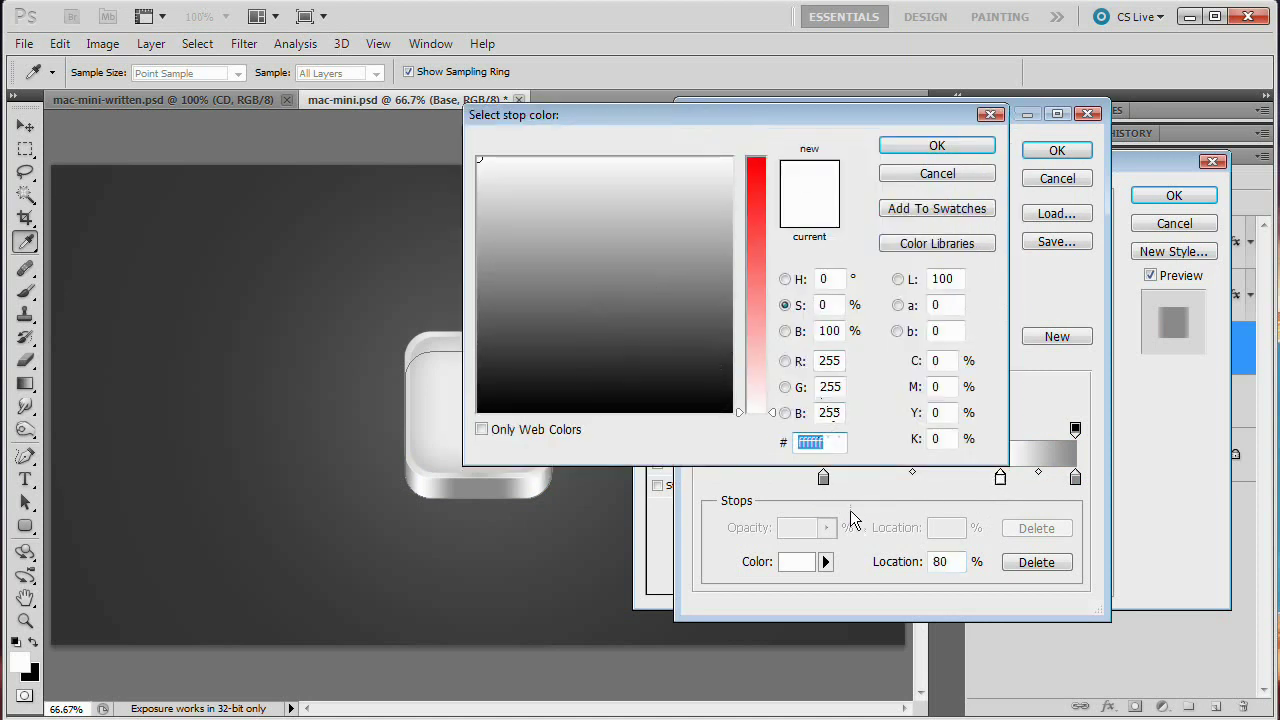
pyautogui.write('d9d9')
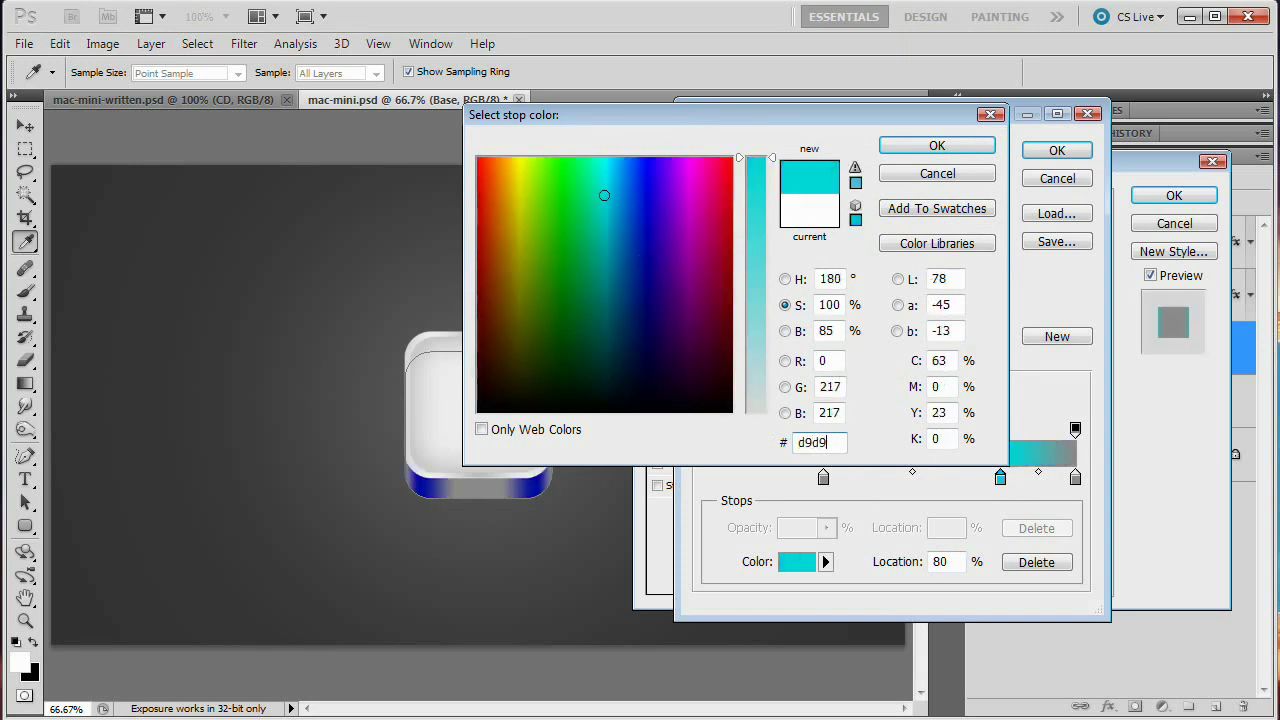
pyautogui.write('d9')
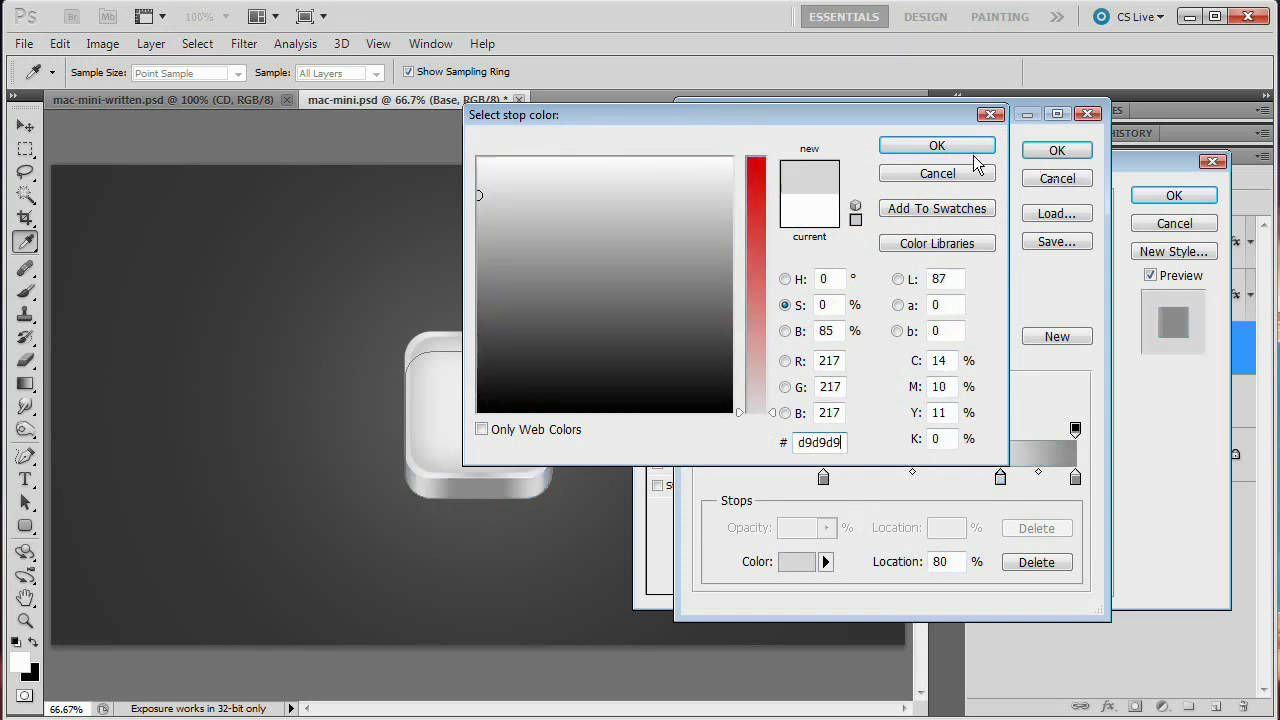
pyautogui.click(930, 150)
pyautogui.click(1053, 153)
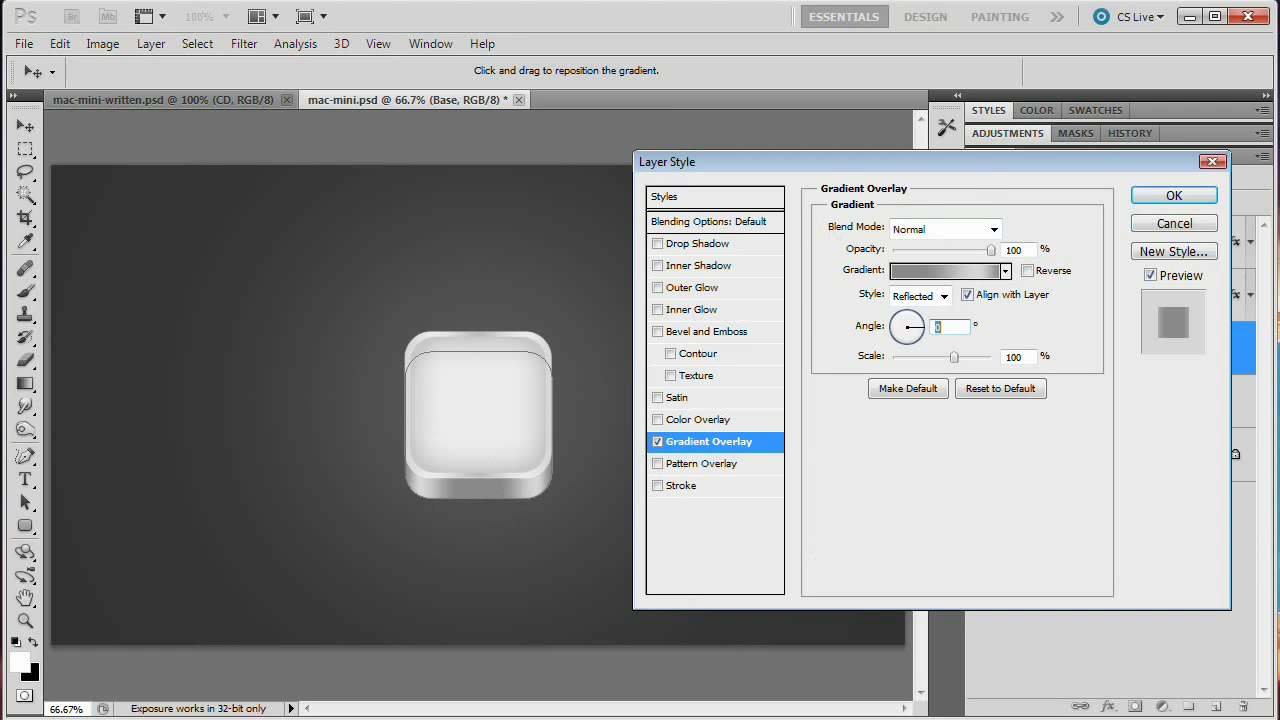
# - Add a Drop Shadow to the Base layer with Normal blend mode and a 90° angle, without global light
pyautogui.click(684, 248)
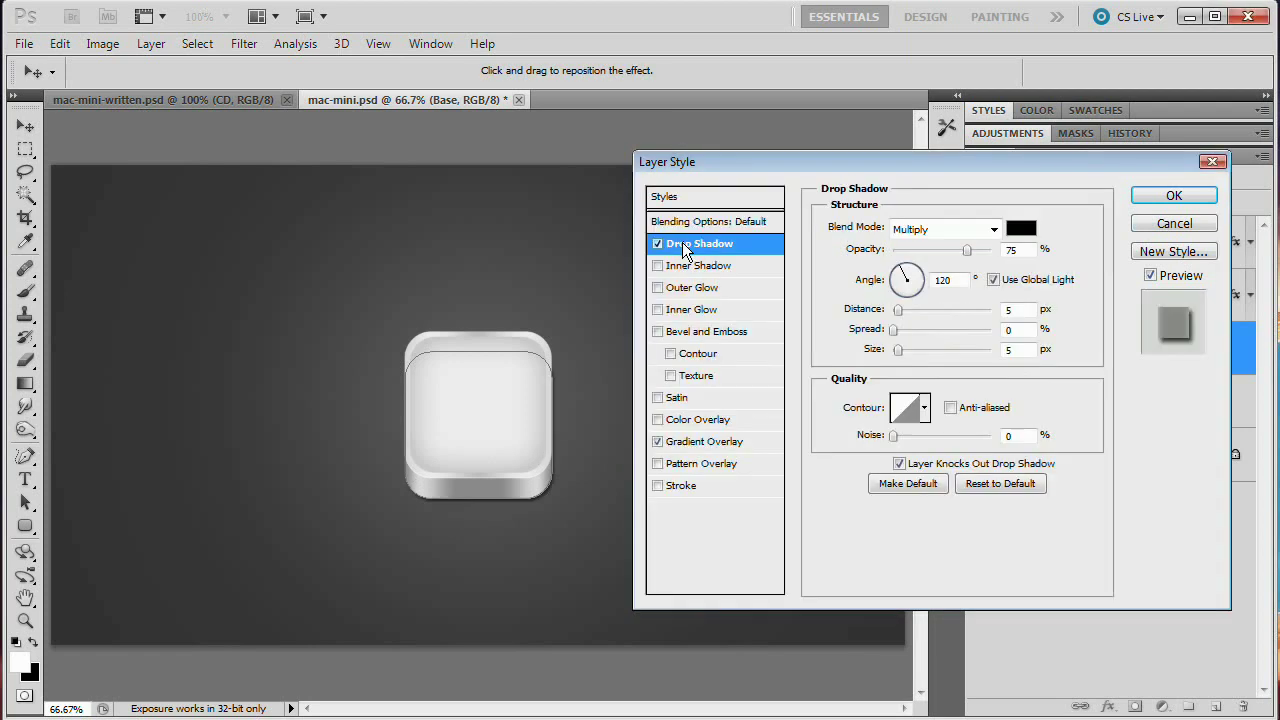
pyautogui.click(962, 230)
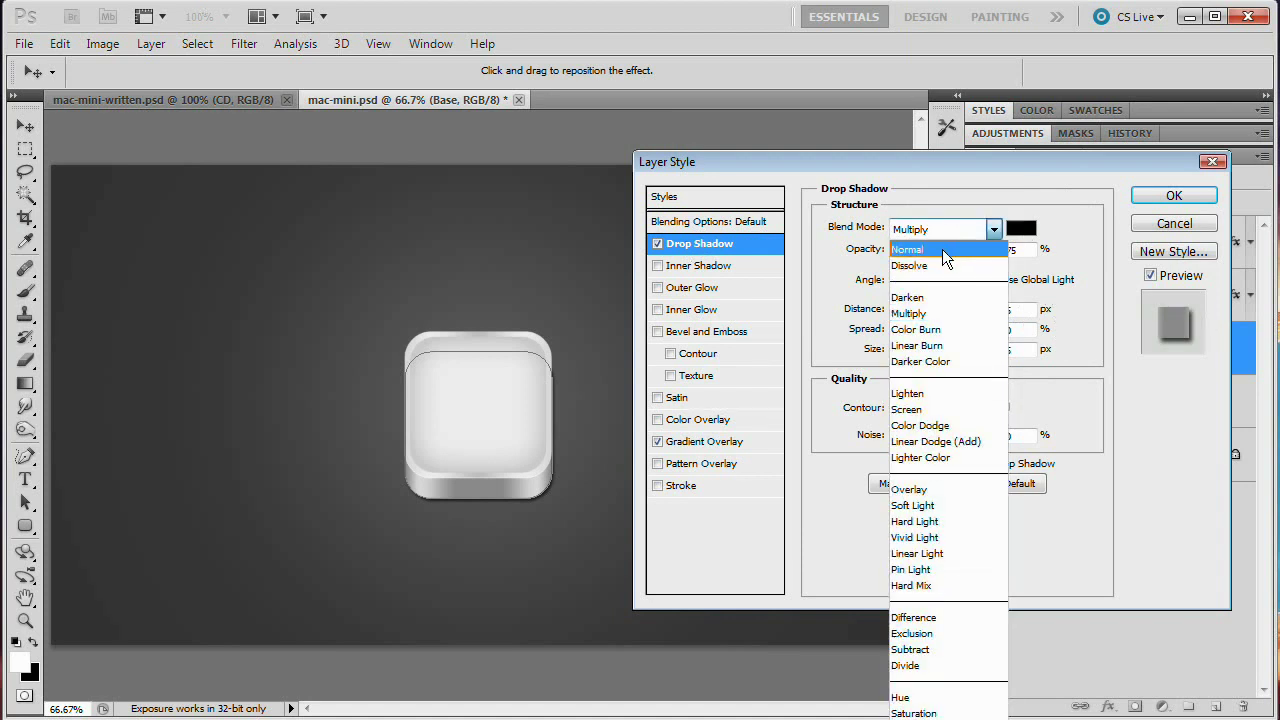
pyautogui.click(940, 250)
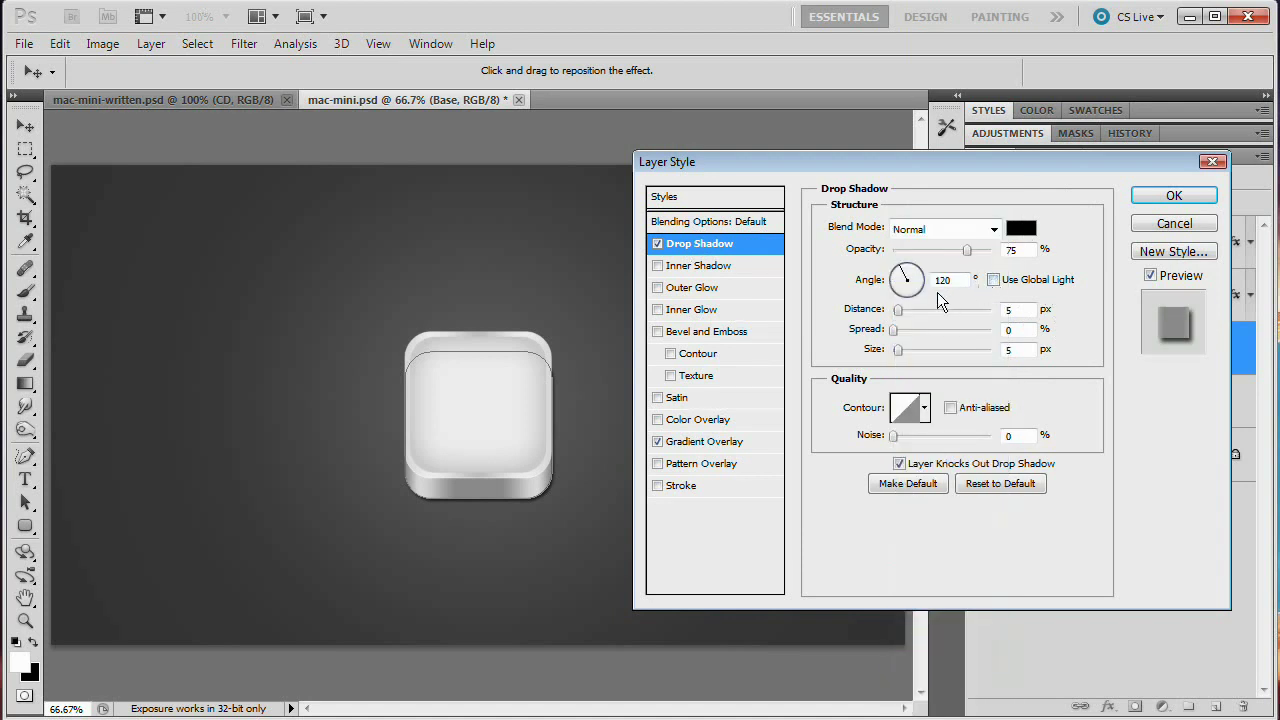
pyautogui.doubleClick(943, 280)
pyautogui.write('90')
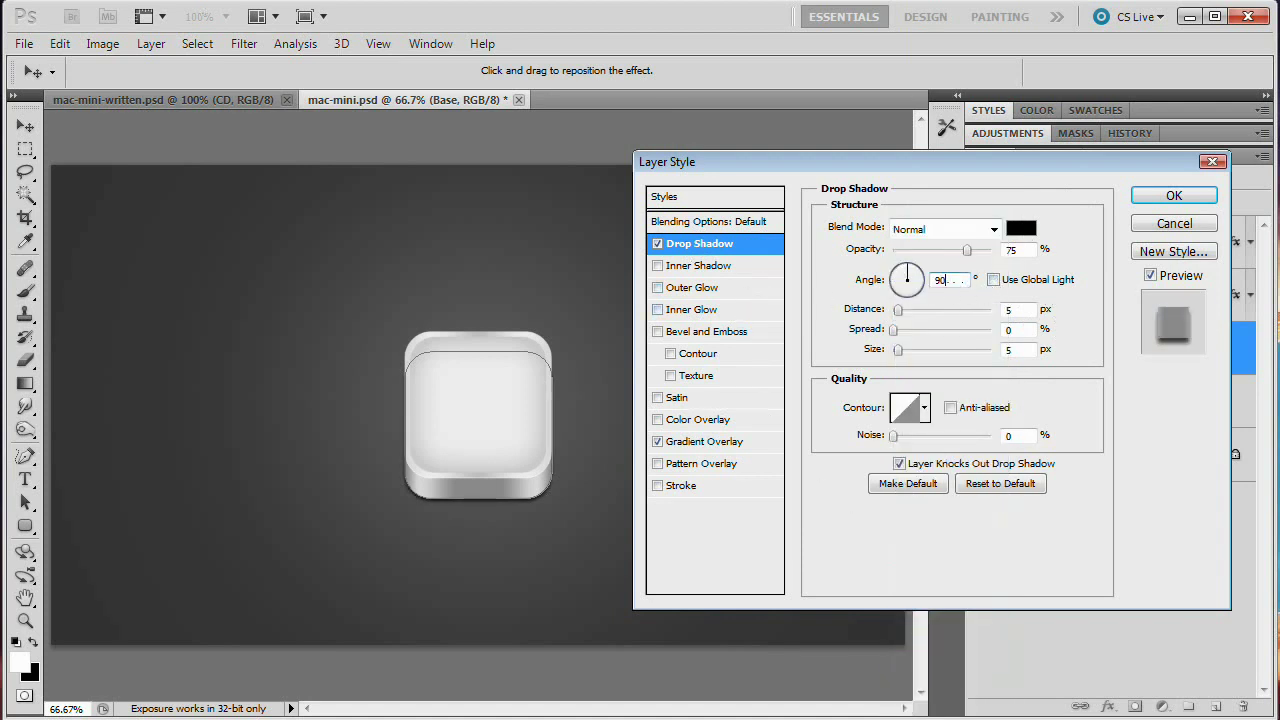
# - Set the drop shadow's distance to 2 px, size to 10 px and opacity to 60%, and apply the layer style
pyautogui.press('Tab')
pyautogui.write('2')
pyautogui.press('Tab')
pyautogui.press('Tab')
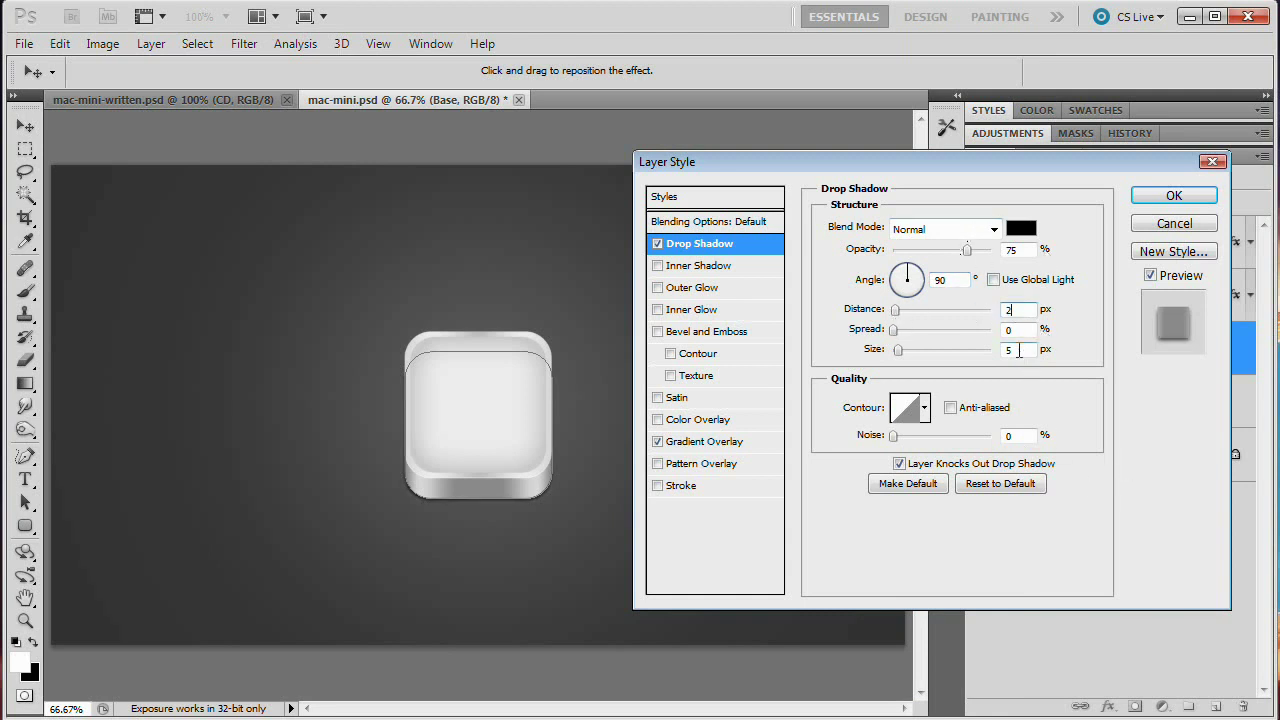
pyautogui.write('10')
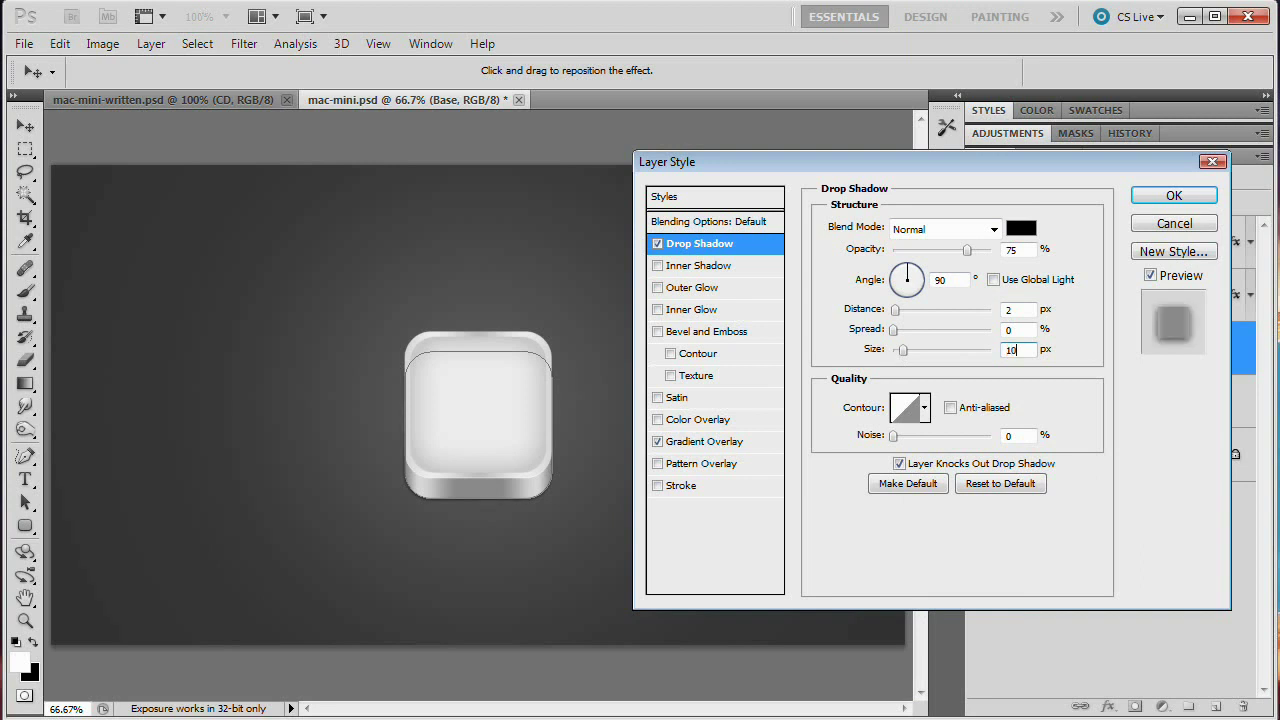
pyautogui.doubleClick(1015, 249)
pyautogui.write('60')
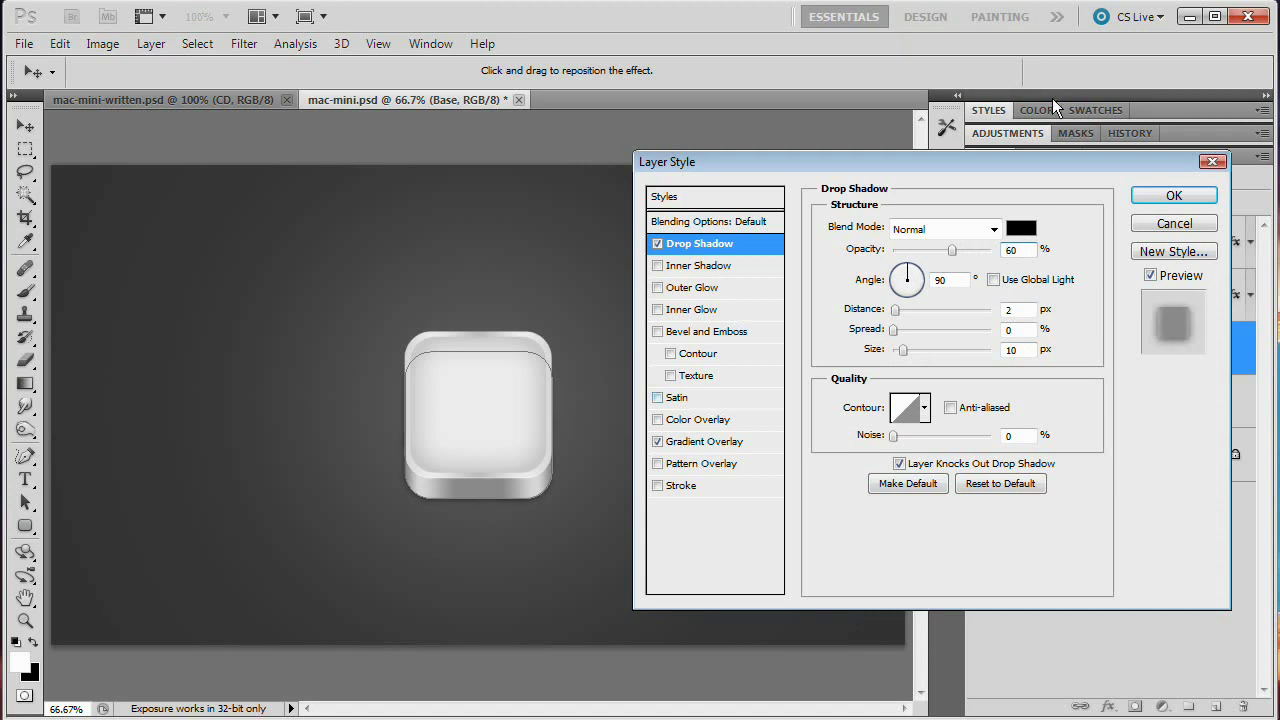
pyautogui.click(1174, 195)
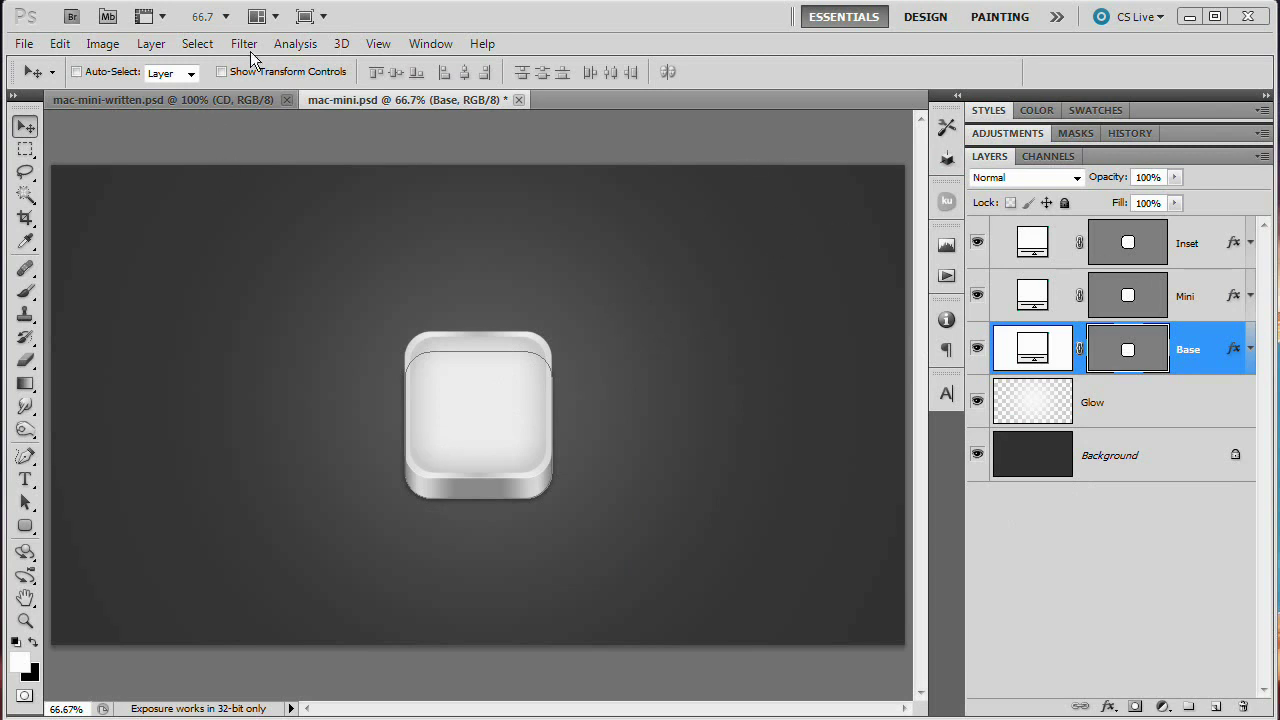
# - Activate the Custom Shape tool with the spade as its shape
pyautogui.click(26, 526)
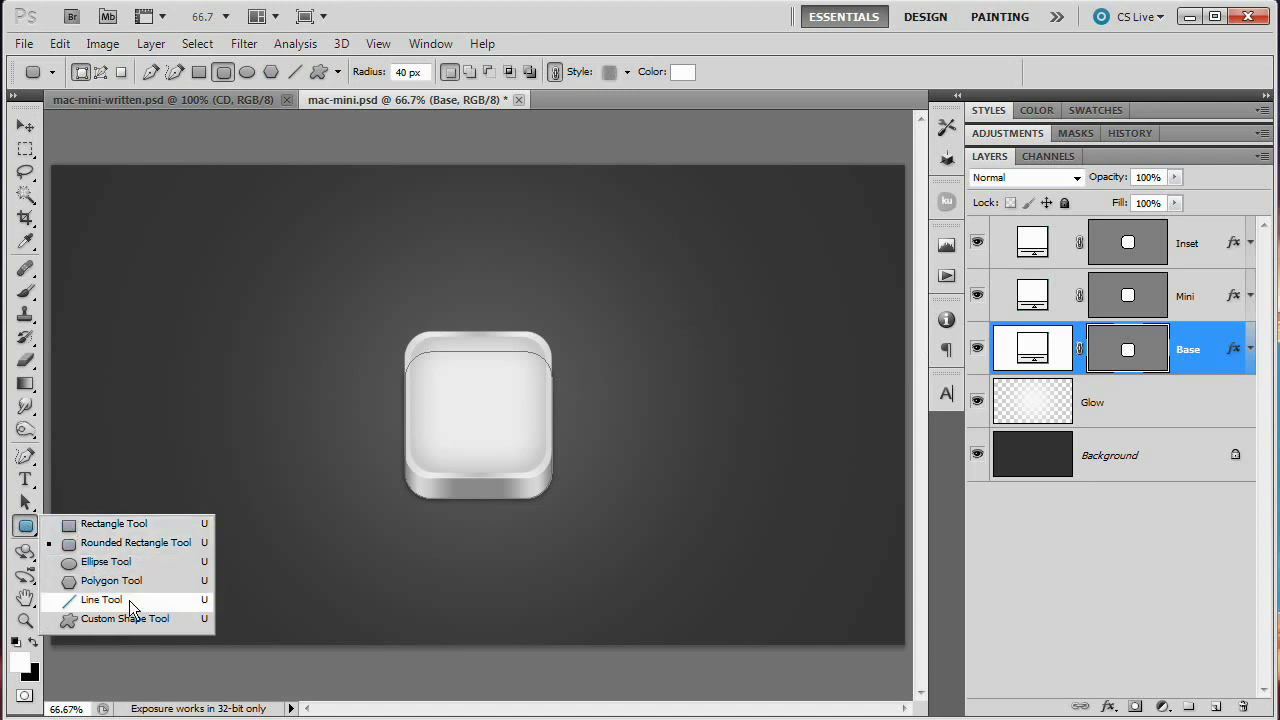
pyautogui.click(117, 620)
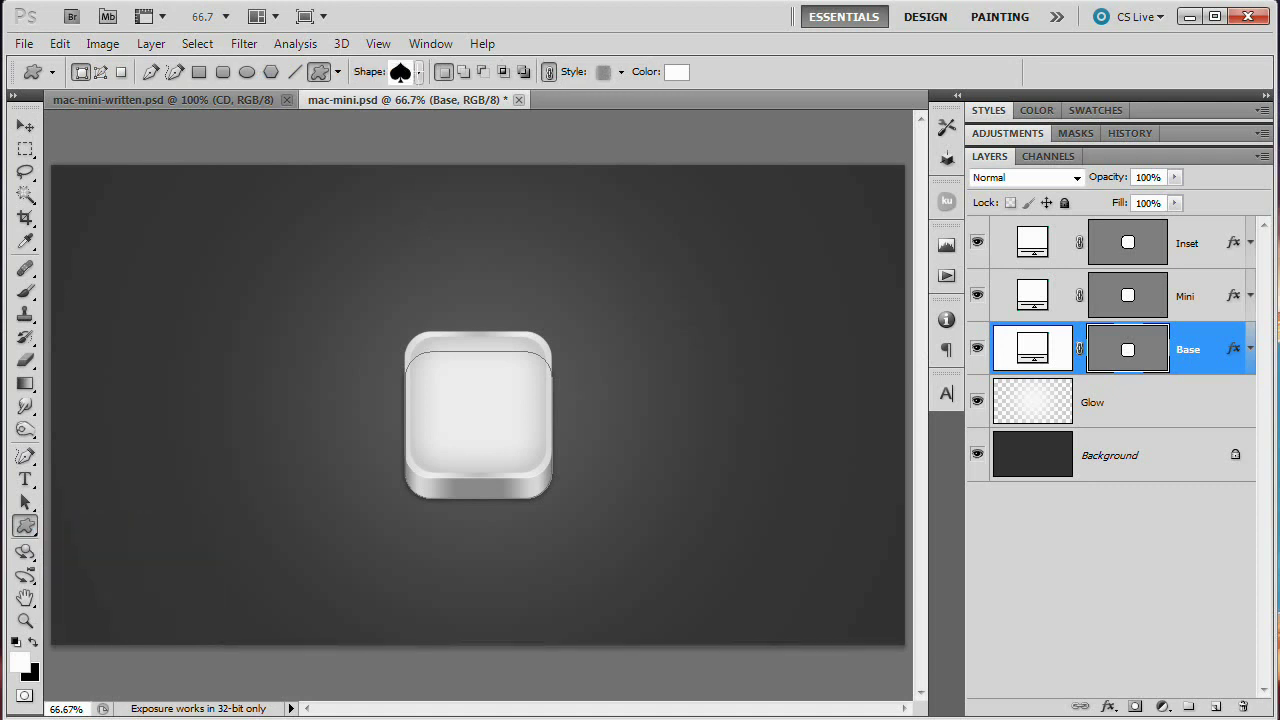
pyautogui.click(417, 73)
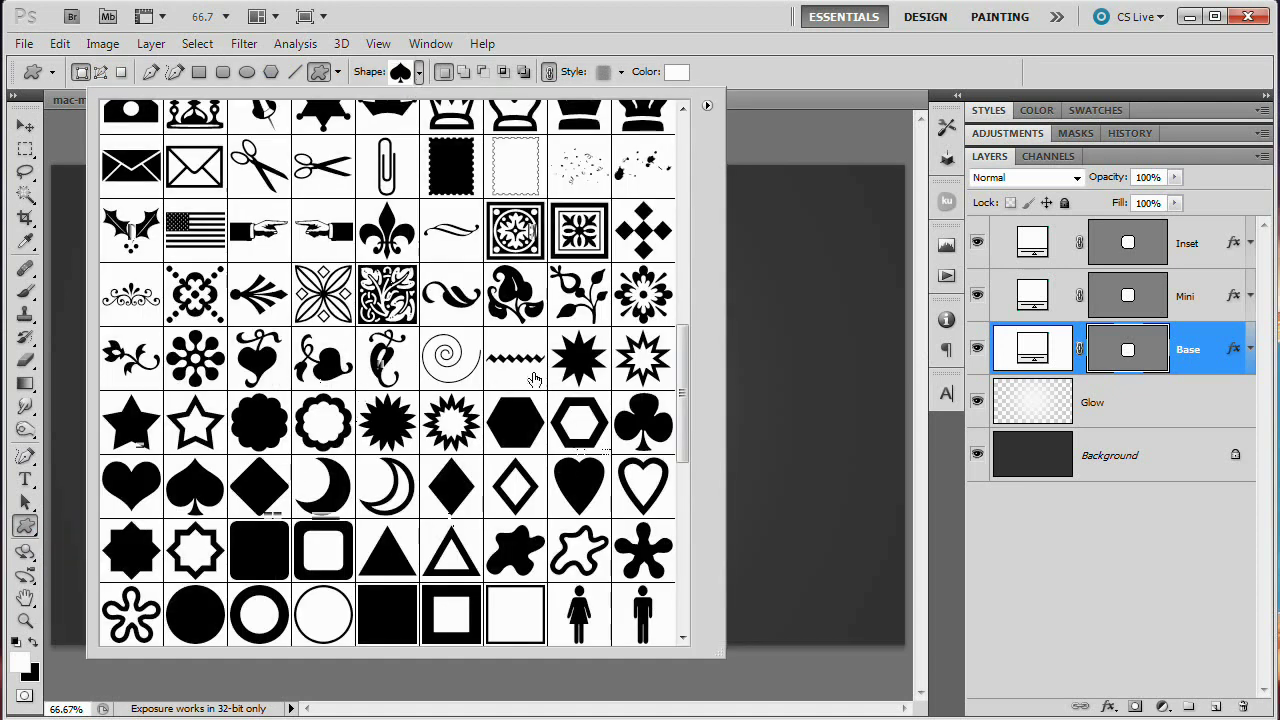
pyautogui.click(494, 445)
pyautogui.scroll(-3, 488, 448)
pyautogui.scroll(-8, 480, 450)
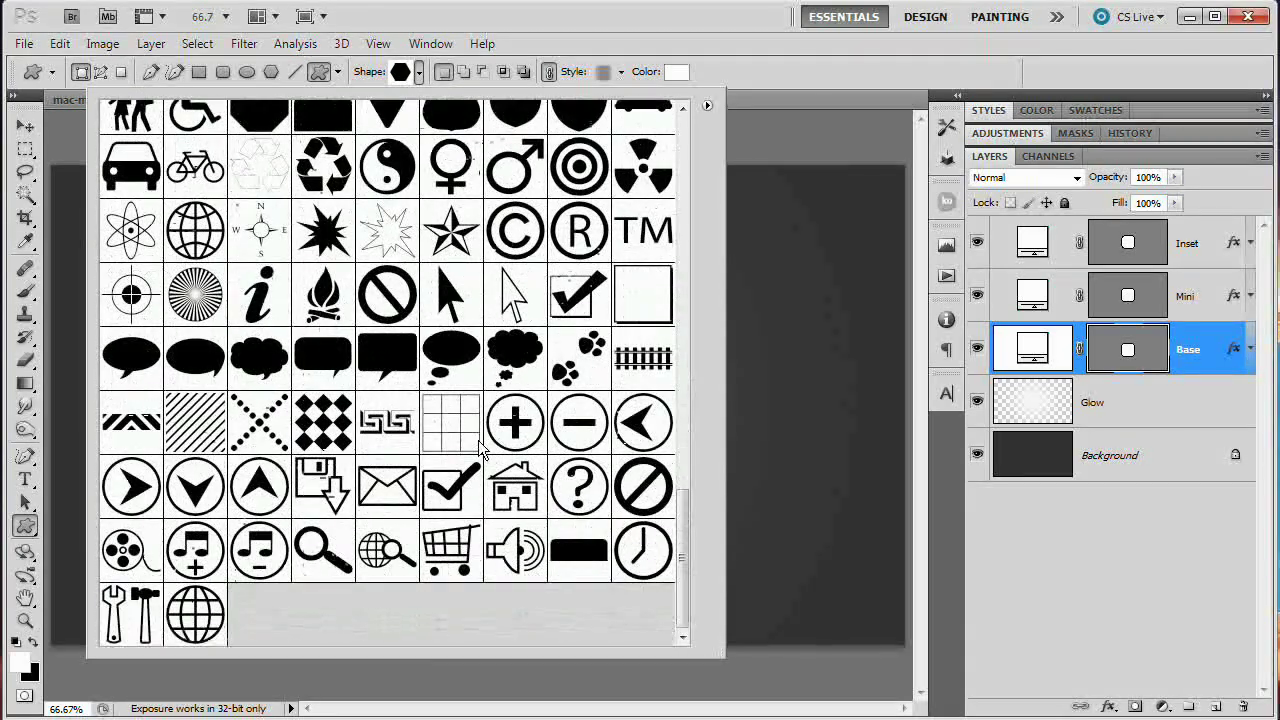
pyautogui.scroll(10, 478, 446)
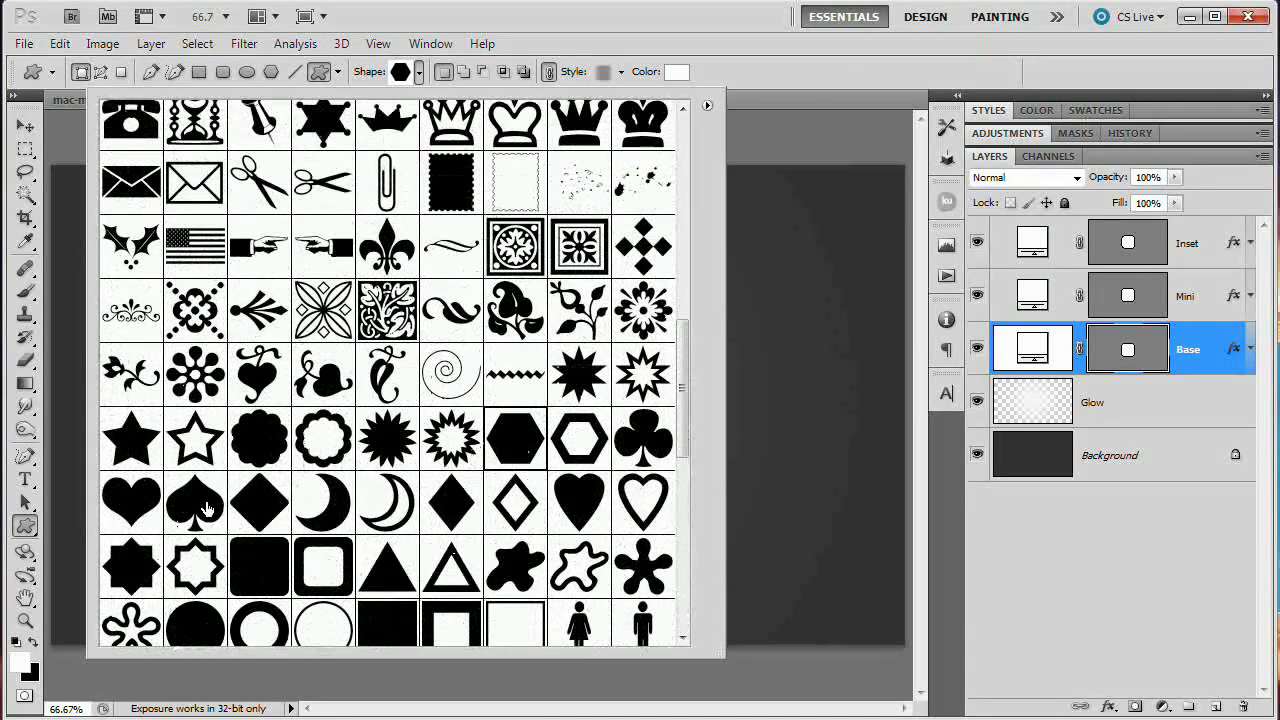
pyautogui.click(204, 510)
pyautogui.click(868, 126)
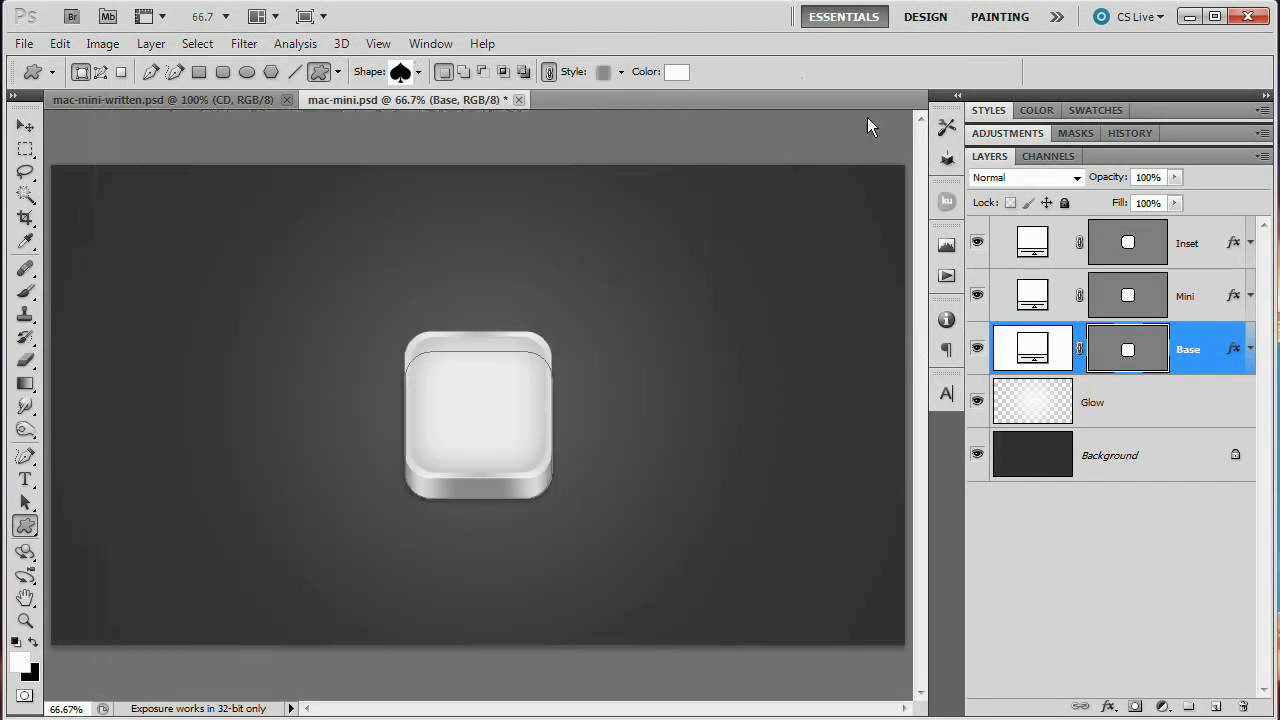
# - Draw a small spade near the centre of the Mac mini's top, on a new shape layer above Inset
pyautogui.click(1212, 243)
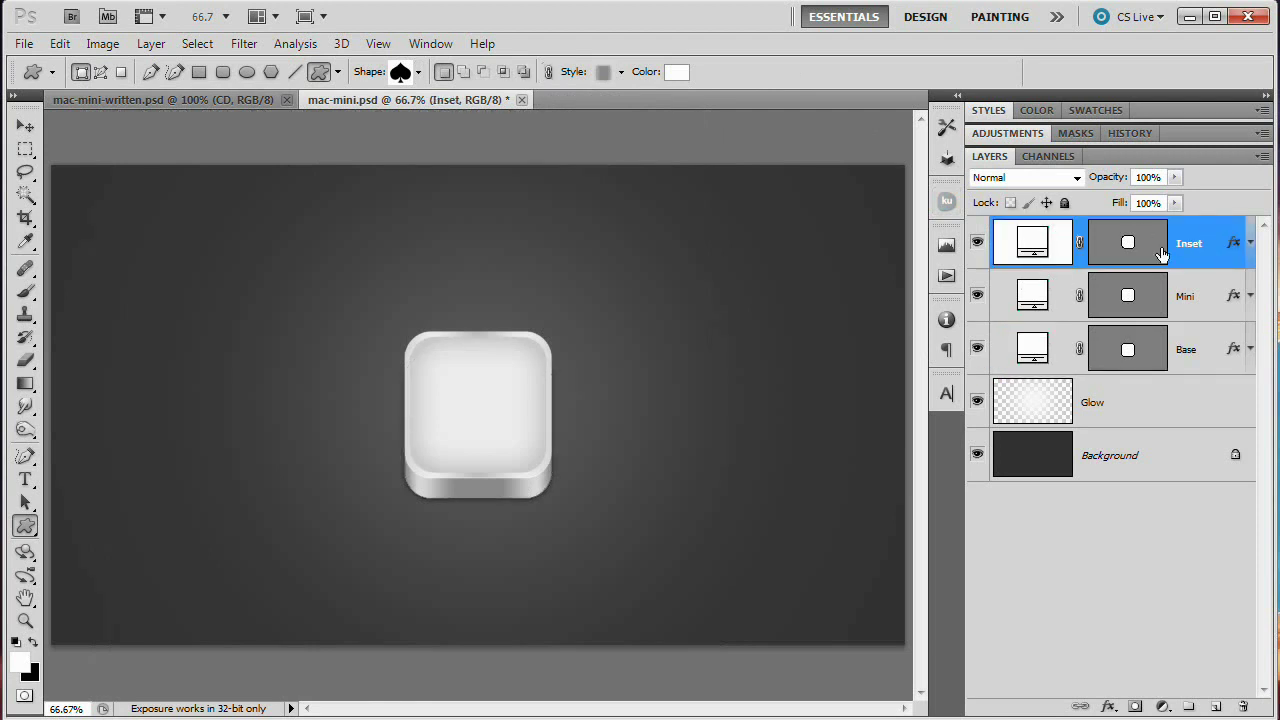
pyautogui.click(1160, 258)
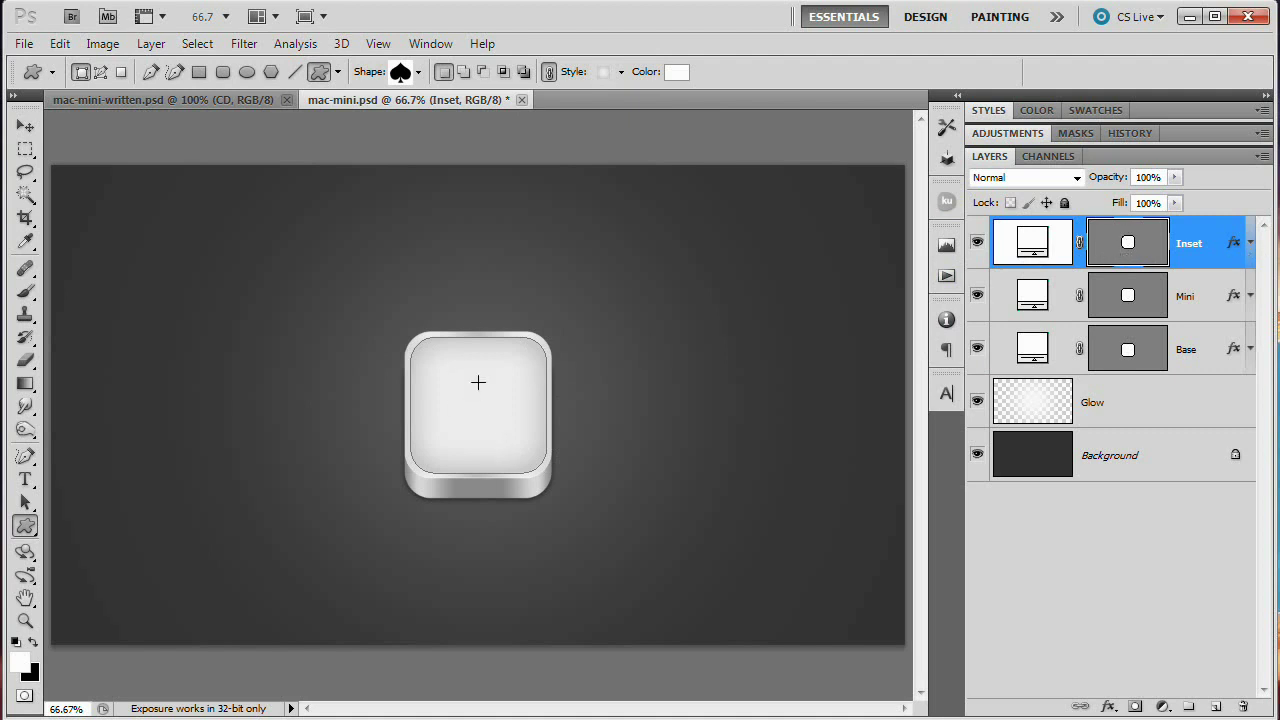
pyautogui.press('Return')
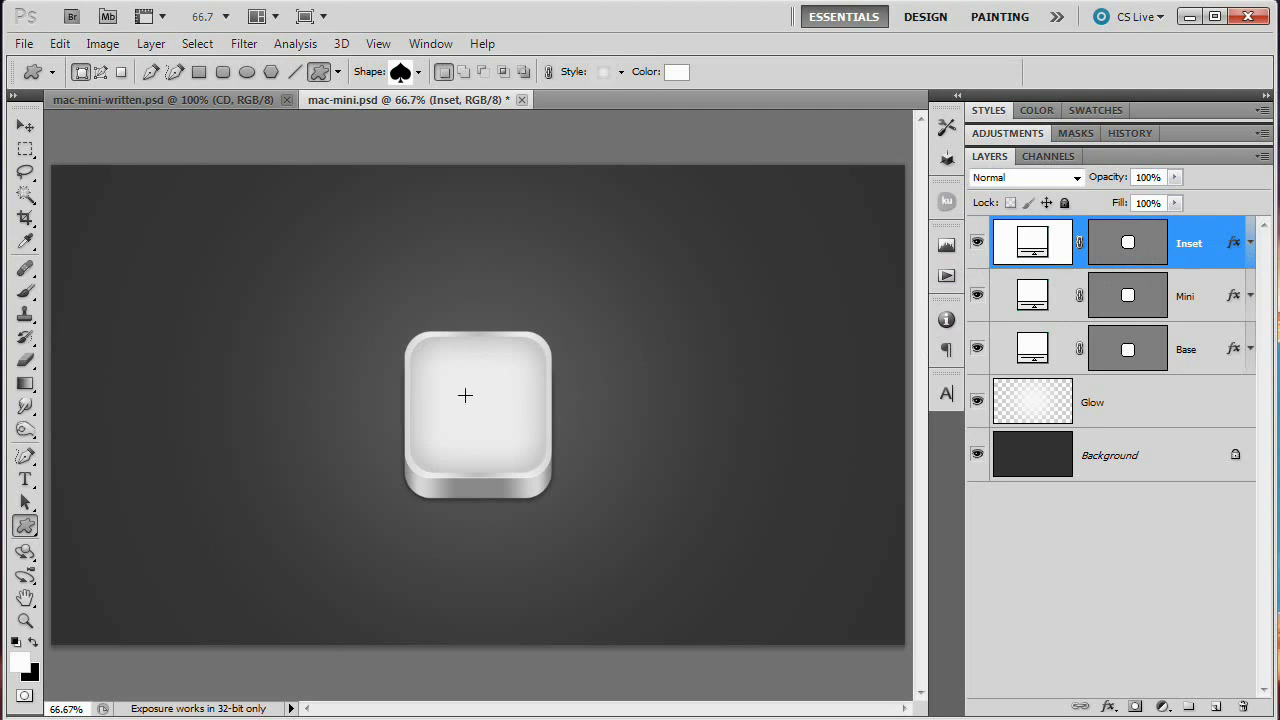
pyautogui.moveTo(482, 409); pyautogui.dragTo(491, 418)
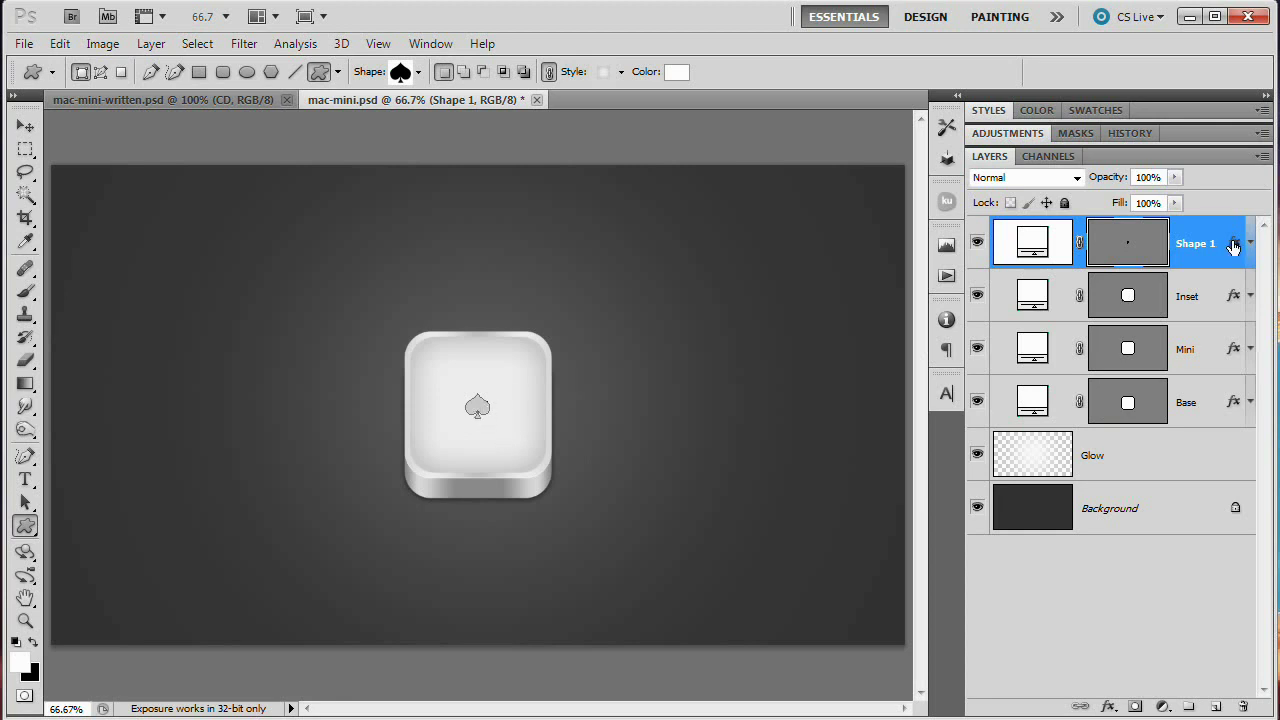
# - Remove the inherited layer style from the spade shape
pyautogui.click(621, 72)
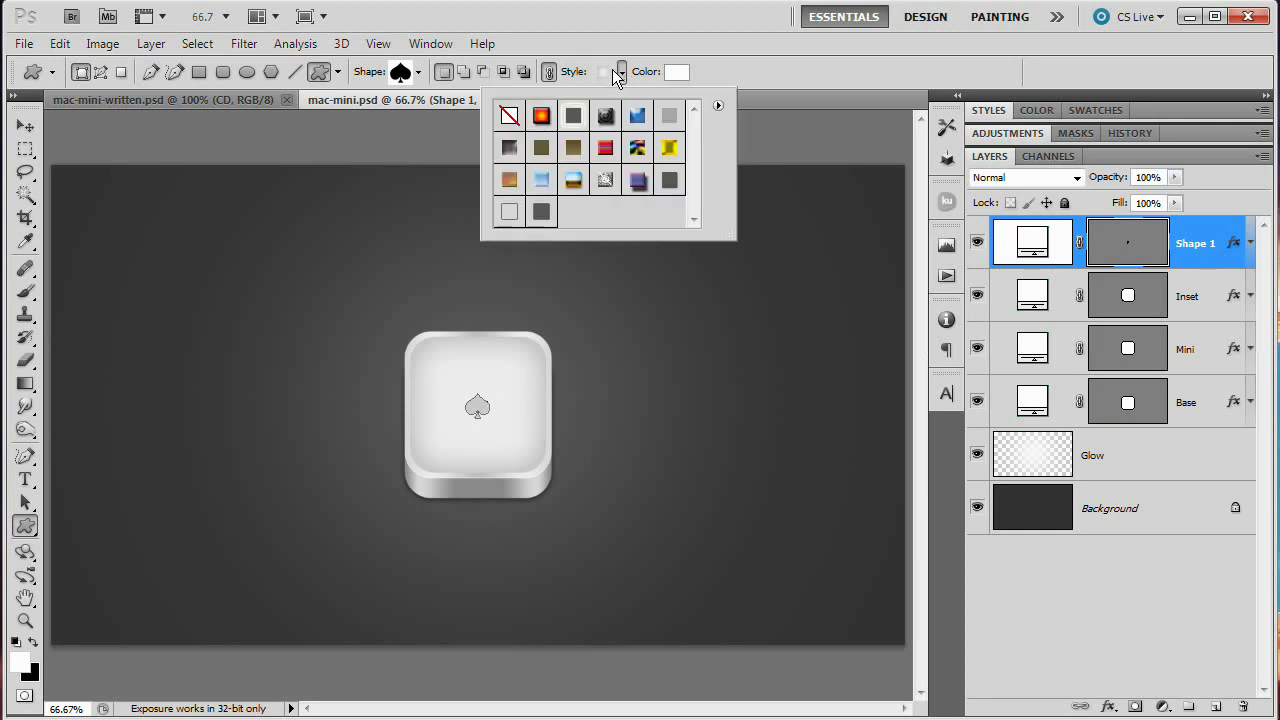
pyautogui.click(508, 117)
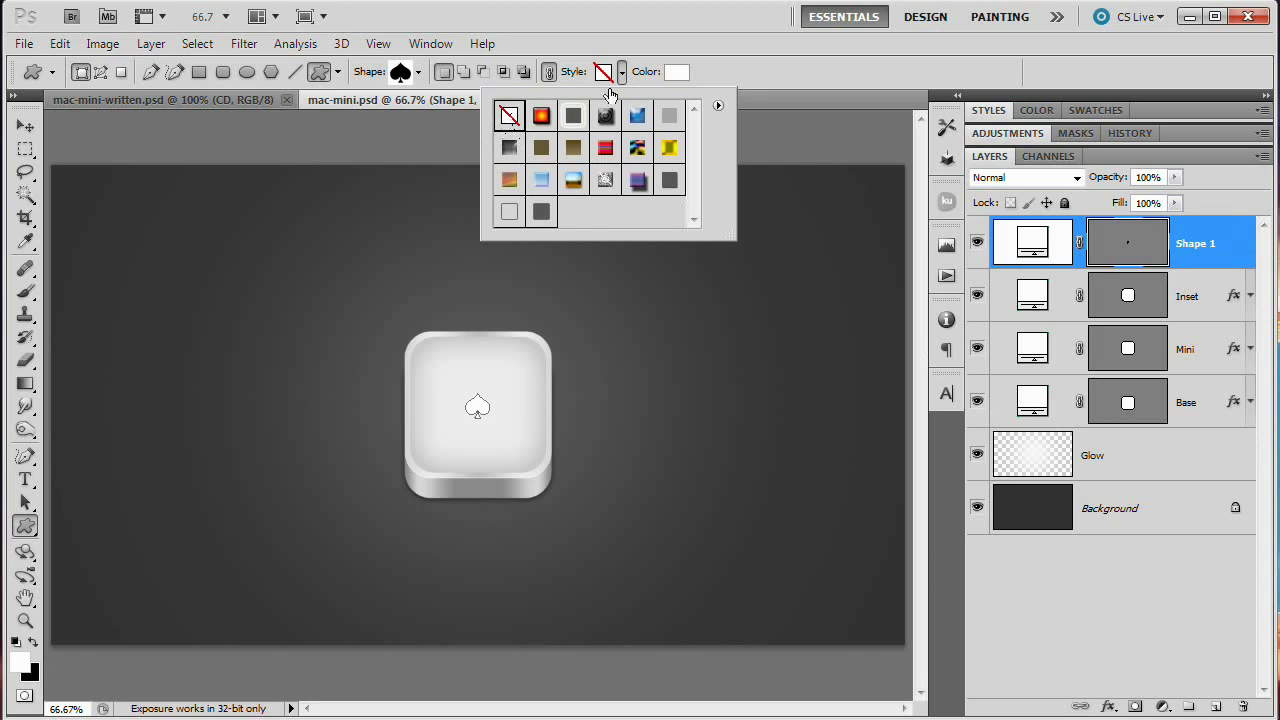
pyautogui.press('Return')
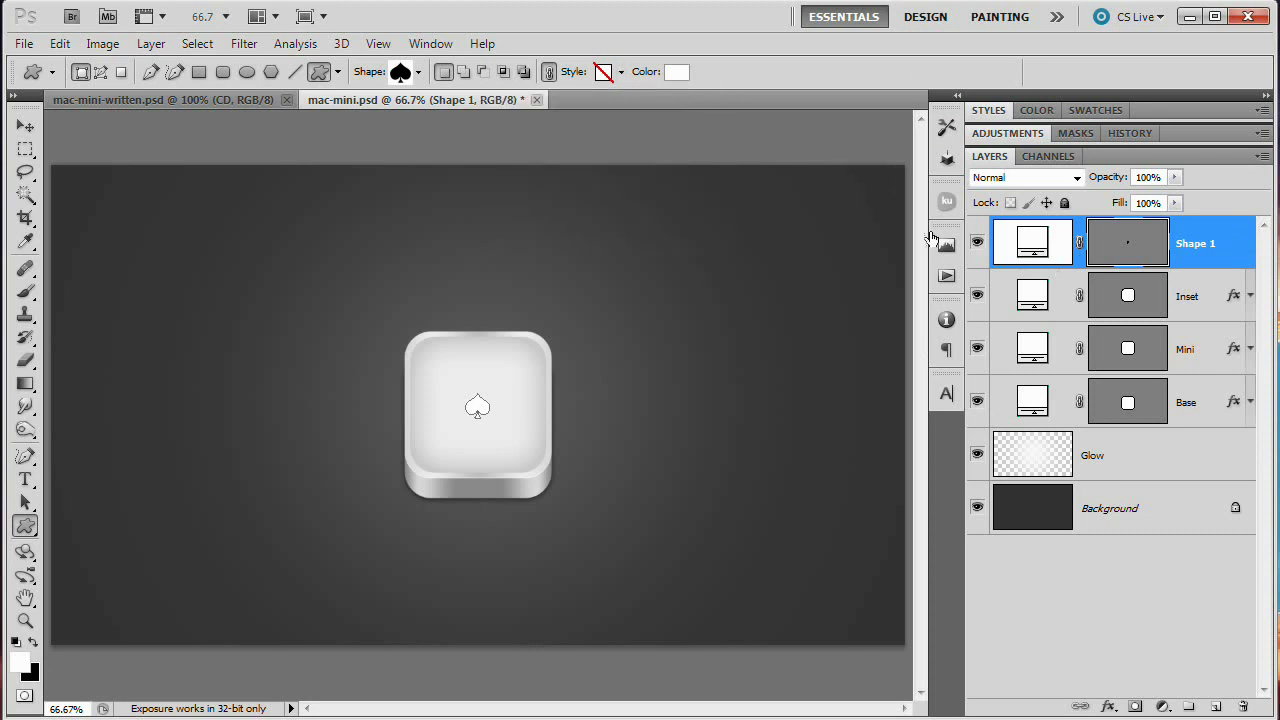
# - Fill the spade shape with black (#000000) and lower its layer opacity to 20%
pyautogui.doubleClick(1033, 248)
pyautogui.moveTo(695, 270); pyautogui.dragTo(740, 443)
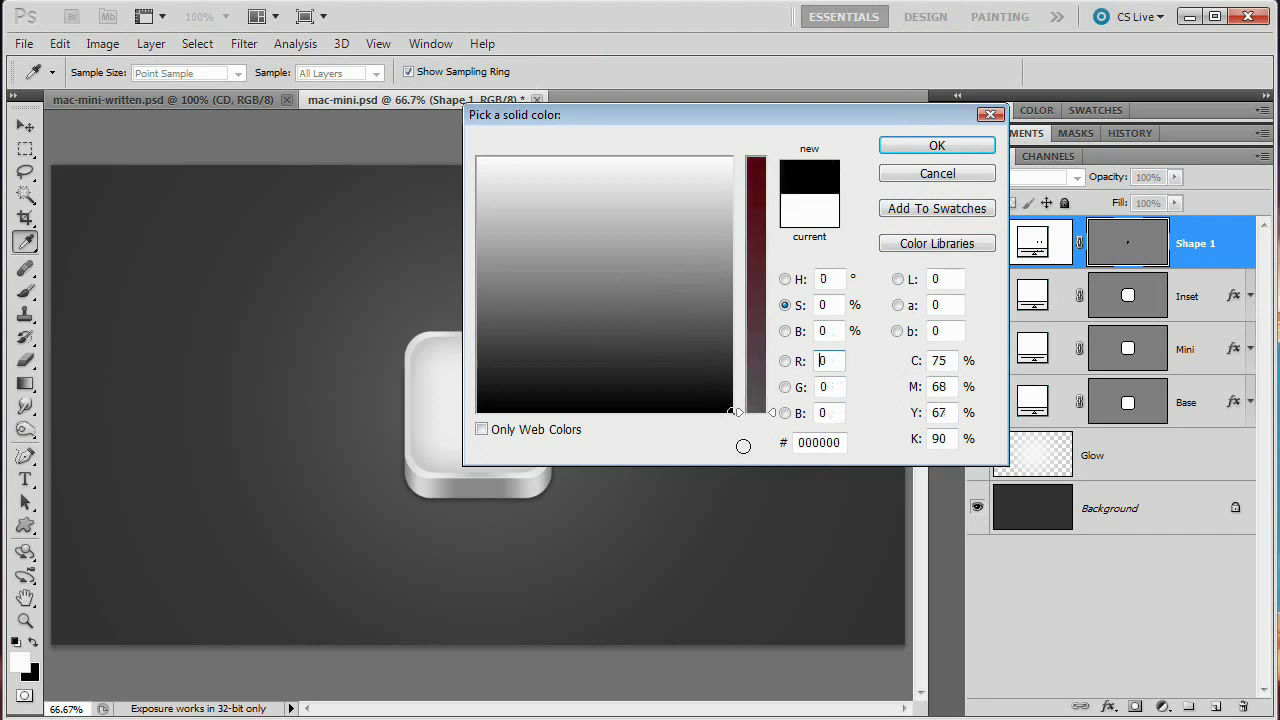
pyautogui.click(940, 145)
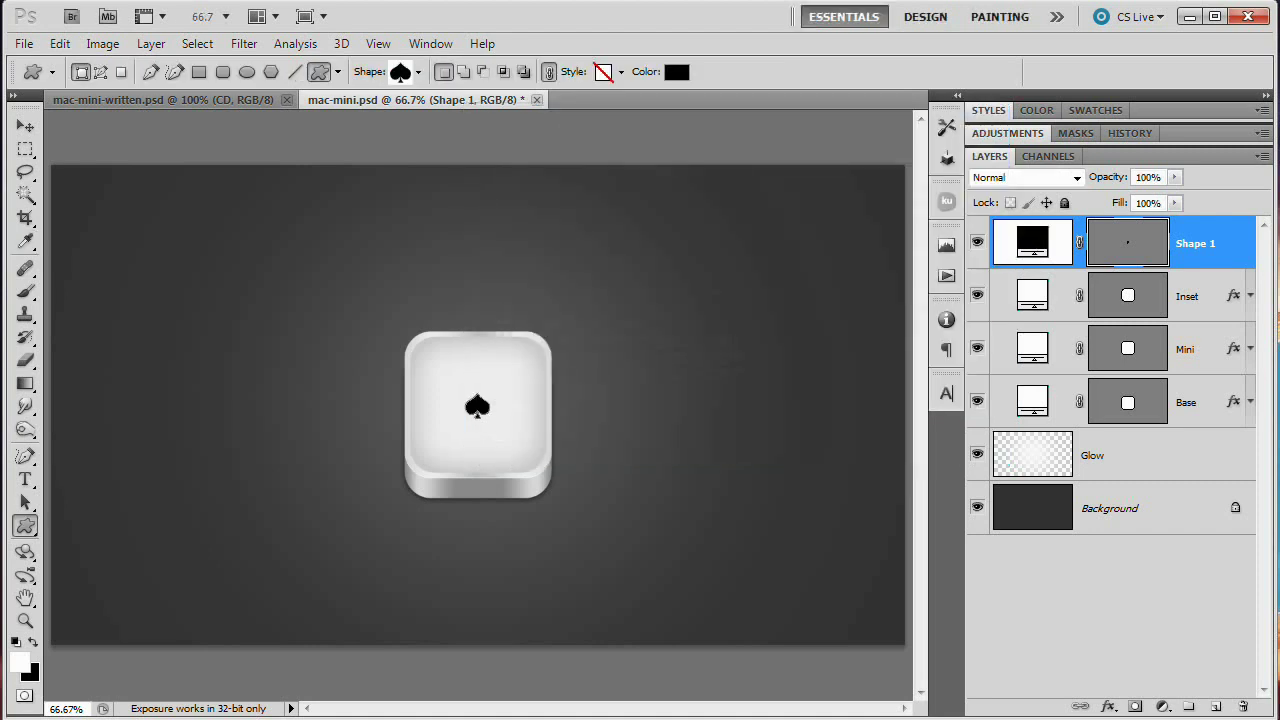
pyautogui.moveTo(1121, 175); pyautogui.dragTo(1040, 180)
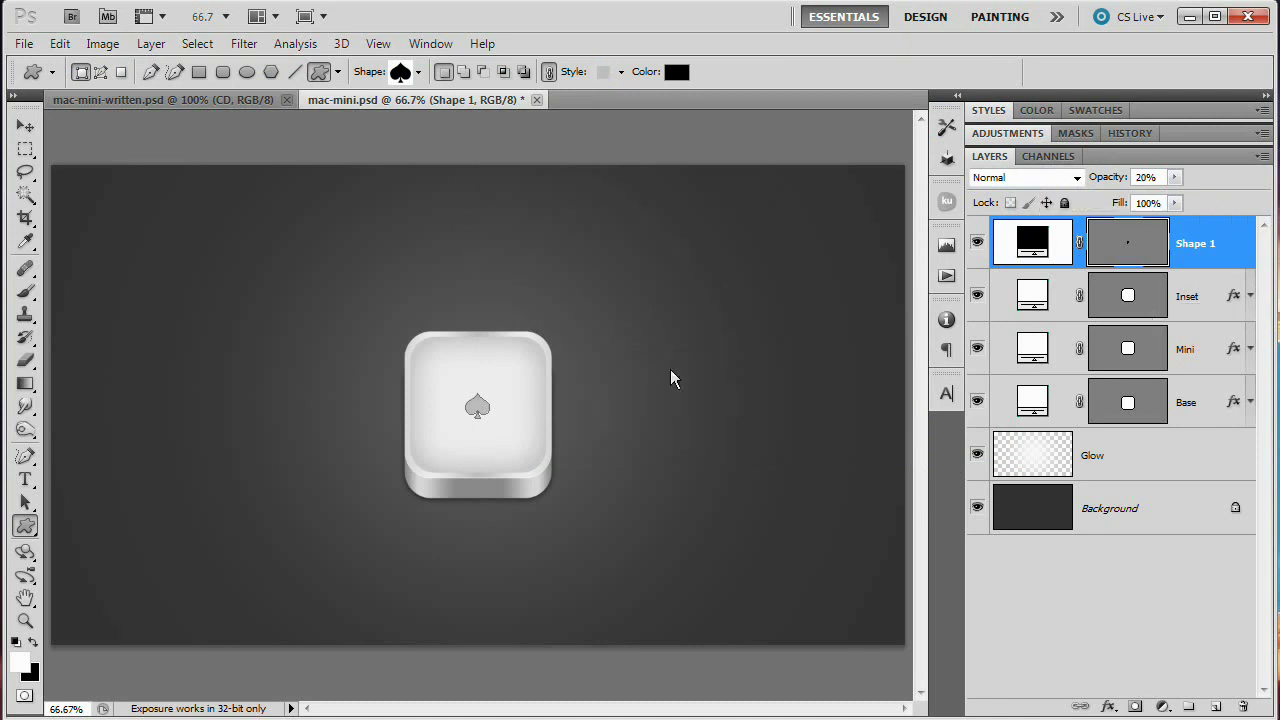
# - Centre the spade vertically on the Inset shape's outline using the Move tool's alignment, and clear the selection
pyautogui.click(25, 125)
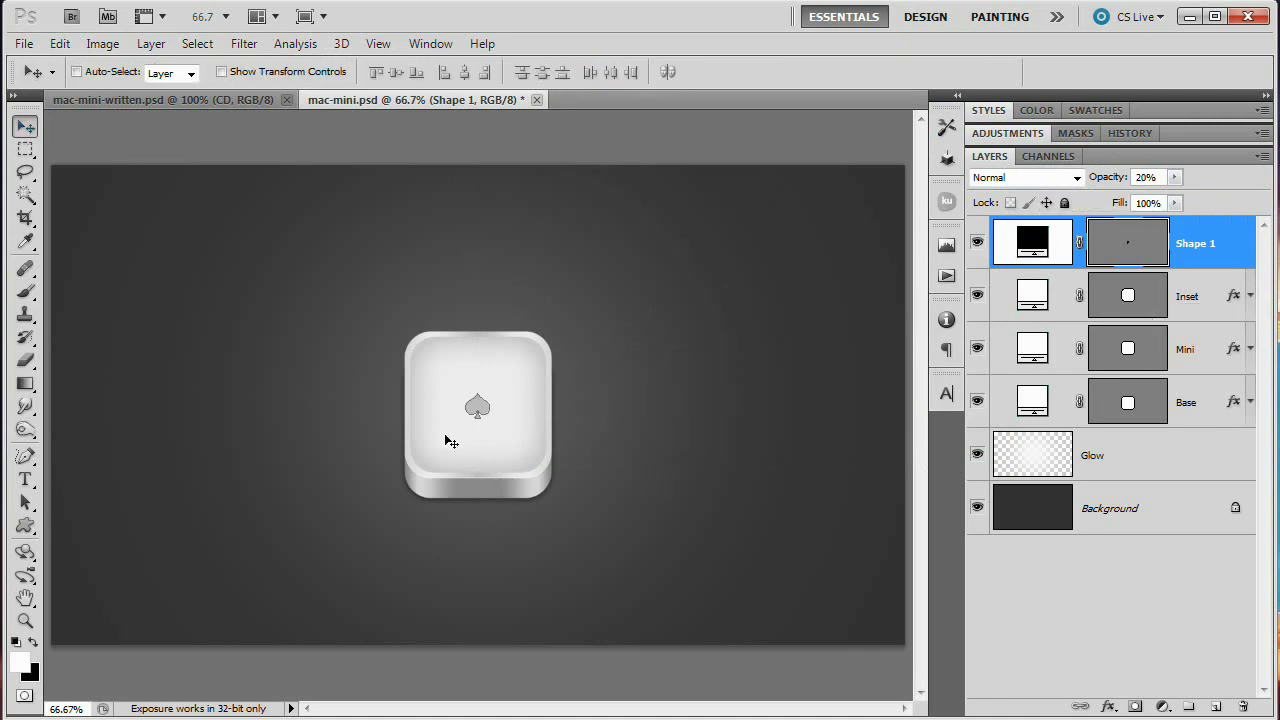
pyautogui.keyDown('ctrl'); pyautogui.click(1129, 300); pyautogui.keyUp('ctrl')
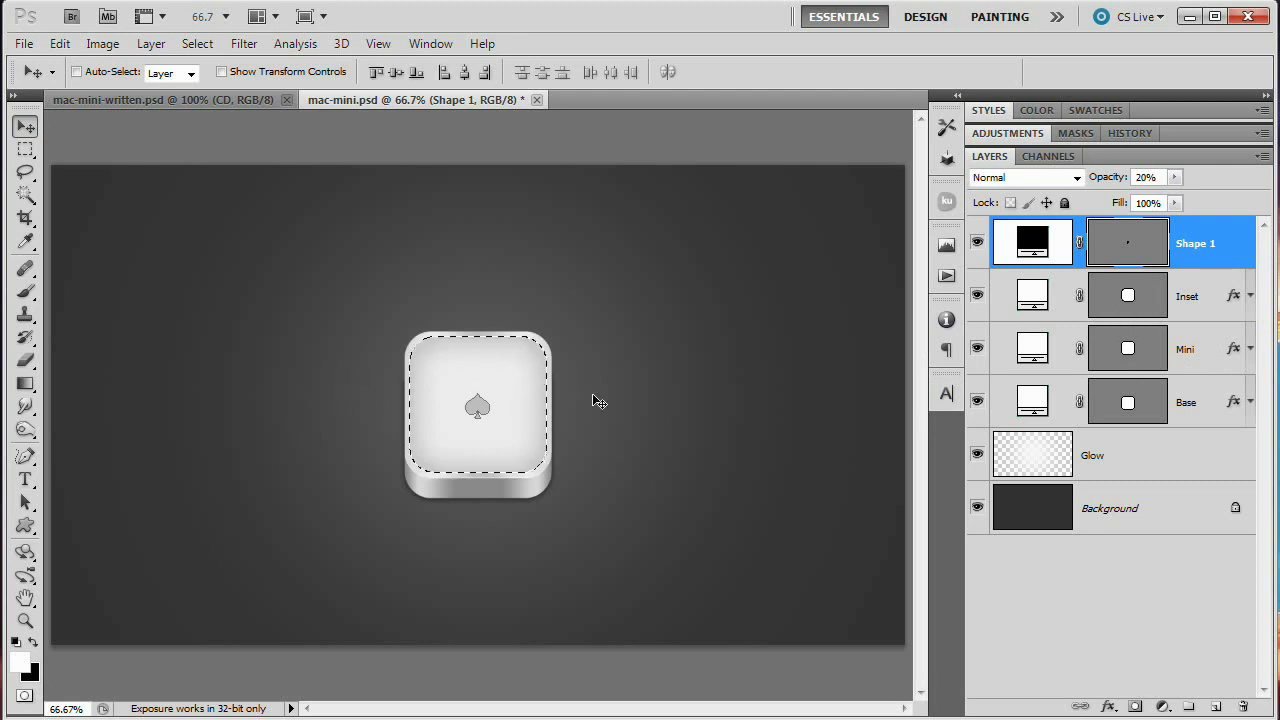
pyautogui.click(396, 72)
pyautogui.hotkey('ctrl', 'd')
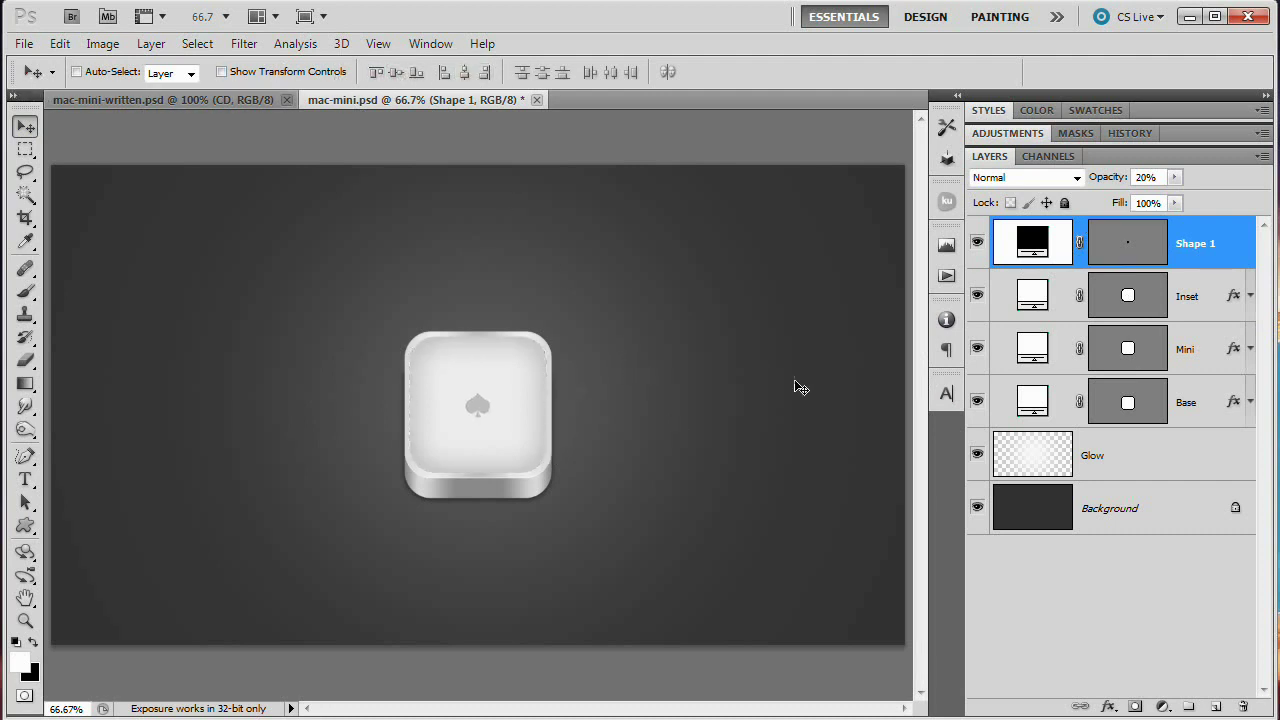
# - Draw a thin horizontal rounded-rectangle slot across the front of the Mac mini's base, with a 40 px radius and no style
pyautogui.click(22, 527)
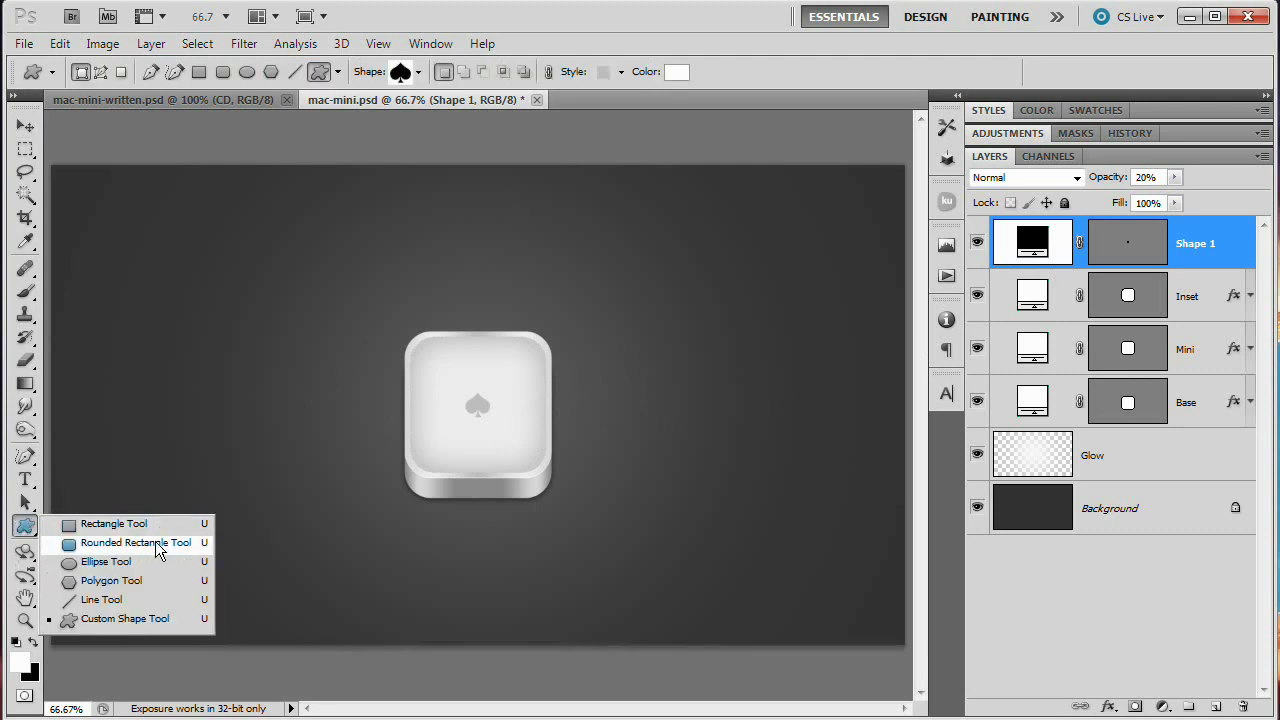
pyautogui.click(160, 541)
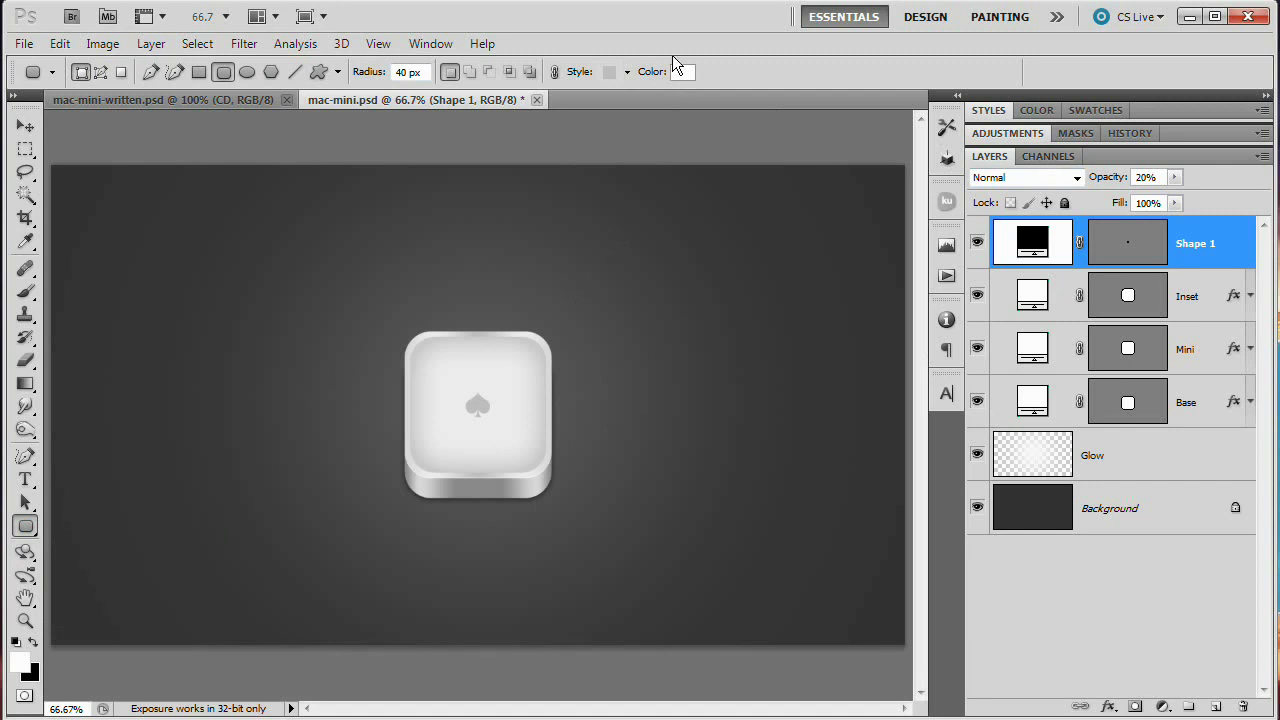
pyautogui.click(627, 72)
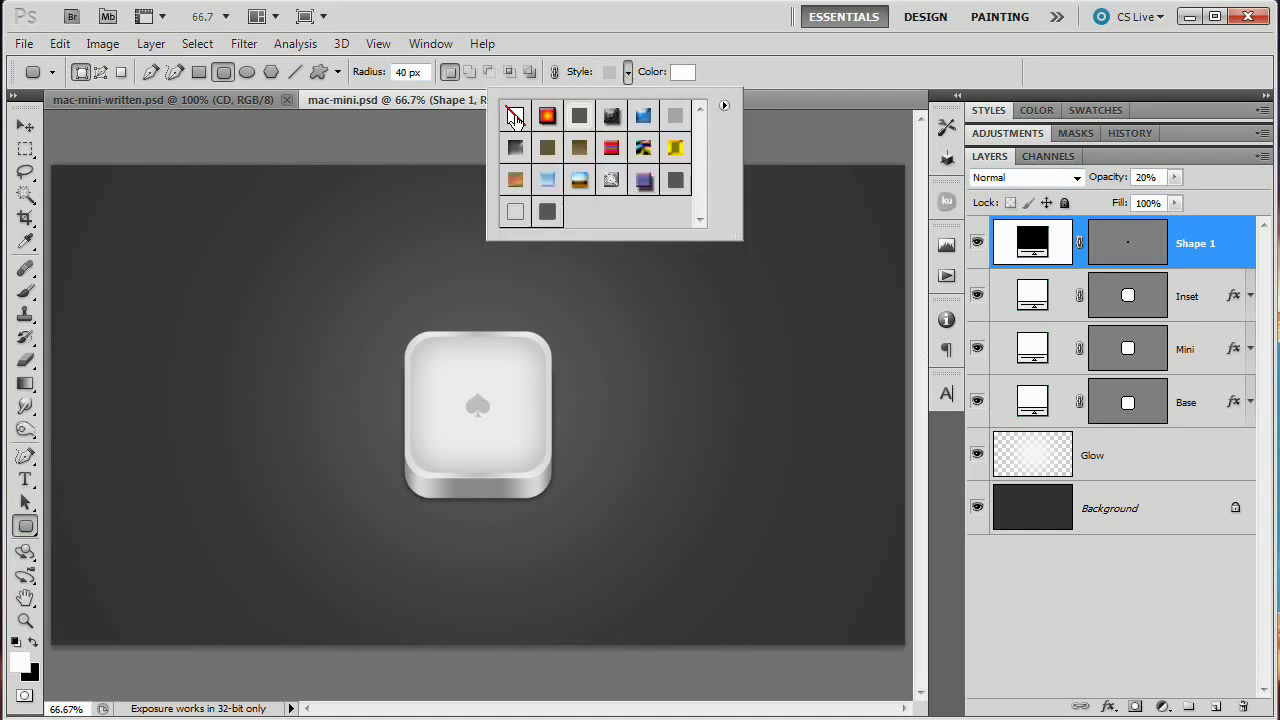
pyautogui.click(514, 117)
pyautogui.click(627, 72)
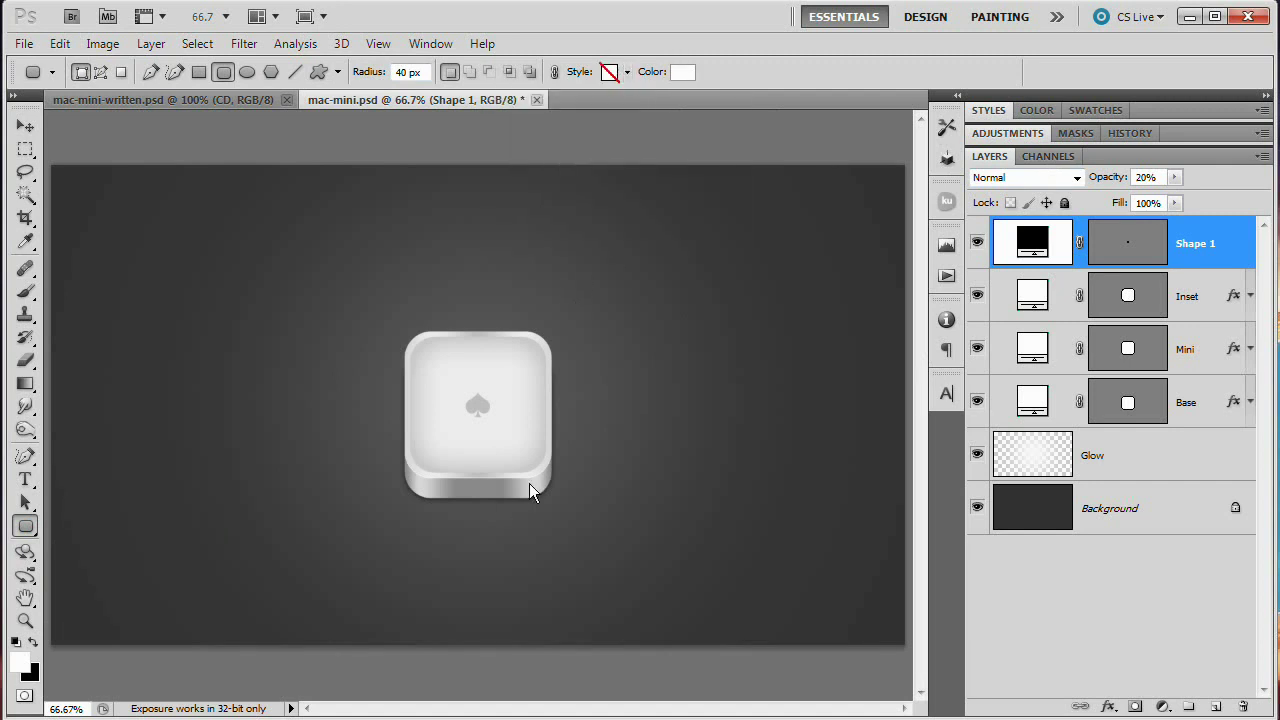
pyautogui.moveTo(514, 487); pyautogui.dragTo(527, 490)
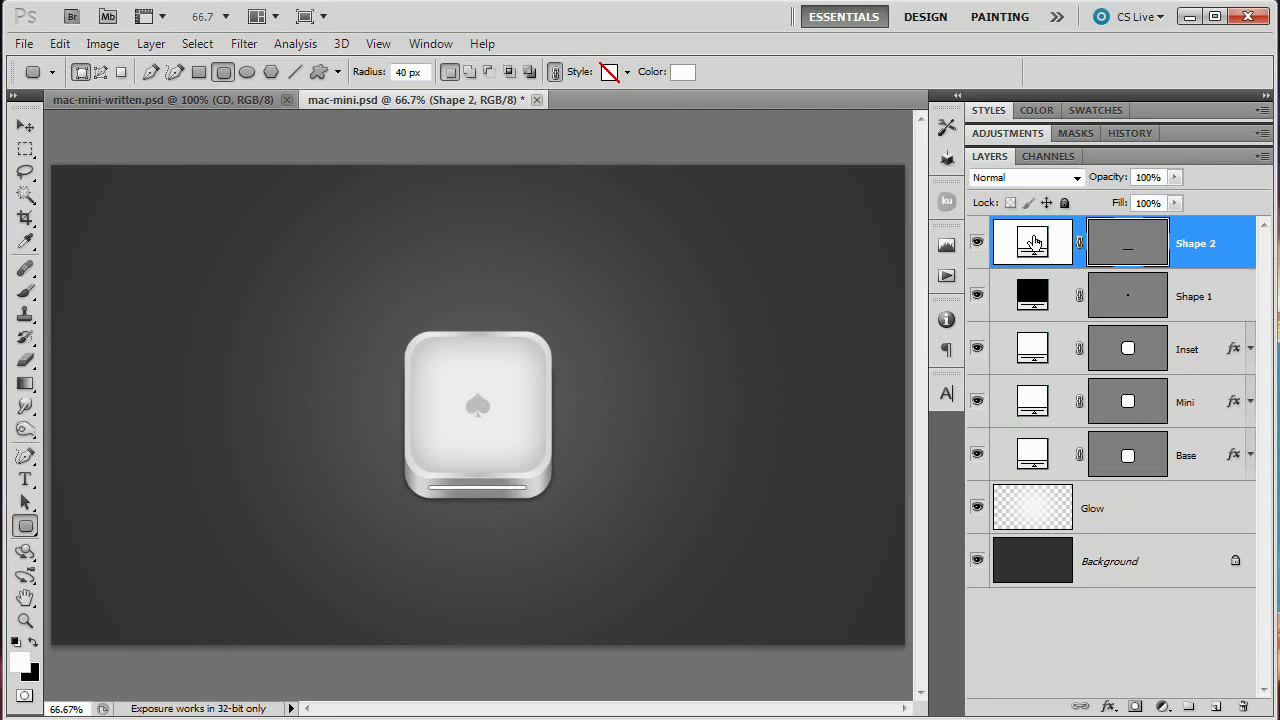
# - Fill the disc slot shape with black (#000000)
pyautogui.doubleClick(1034, 241)
pyautogui.moveTo(693, 378); pyautogui.dragTo(738, 413)
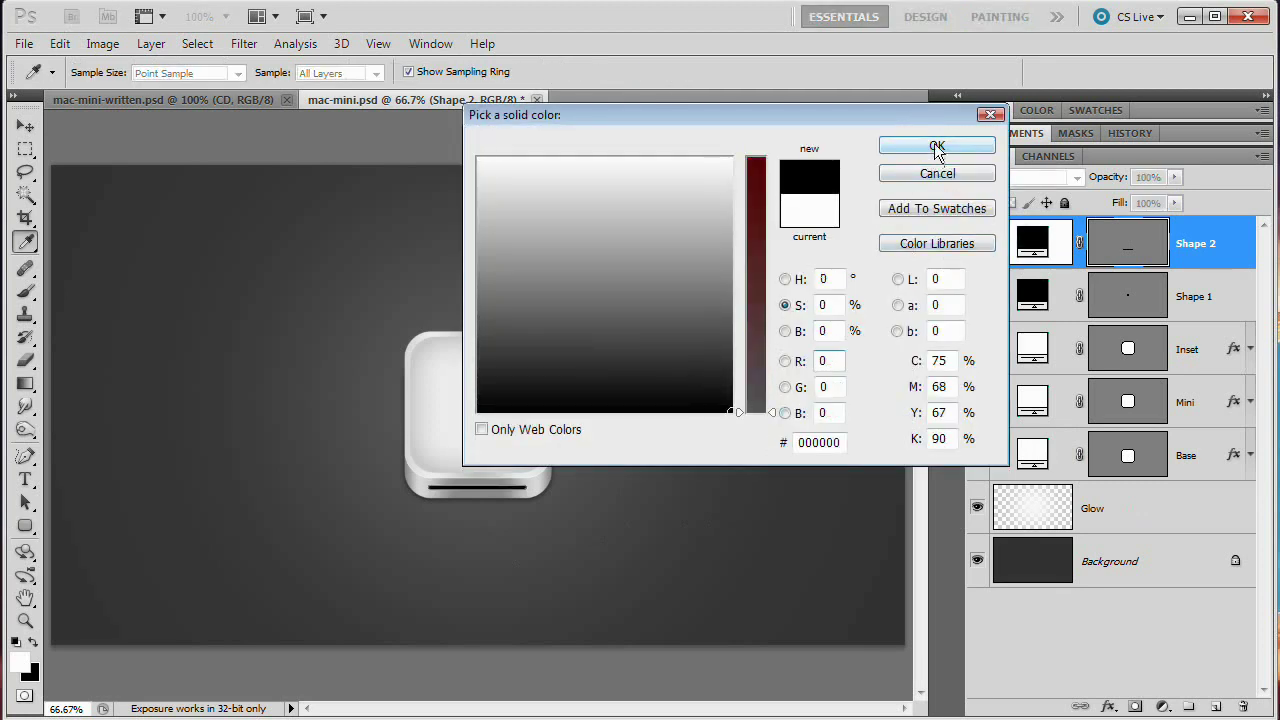
pyautogui.click(936, 148)
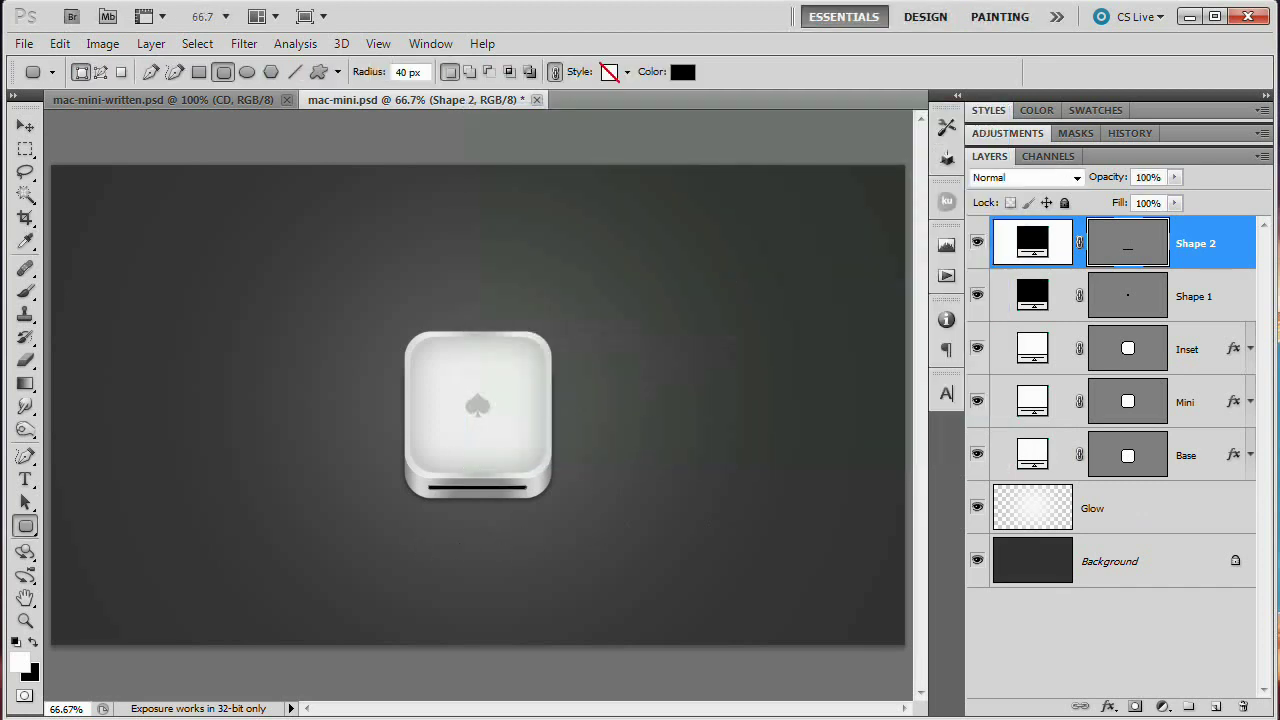
# - Centre the black slot horizontally on the Base shape's outline and clear the selection
pyautogui.keyDown('ctrl'); pyautogui.click(1130, 456); pyautogui.keyUp('ctrl')
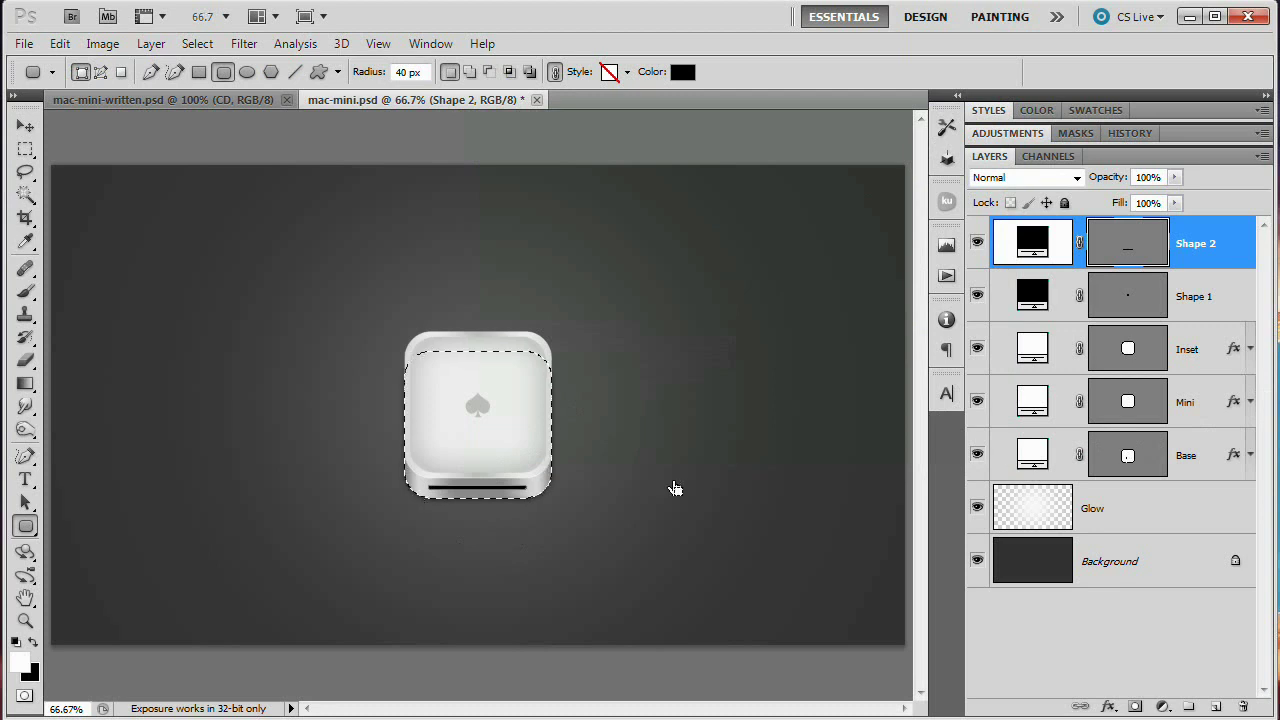
pyautogui.press('v')
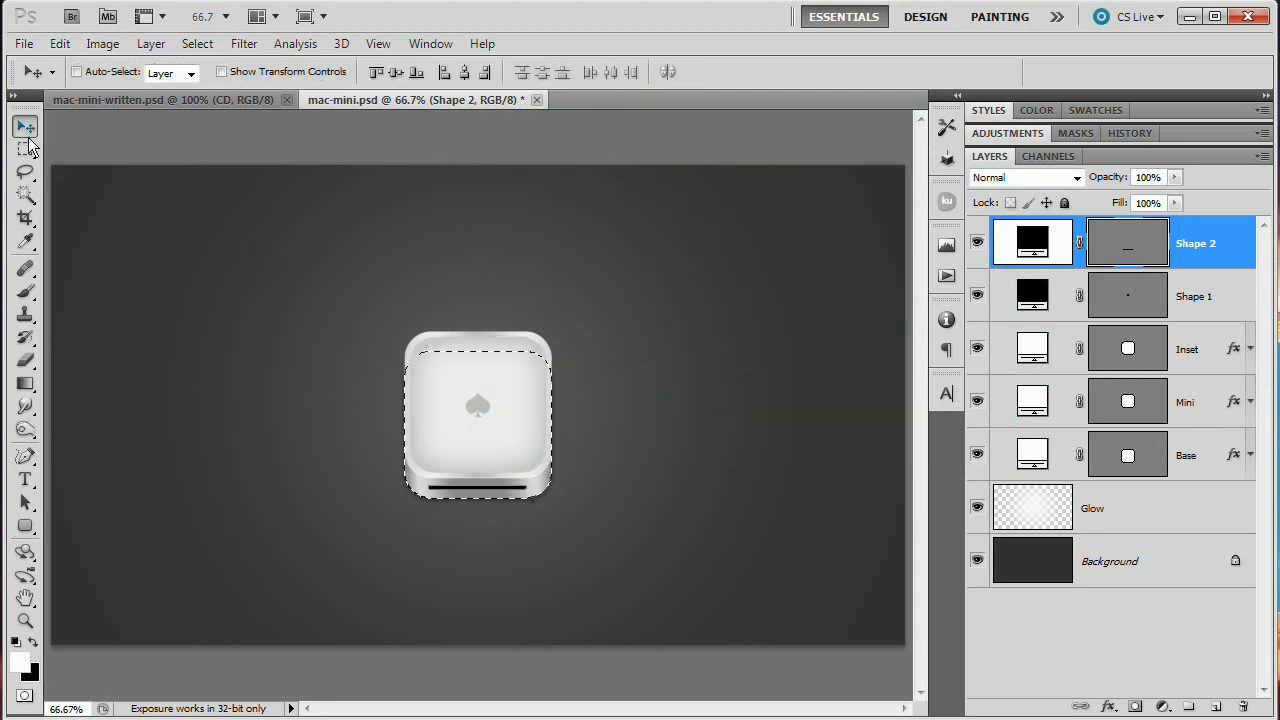
pyautogui.click(466, 75)
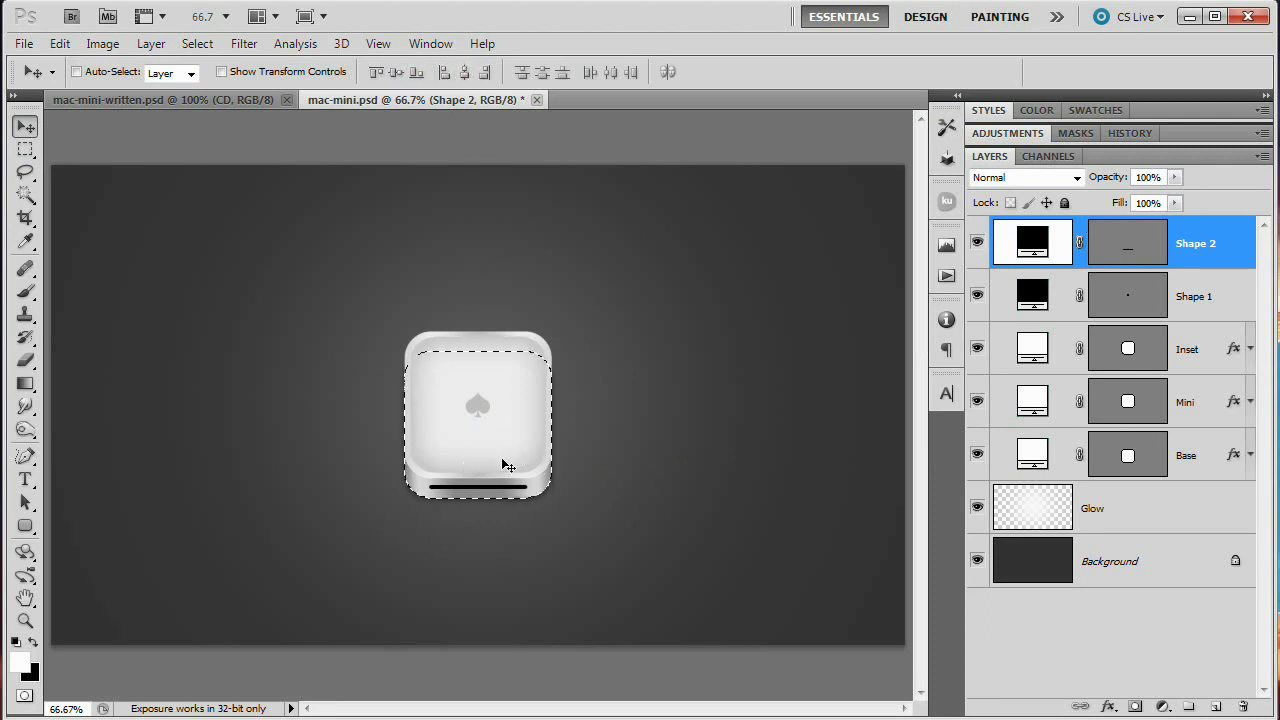
pyautogui.hotkey('ctrl', 'd')
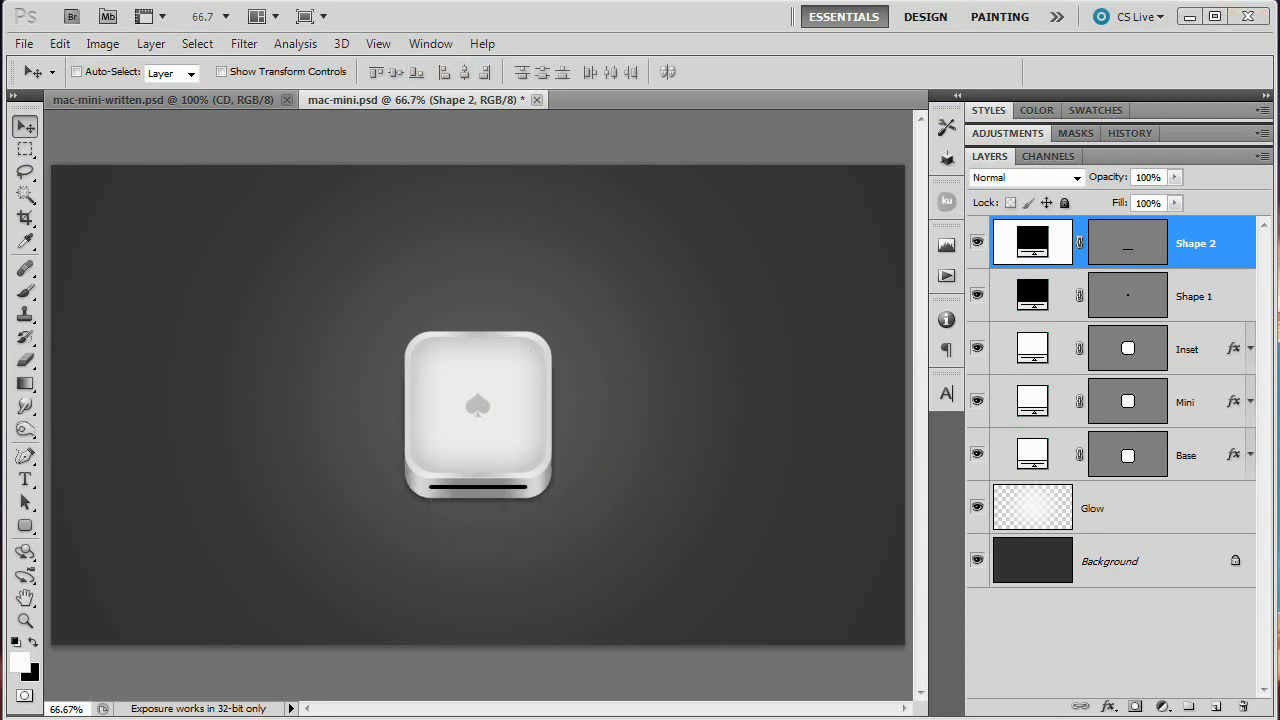
# - Draw a small white rounded rectangle with a 4 px radius over the Mac mini's back edge, right of centre, and name its layer Plug
pyautogui.click(25, 527)
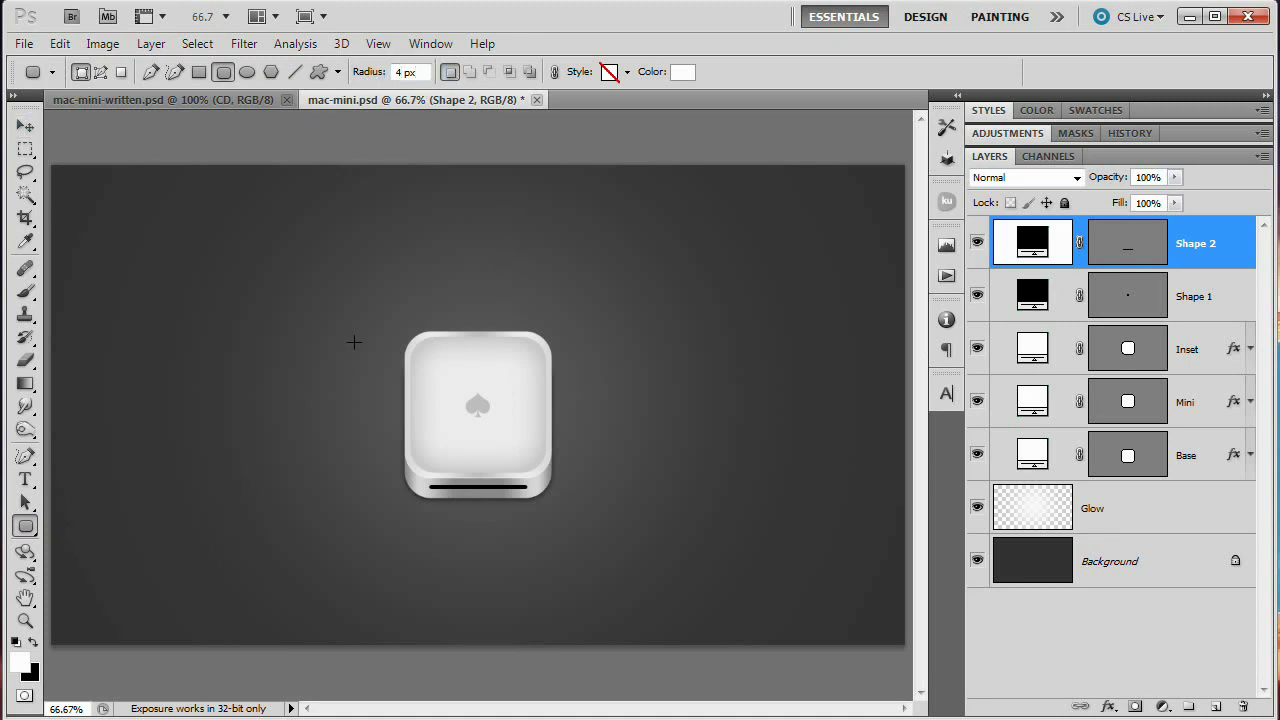
pyautogui.hotkey('ctrl', '+')
pyautogui.hotkey('ctrl', '+')
pyautogui.moveTo(323, 354)
pyautogui.mouseDown()
pyautogui.moveTo(449, 386)
pyautogui.moveTo(561, 311)
pyautogui.moveTo(543, 346)
pyautogui.mouseUp()
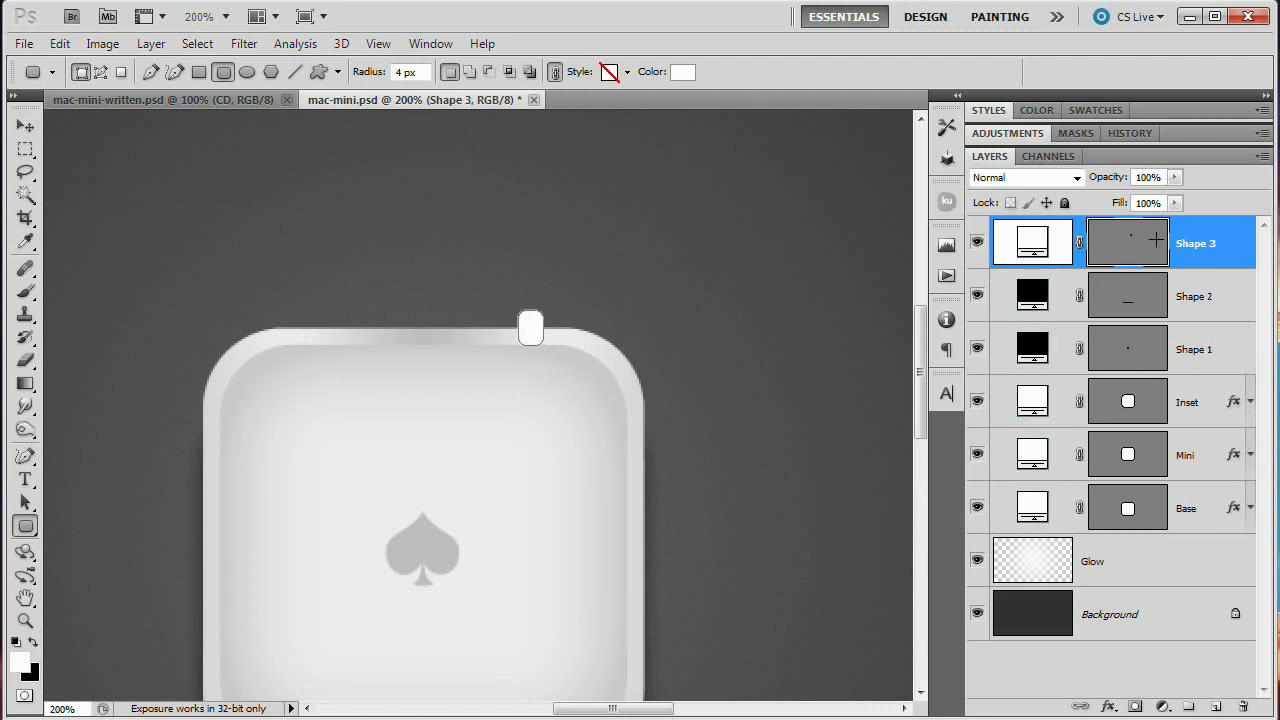
pyautogui.doubleClick(1190, 247)
pyautogui.write('Plug')
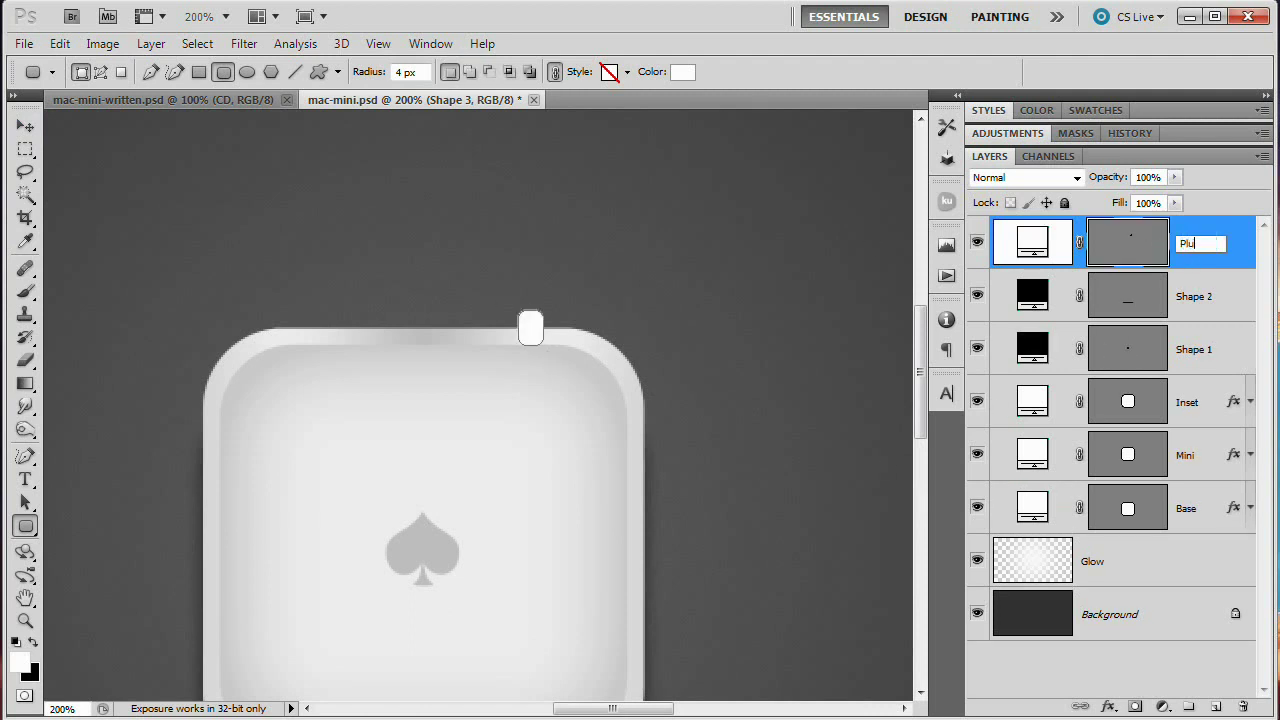
pyautogui.press('Return')
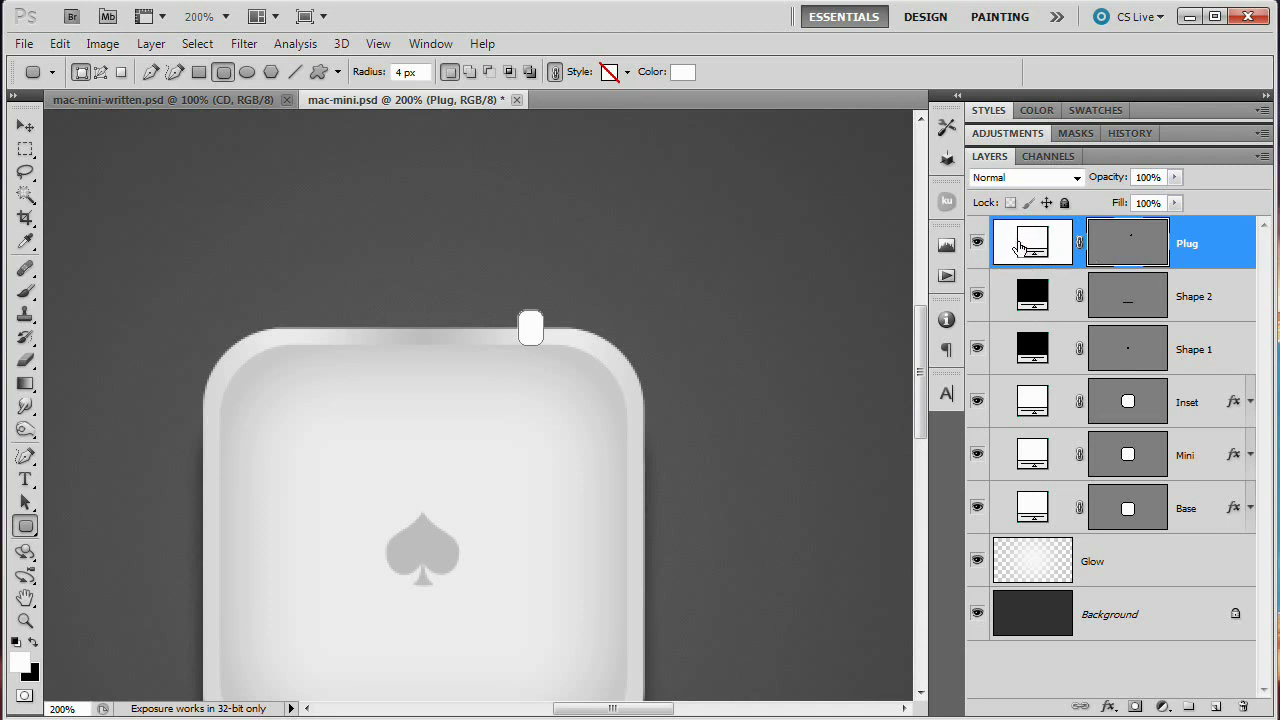
# - Give the Plug layer a Multiply drop shadow: 20% opacity, -90° angle without global light, 2 px distance and 2 px size
pyautogui.click(151, 44)
pyautogui.moveTo(242, 151)
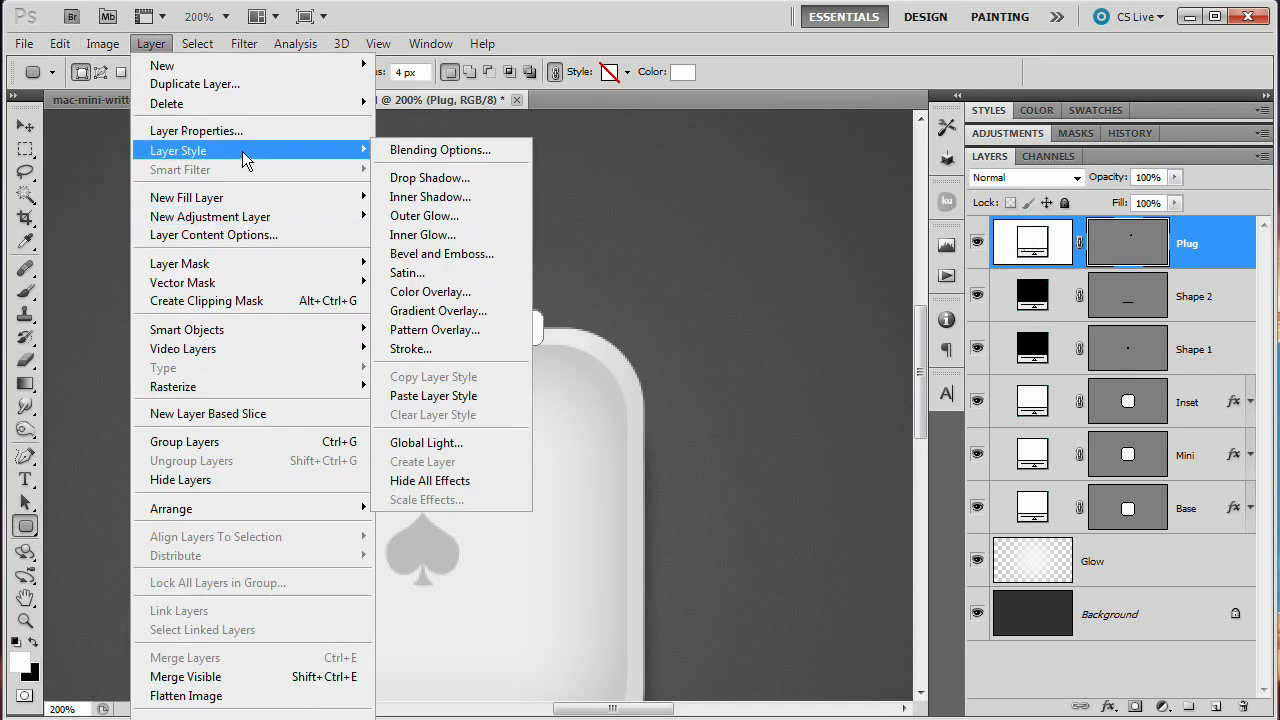
pyautogui.click(457, 182)
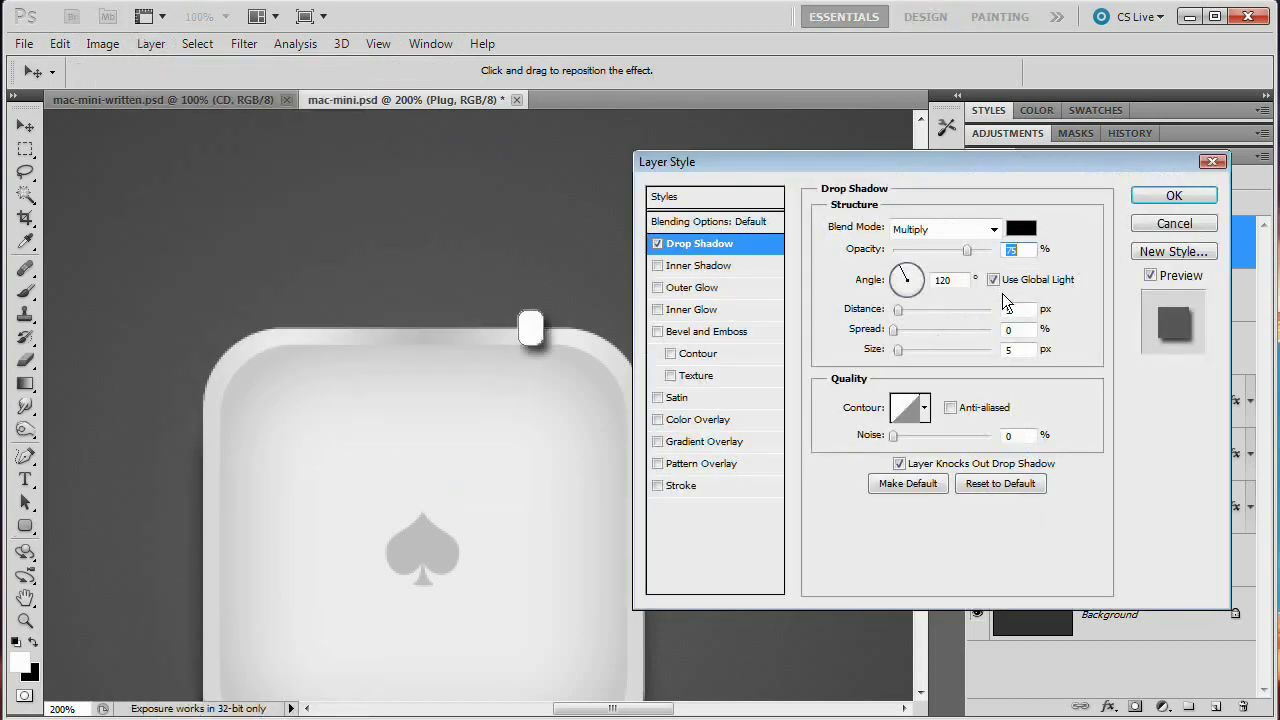
pyautogui.moveTo(953, 170); pyautogui.dragTo(977, 213)
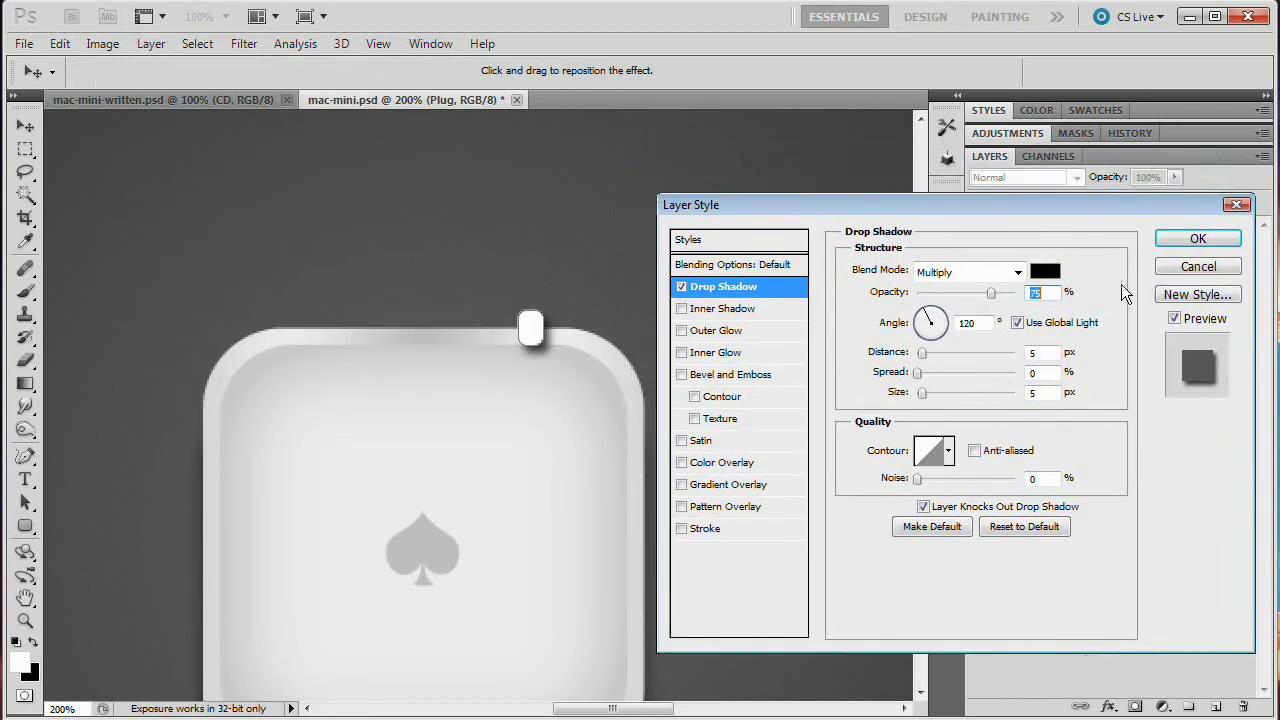
pyautogui.write('20')
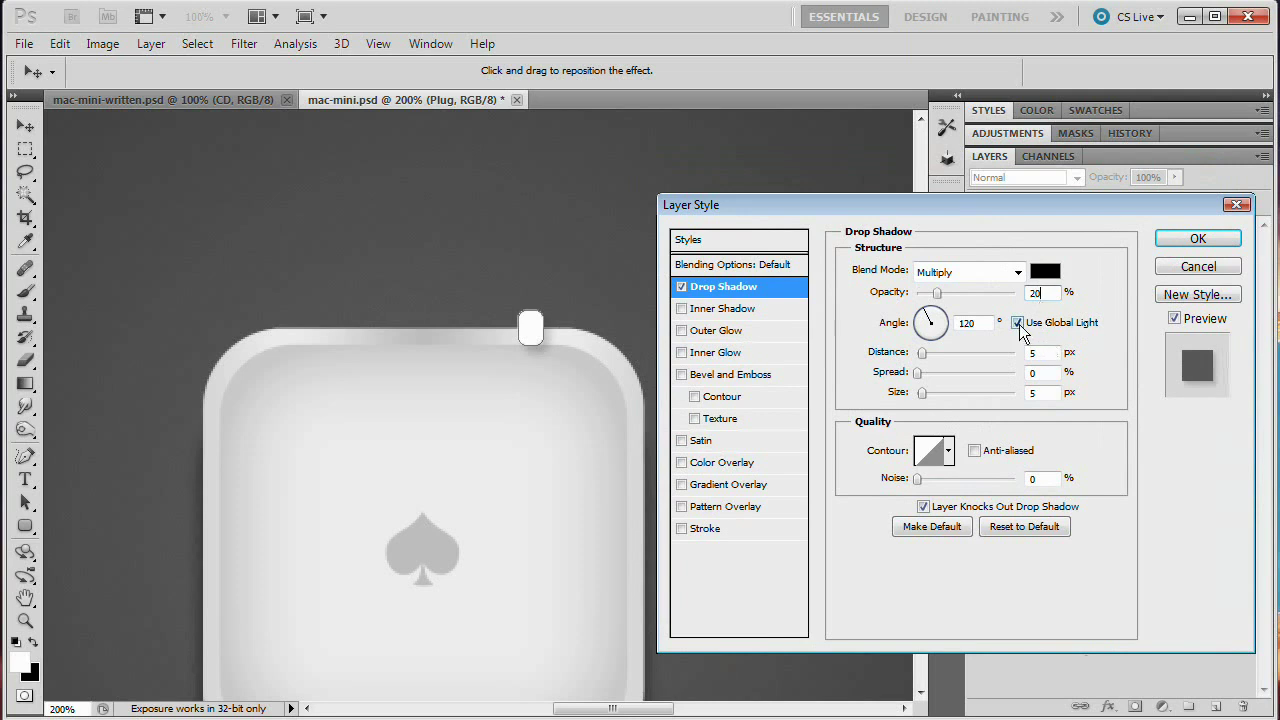
pyautogui.click(1017, 323)
pyautogui.doubleClick(966, 323)
pyautogui.write('-90')
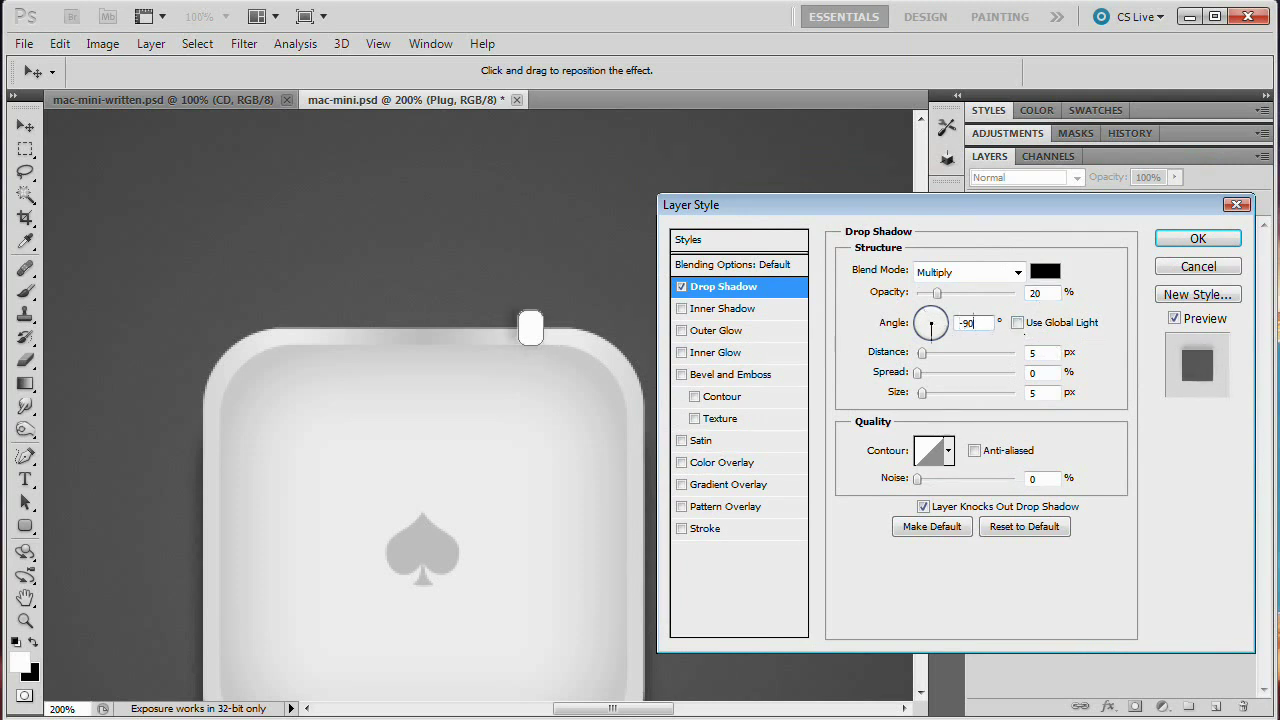
pyautogui.doubleClick(1040, 353)
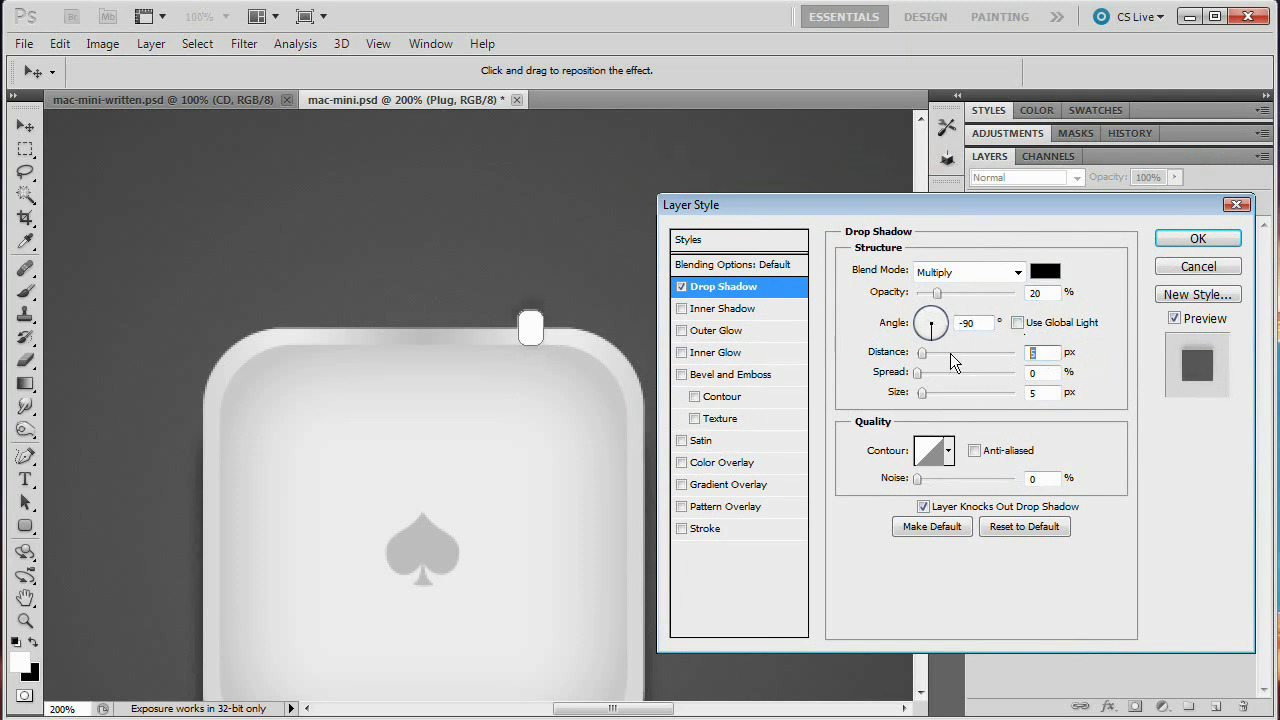
pyautogui.write('2')
pyautogui.press('Tab')
pyautogui.write('2')
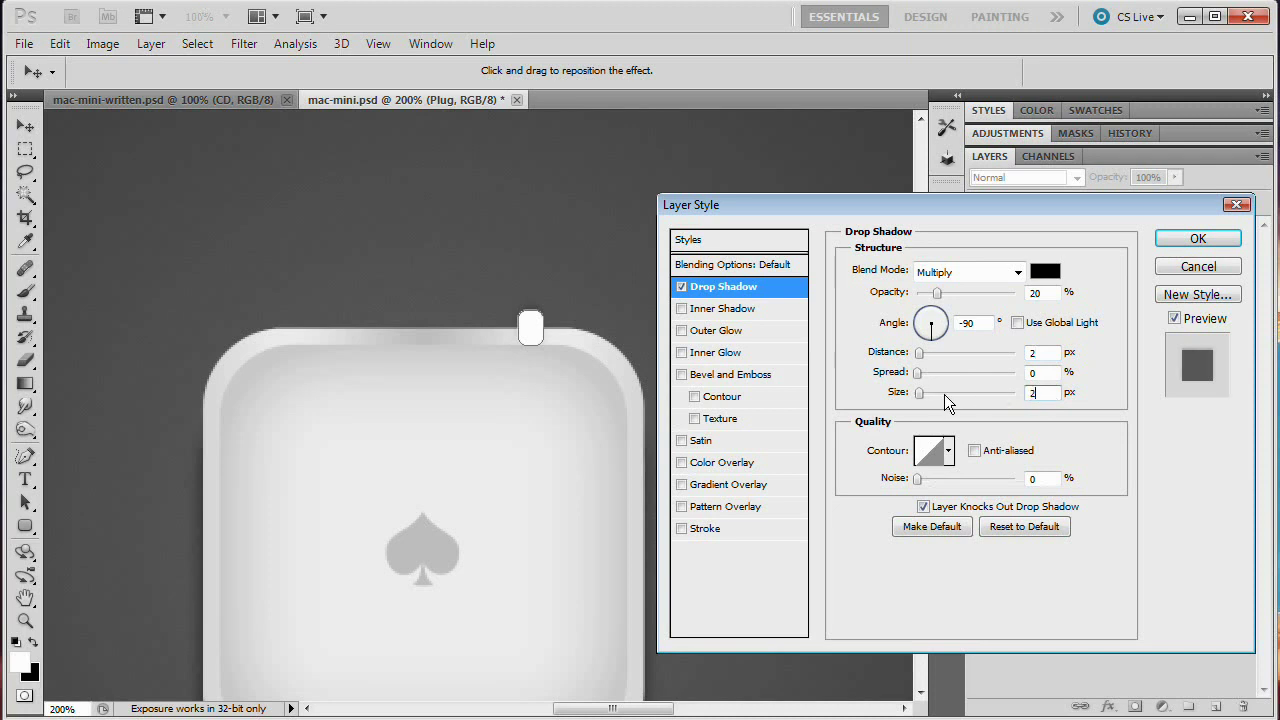
# - Add an inner glow to the Plug layer with 50% opacity and 5 px size
pyautogui.click(681, 353)
pyautogui.click(729, 358)
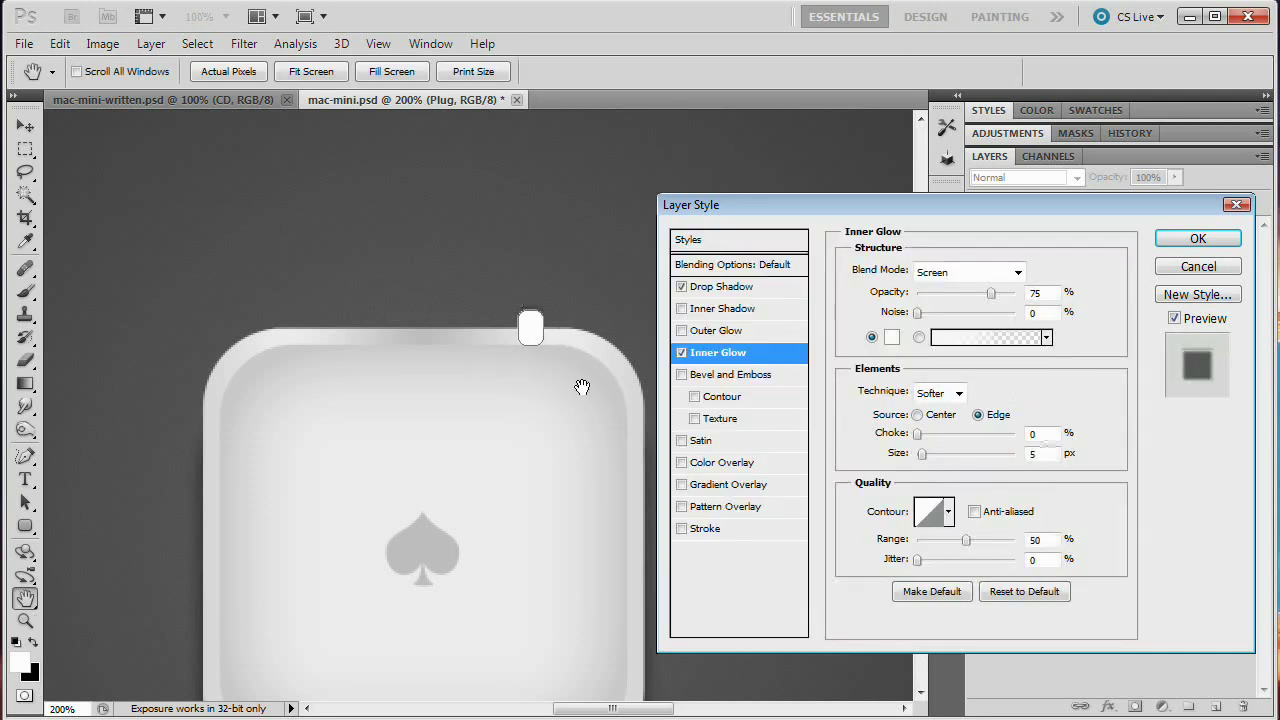
pyautogui.click(990, 299)
pyautogui.write('50')
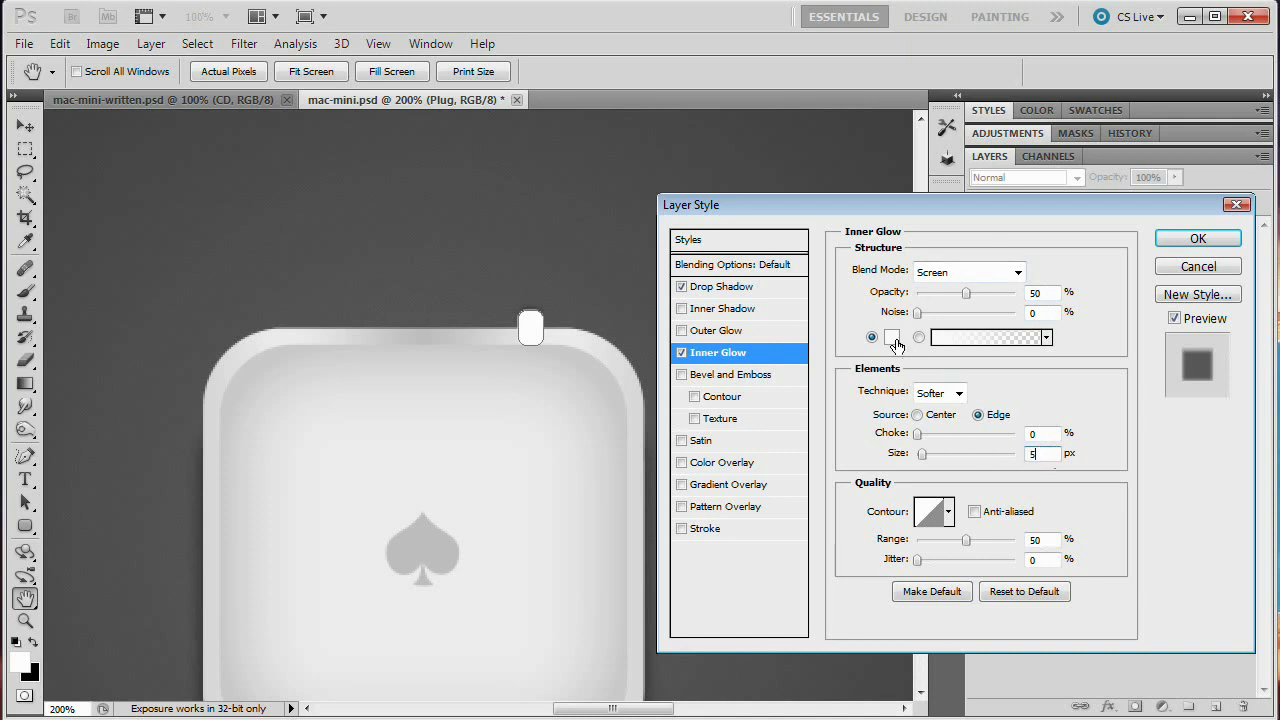
# - Add a black-to-light-grey gradient overlay to the Plug layer, setting its light end stop to #efefef
pyautogui.click(712, 488)
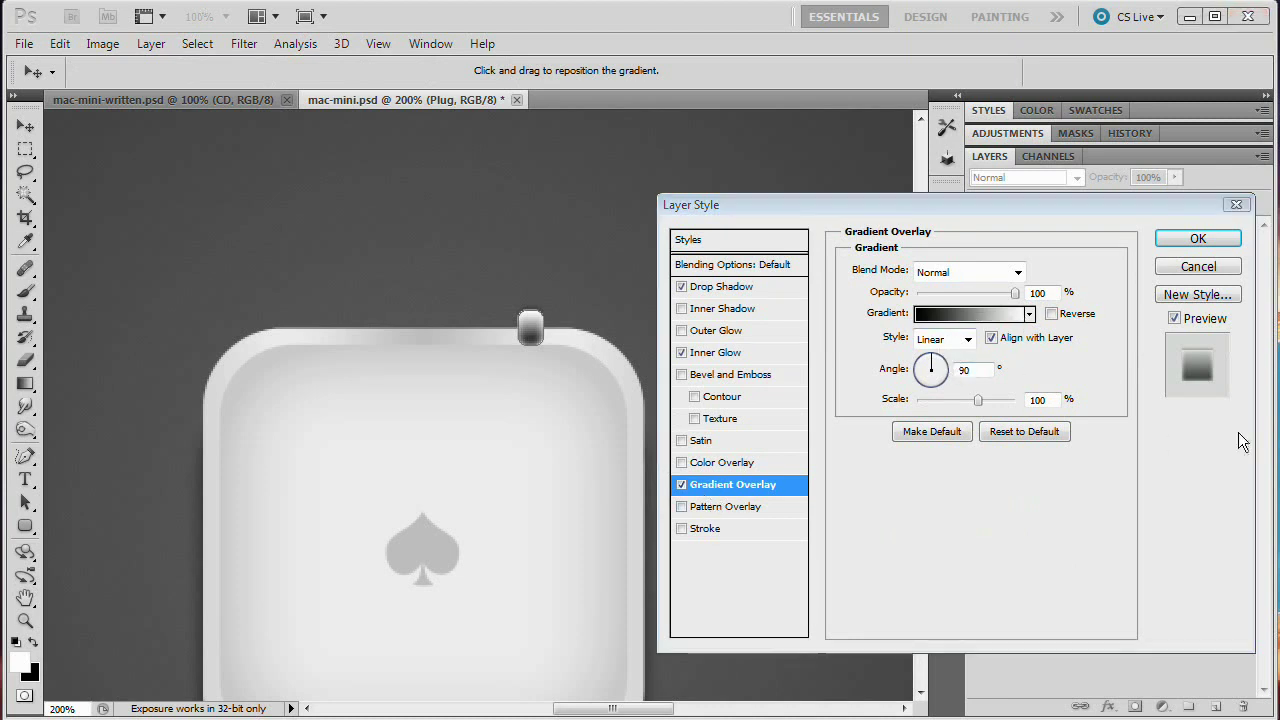
pyautogui.click(960, 314)
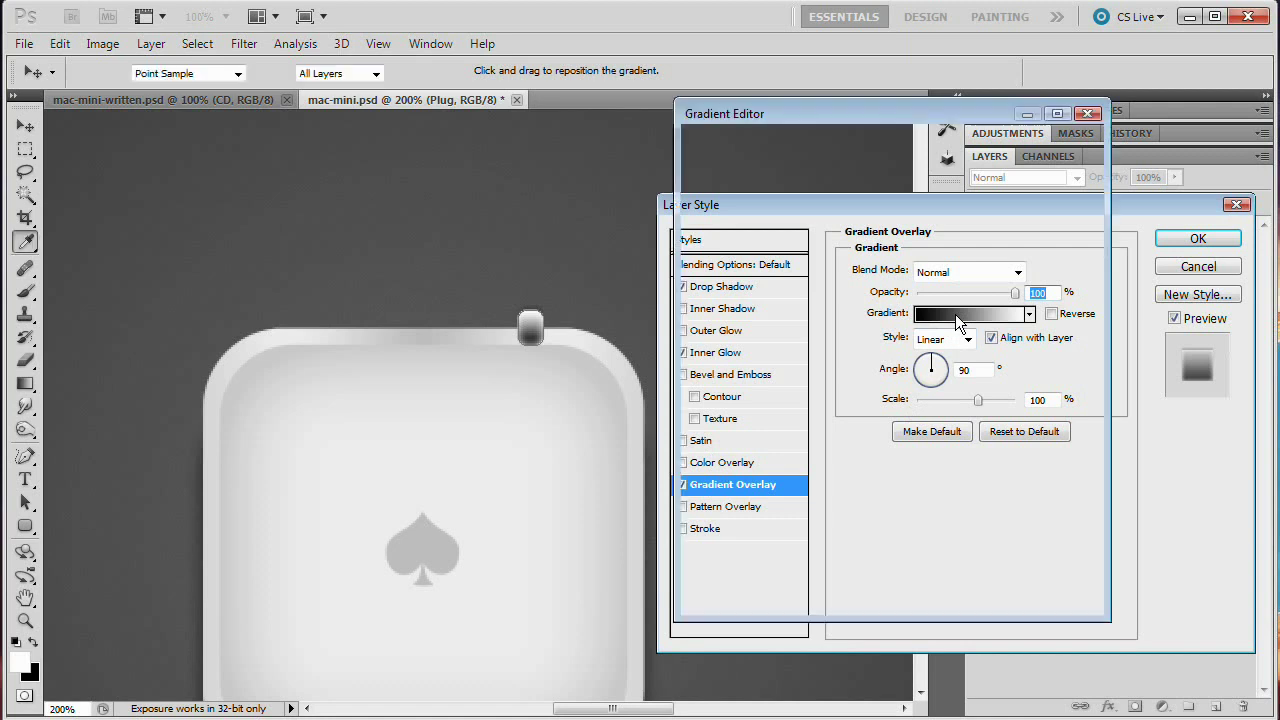
pyautogui.doubleClick(1075, 479)
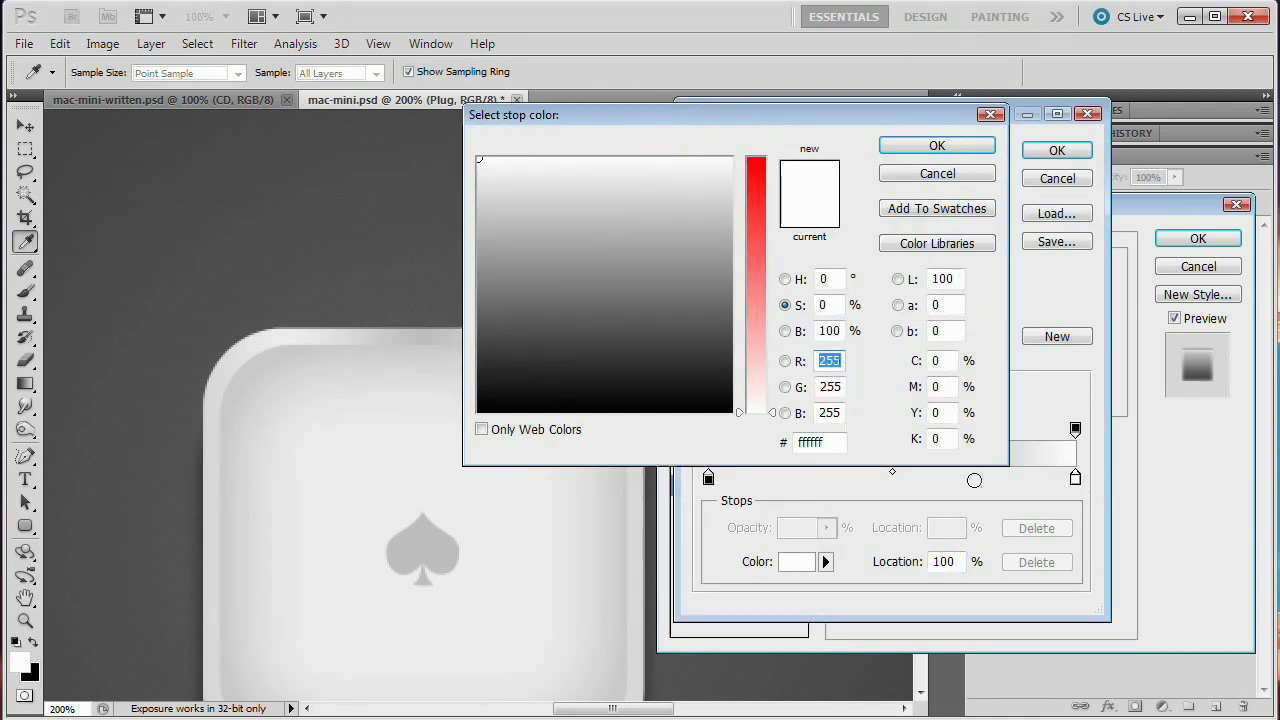
pyautogui.write('efefef')
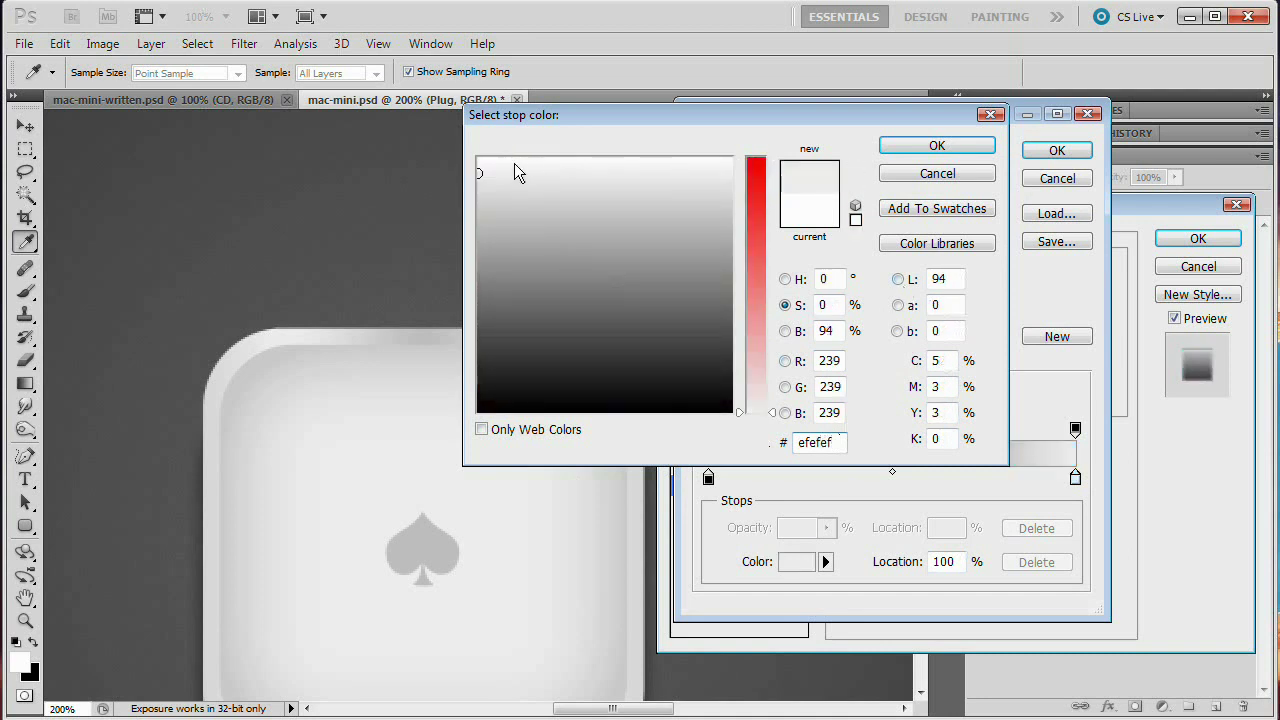
pyautogui.click(975, 149)
pyautogui.click(1058, 150)
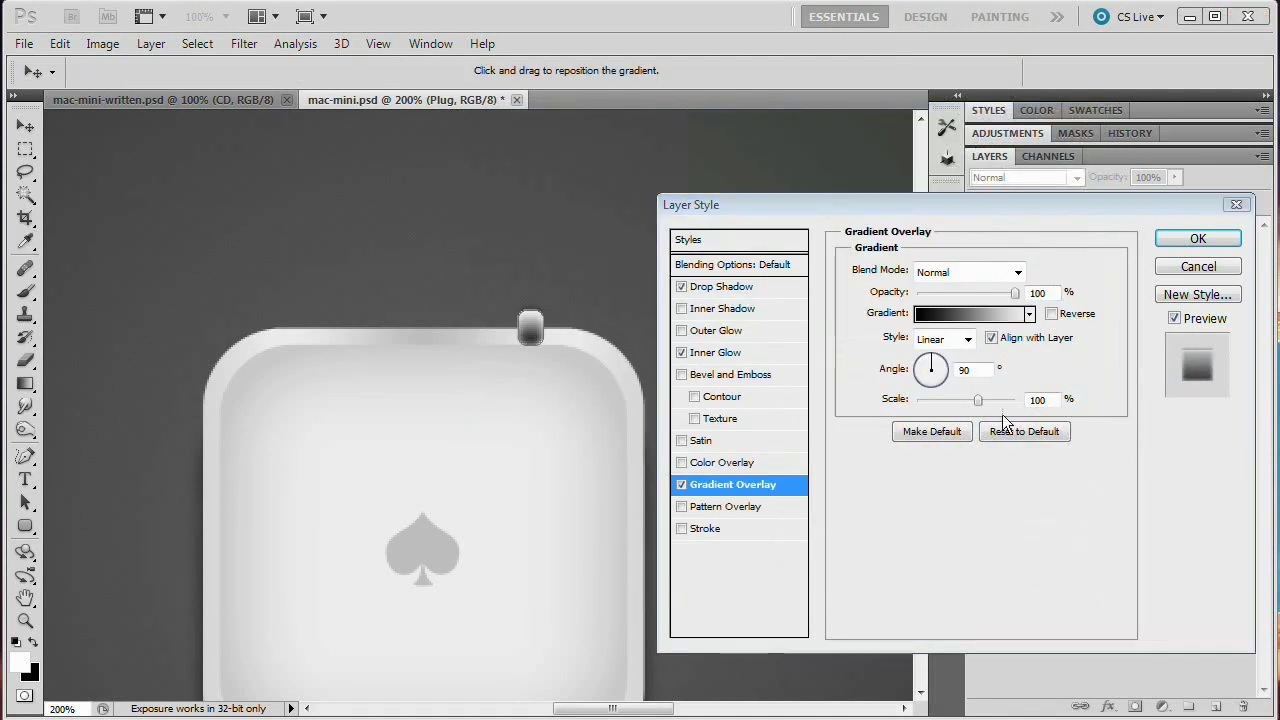
# - Set the Plug gradient overlay's angle to 0° and its opacity to 30%
pyautogui.click(983, 371)
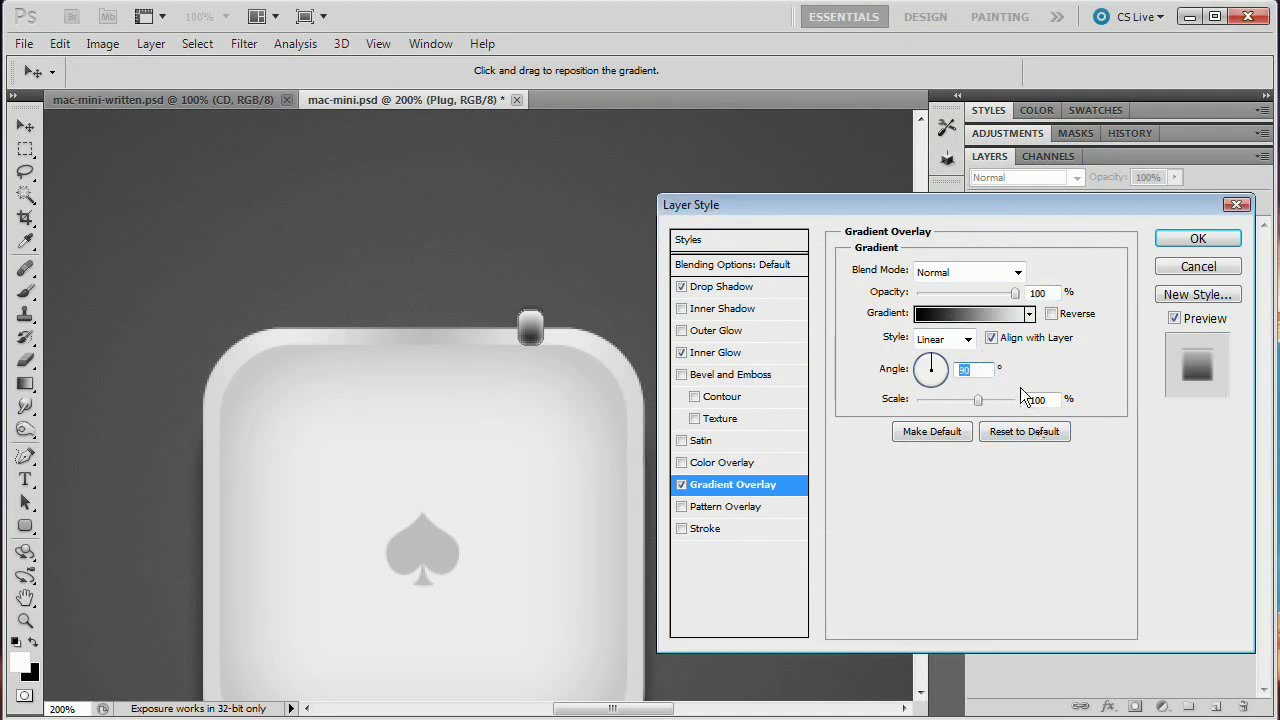
pyautogui.write('0')
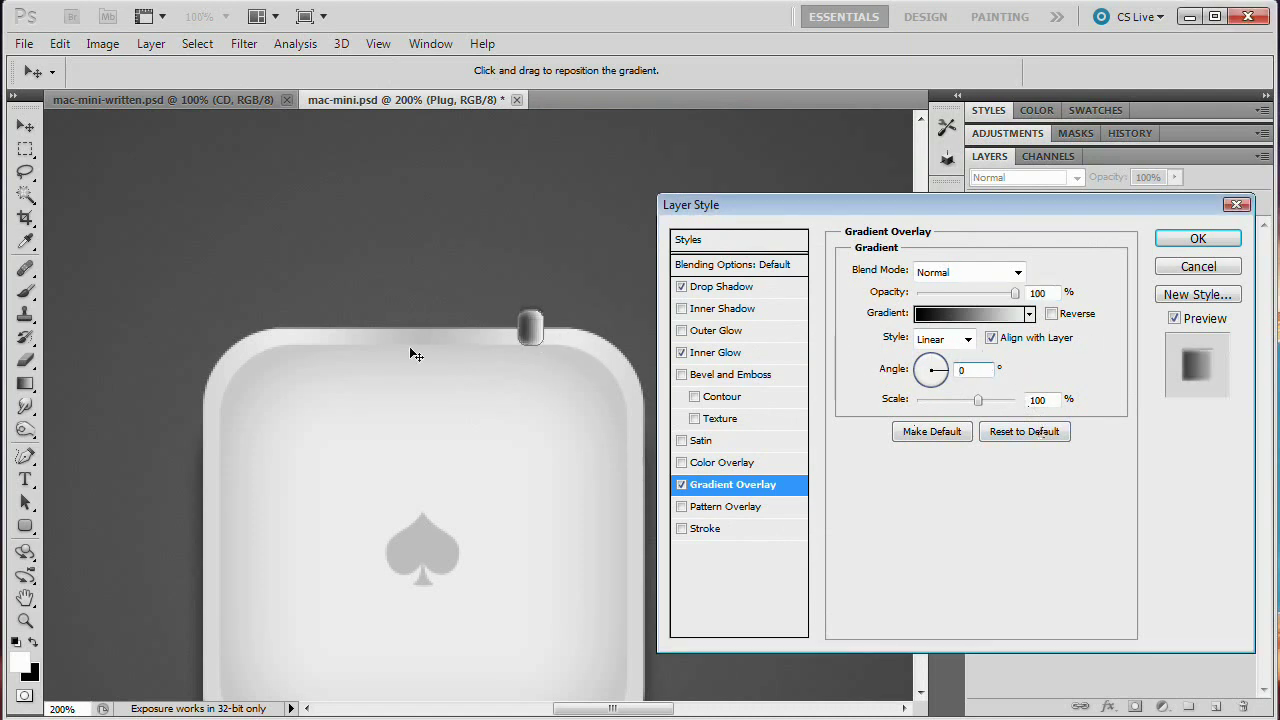
pyautogui.click(1040, 292)
pyautogui.write('30')
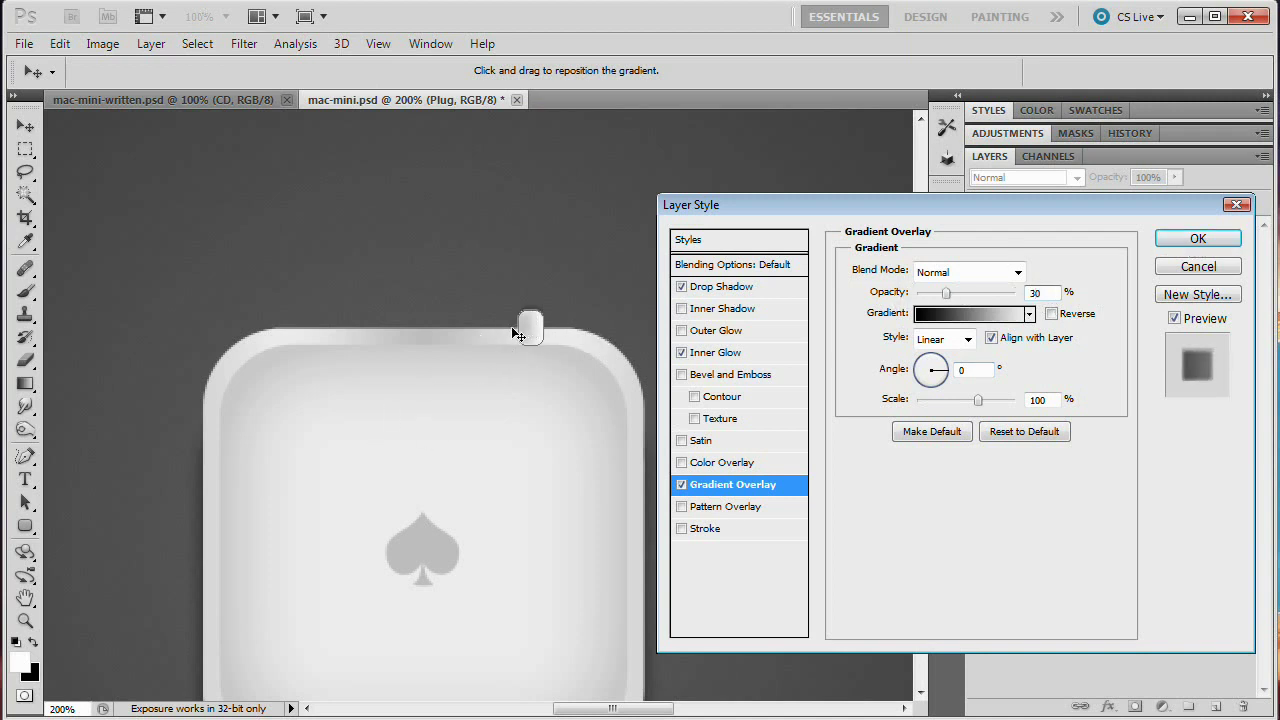
# - Apply the Plug layer's styles and move the Plug layer beneath the Base layer, directly above Glow
pyautogui.click(1203, 247)
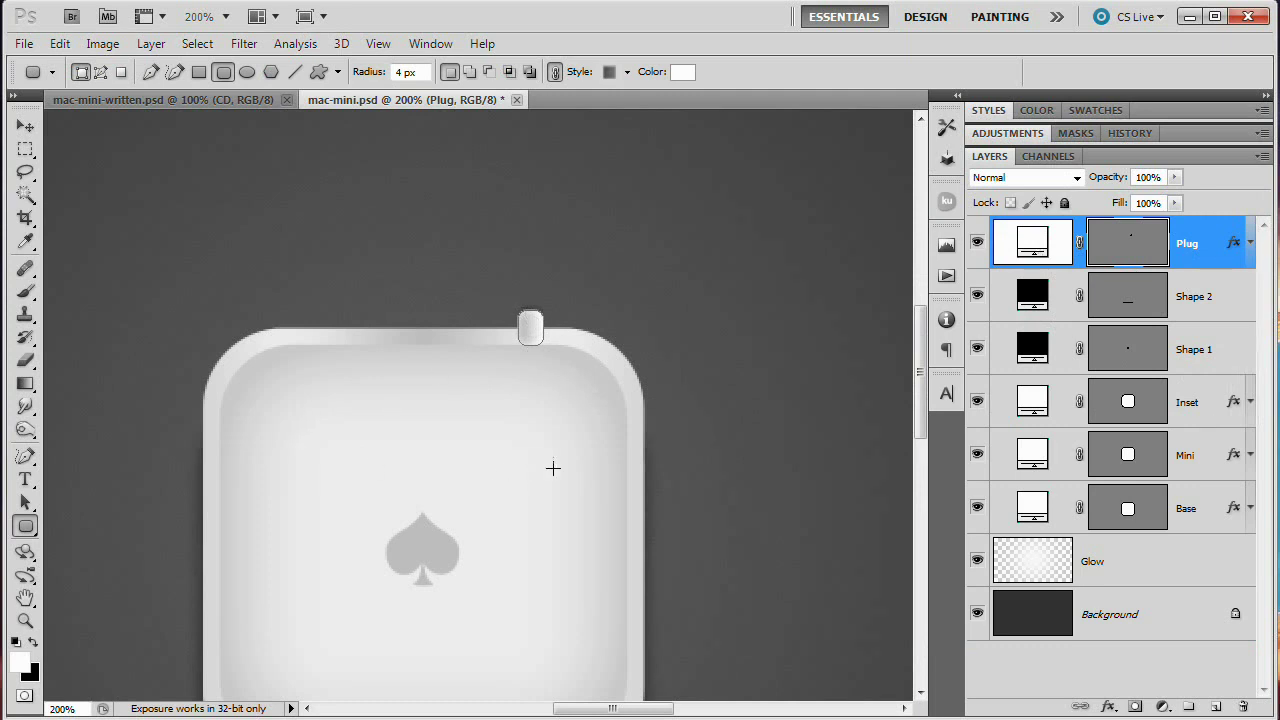
pyautogui.moveTo(553, 467); pyautogui.dragTo(609, 323)
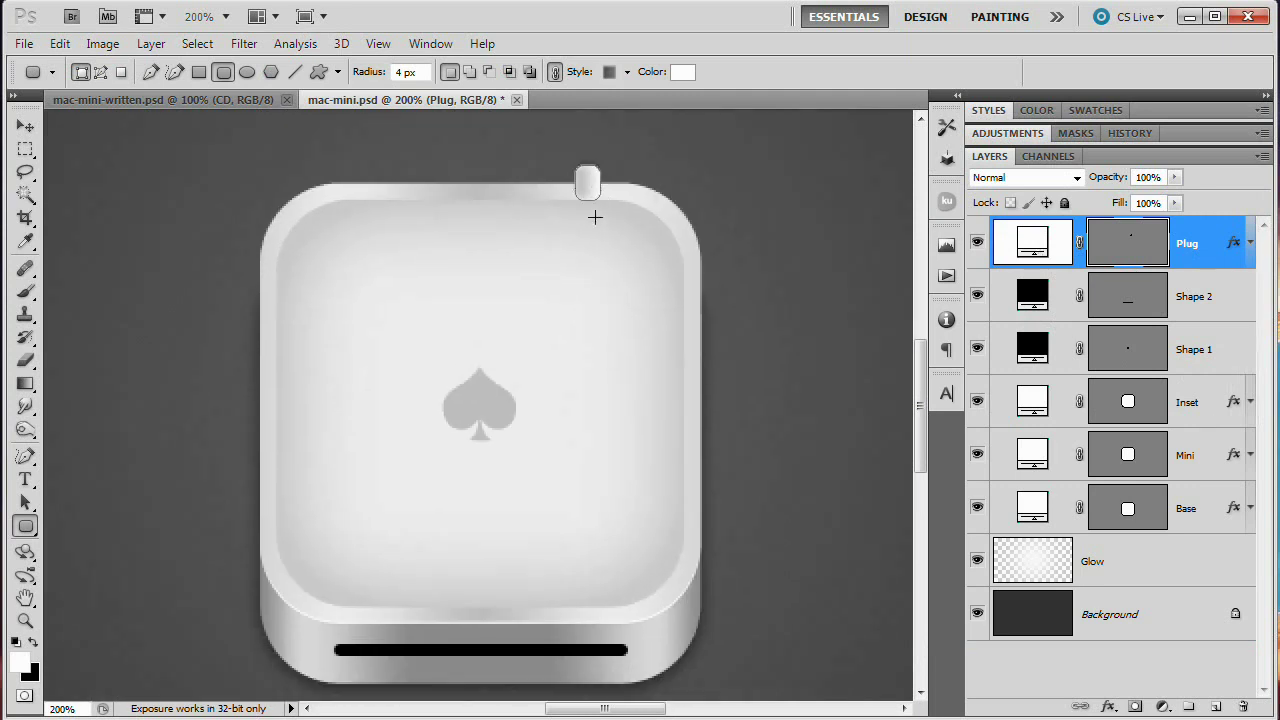
pyautogui.moveTo(1032, 243); pyautogui.dragTo(1029, 540)
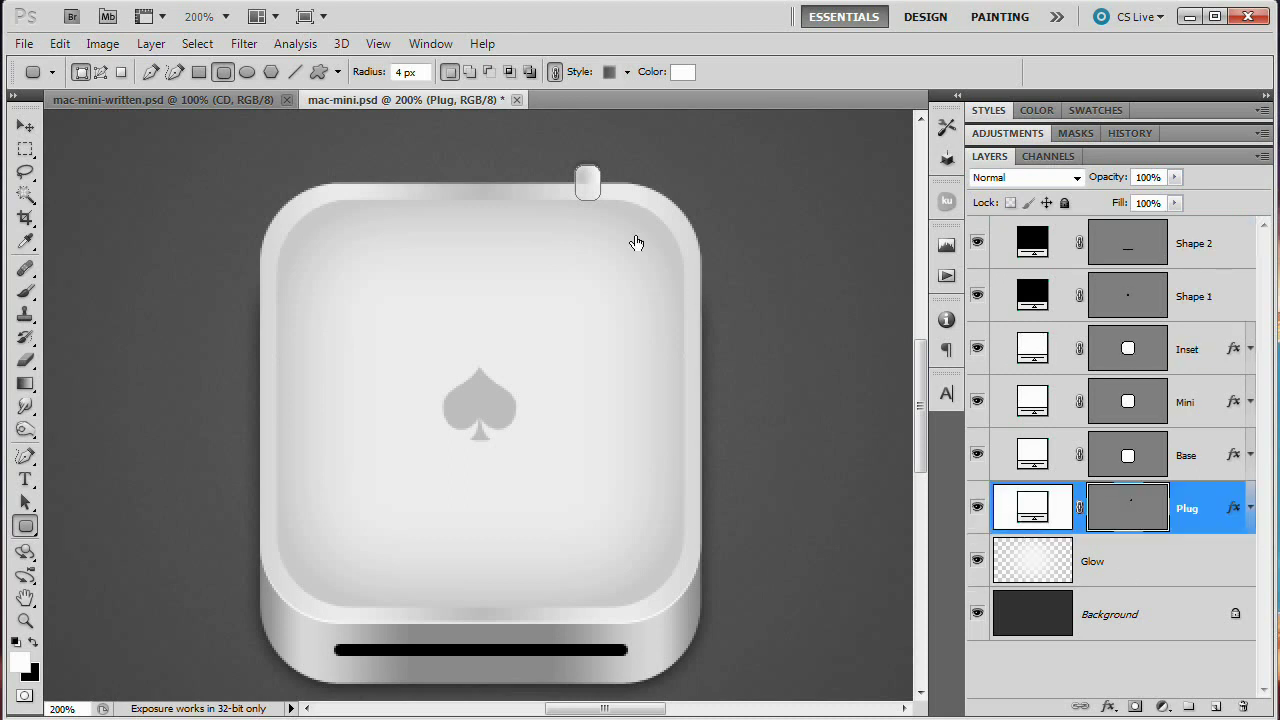
pyautogui.click(1142, 572)
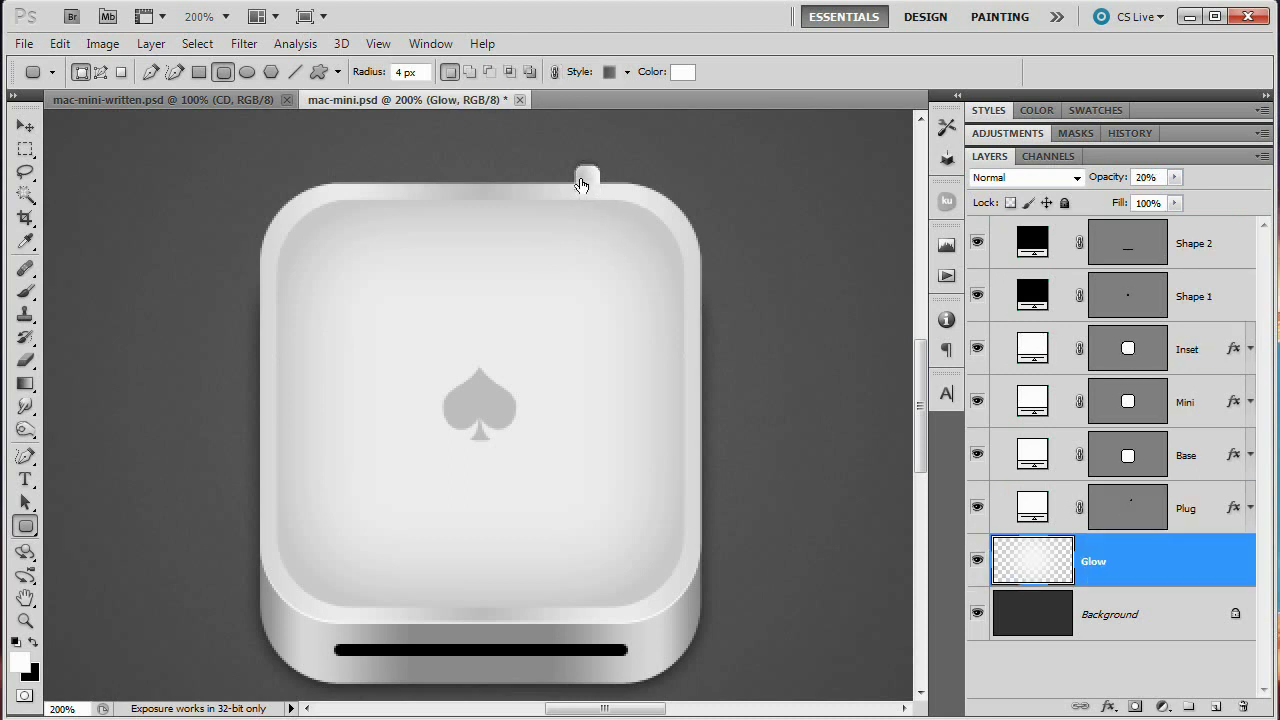
pyautogui.moveTo(626, 214); pyautogui.dragTo(638, 383)
# - Draw a long, thin vertical rounded rectangle with 4 px radius from the plug up past the canvas's upper edge, reusing the Plug layer's style
pyautogui.click(1184, 518)
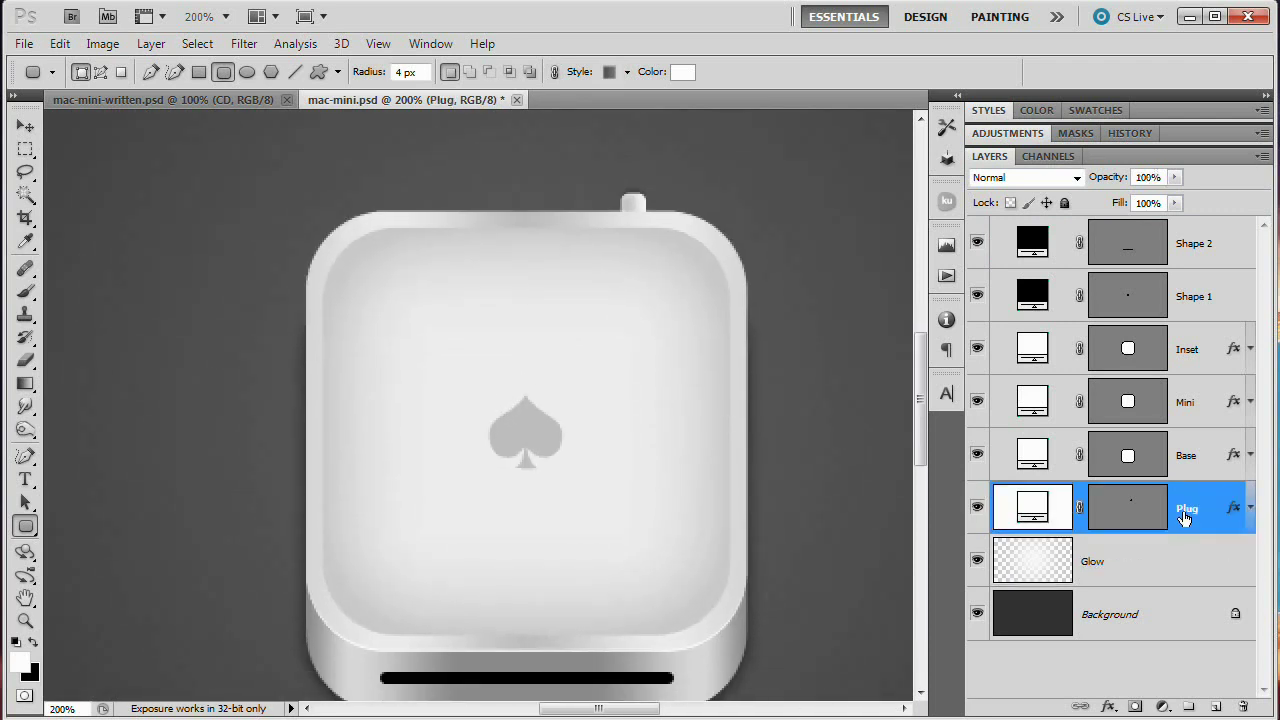
pyautogui.hotkey('ctrl', '-')
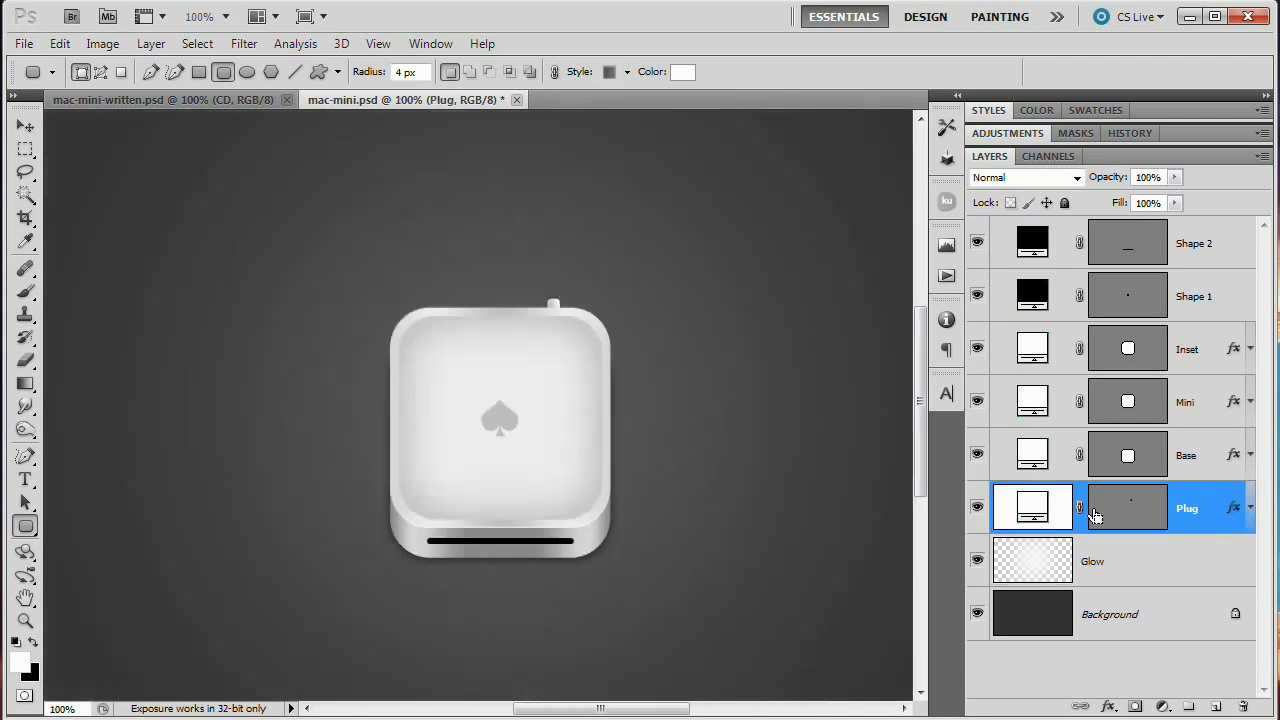
pyautogui.scroll(3, 623, 394)
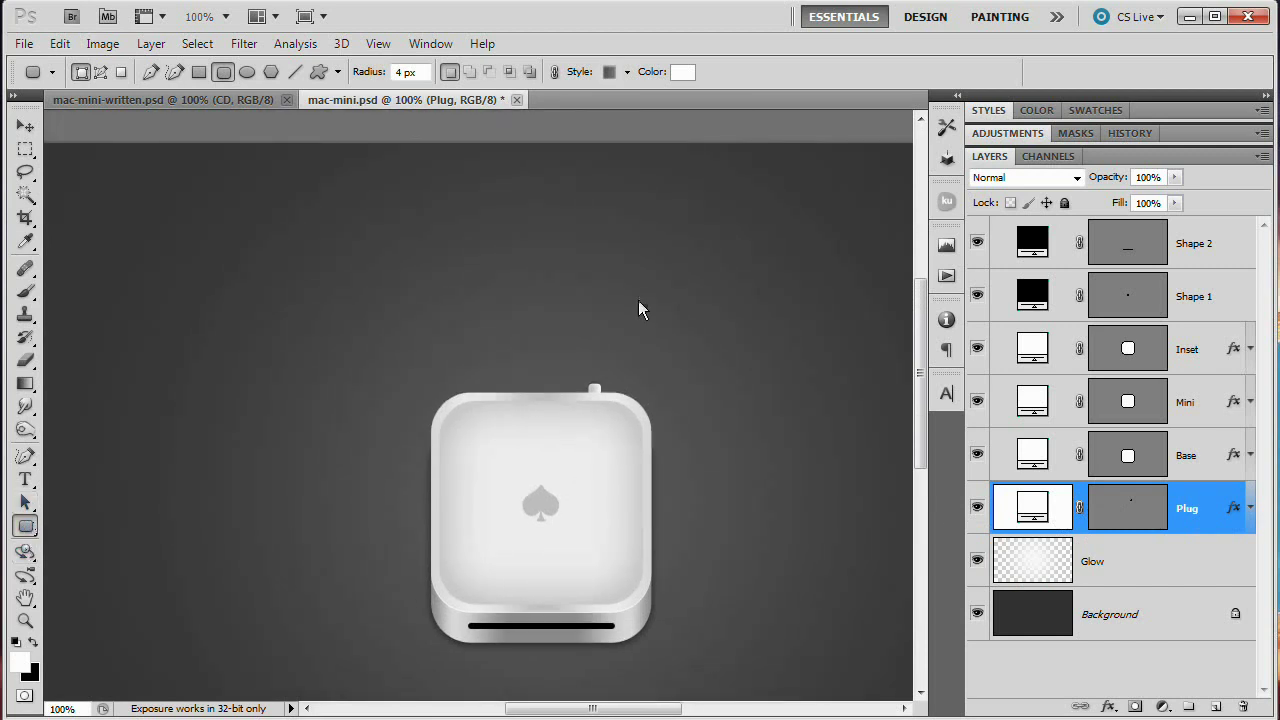
pyautogui.hotkey('ctrl', '+')
pyautogui.moveTo(494, 457); pyautogui.dragTo(451, 557)
pyautogui.moveTo(516, 630); pyautogui.dragTo(530, 135)
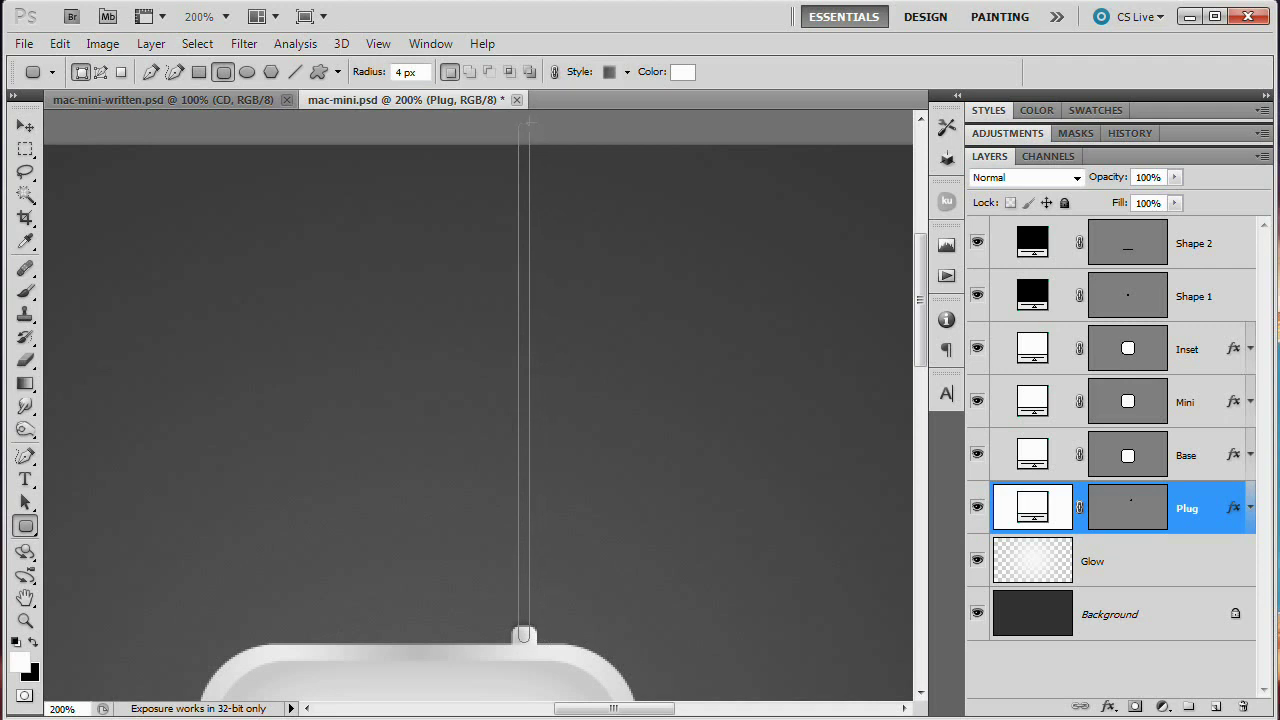
pyautogui.moveTo(529, 122); pyautogui.dragTo(529, 122)
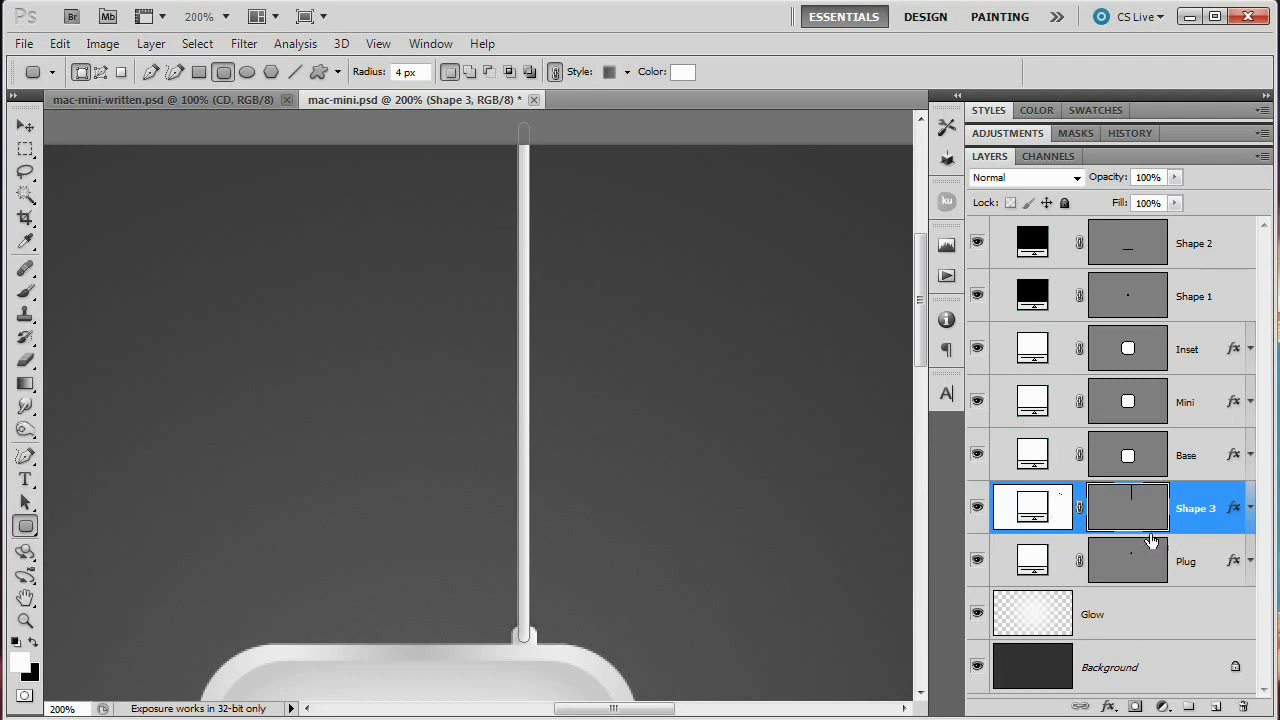
# - Rename the Shape 3 layer to Cord and move it beneath the Plug layer
pyautogui.doubleClick(1196, 510)
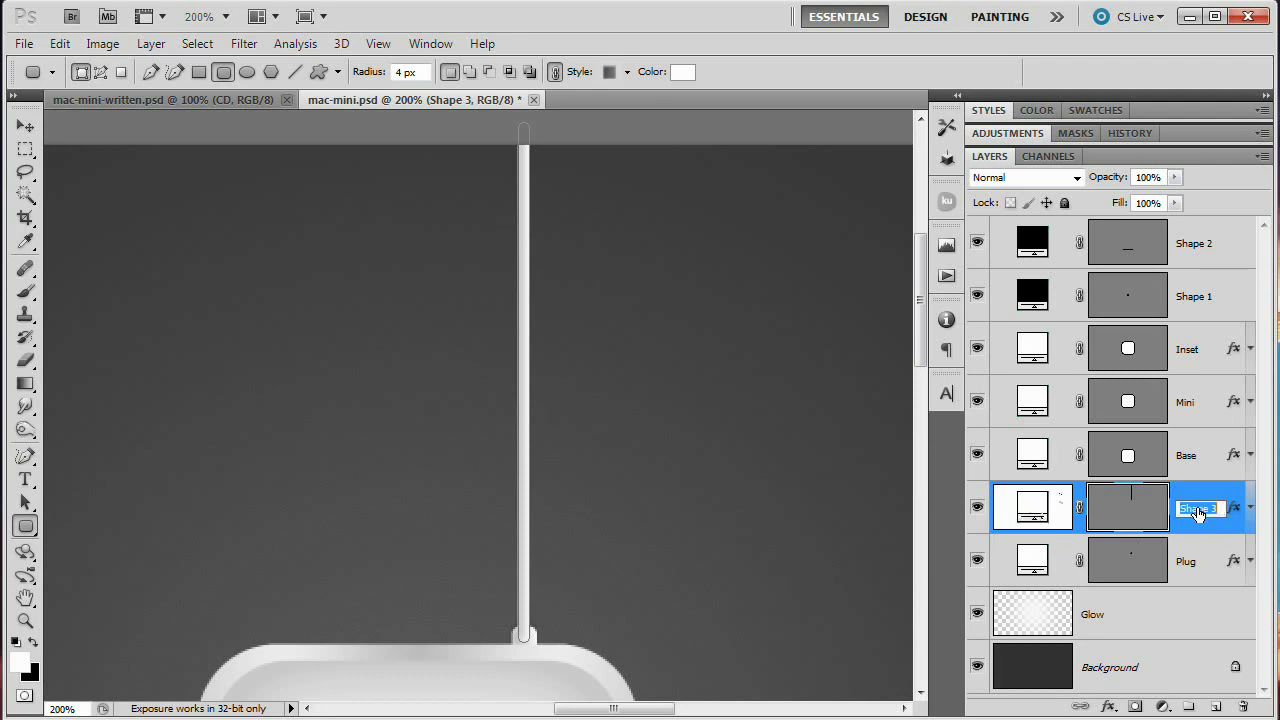
pyautogui.write('Cord')
pyautogui.press('Return')
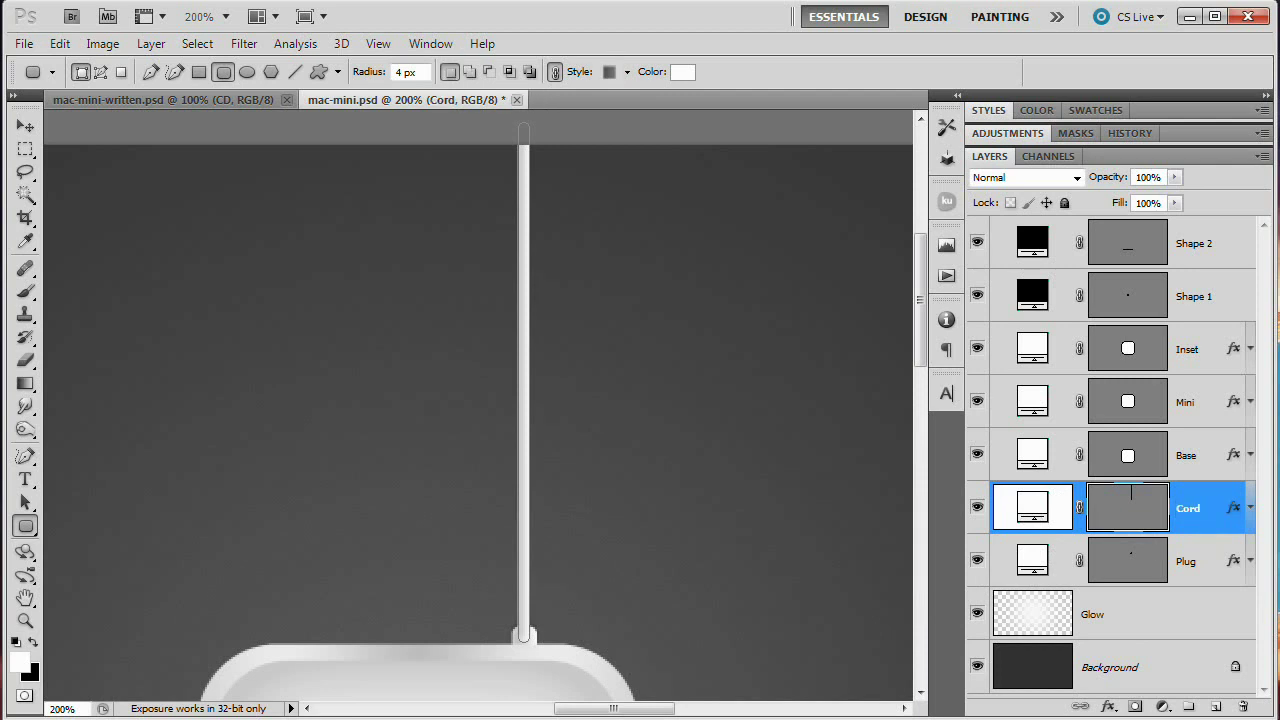
pyautogui.moveTo(1048, 505); pyautogui.dragTo(1046, 586)
pyautogui.click(25, 127)
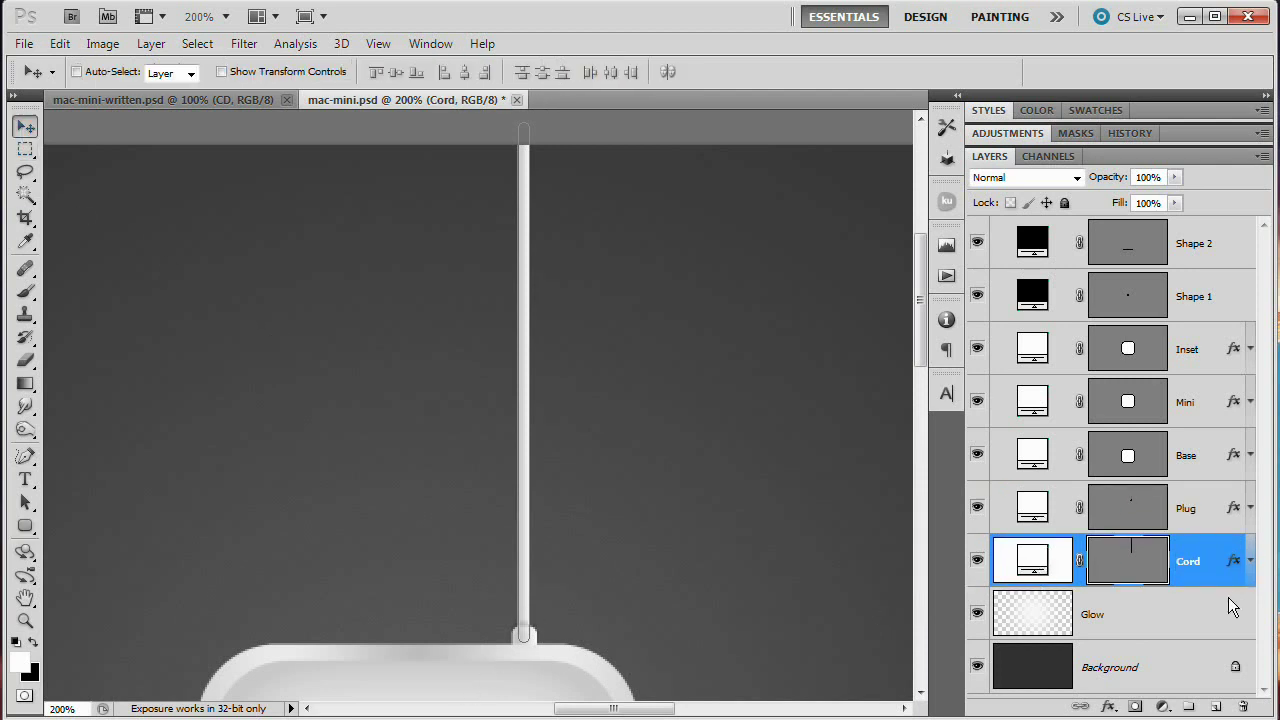
# - Place the purple CD artwork above the Glow layer at 100% scale, roughly centred behind the Mac mini
pyautogui.click(1000, 625)
pyautogui.hotkey('ctrl', '-')
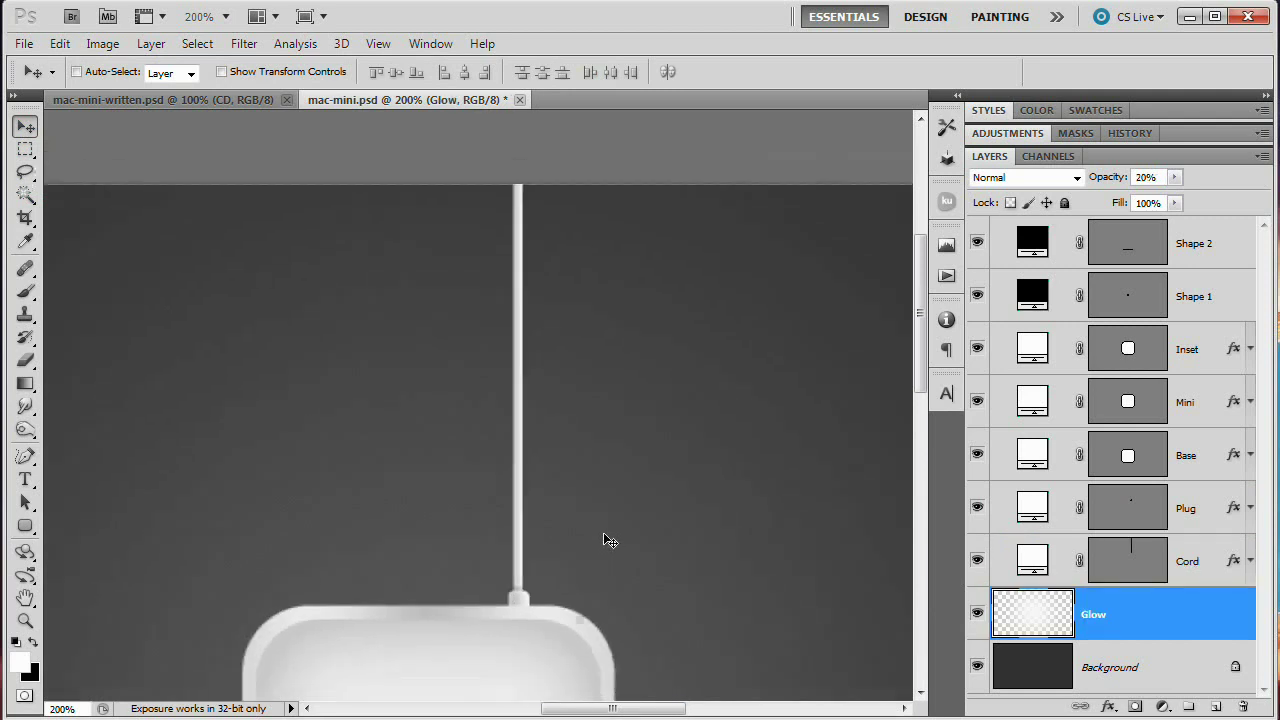
pyautogui.moveTo(603, 540); pyautogui.dragTo(683, 411)
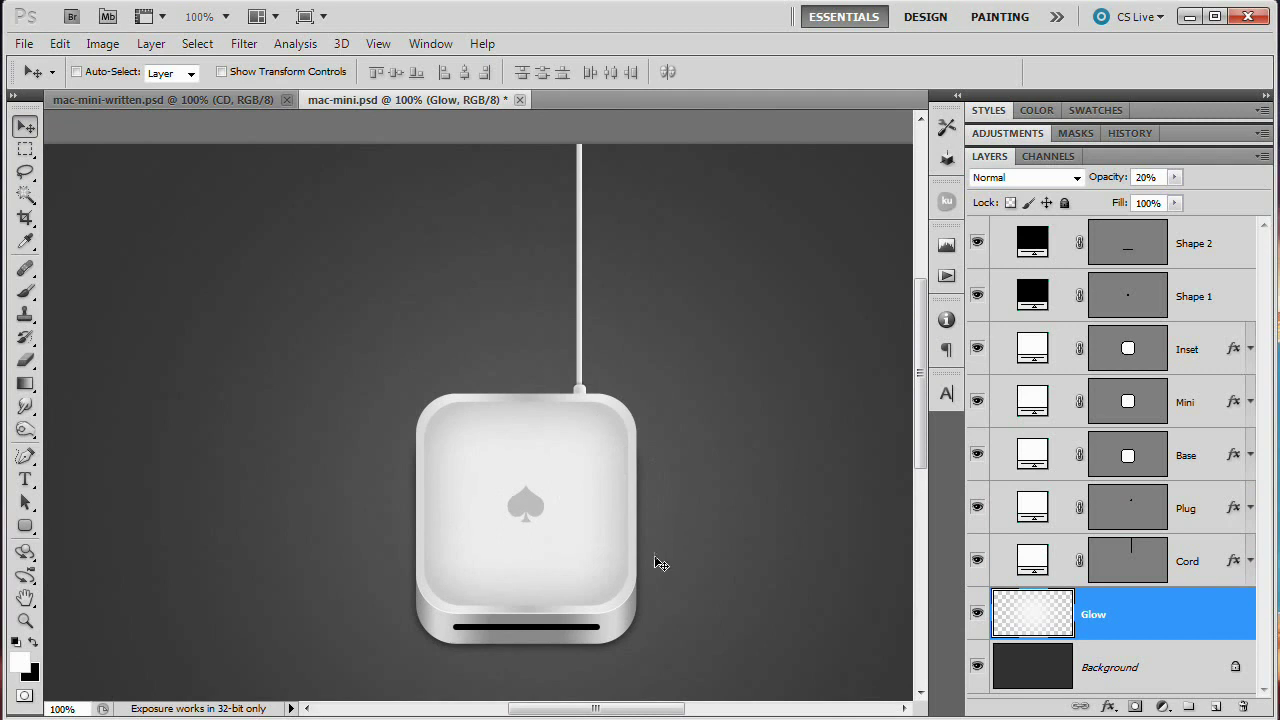
pyautogui.moveTo(651, 560); pyautogui.dragTo(688, 541)
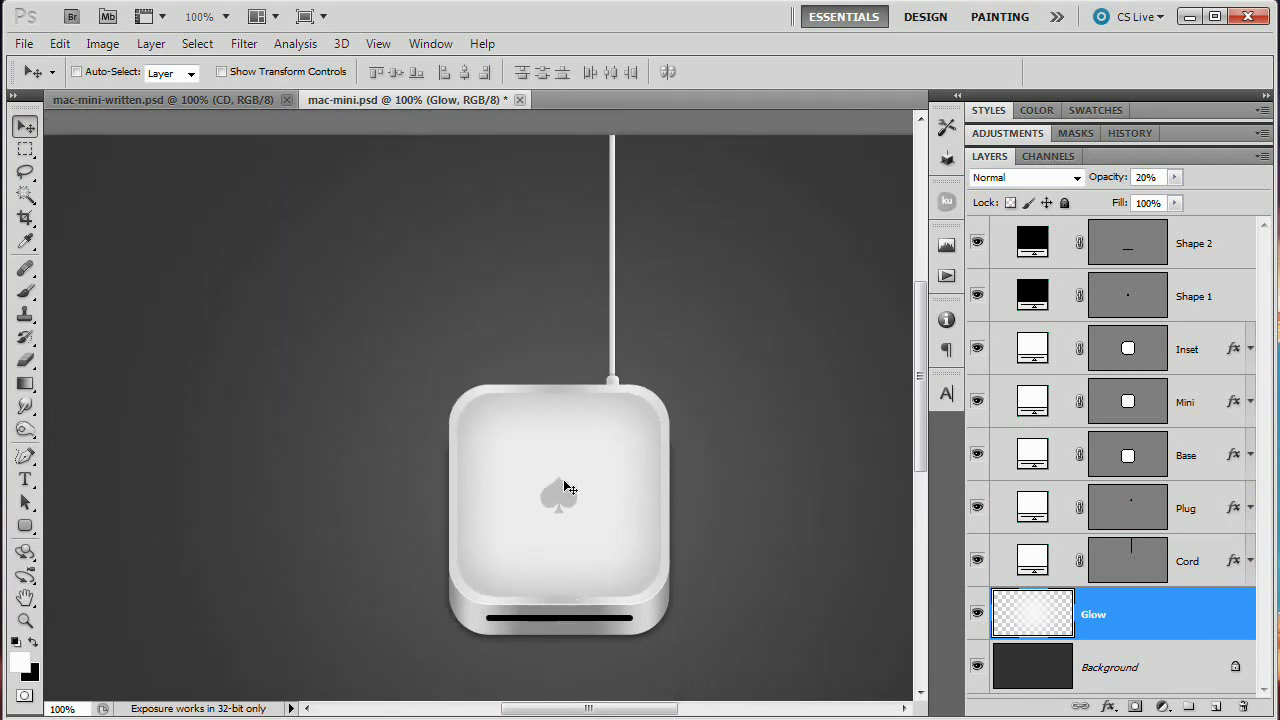
pyautogui.moveTo(578, 626); pyautogui.dragTo(574, 556)
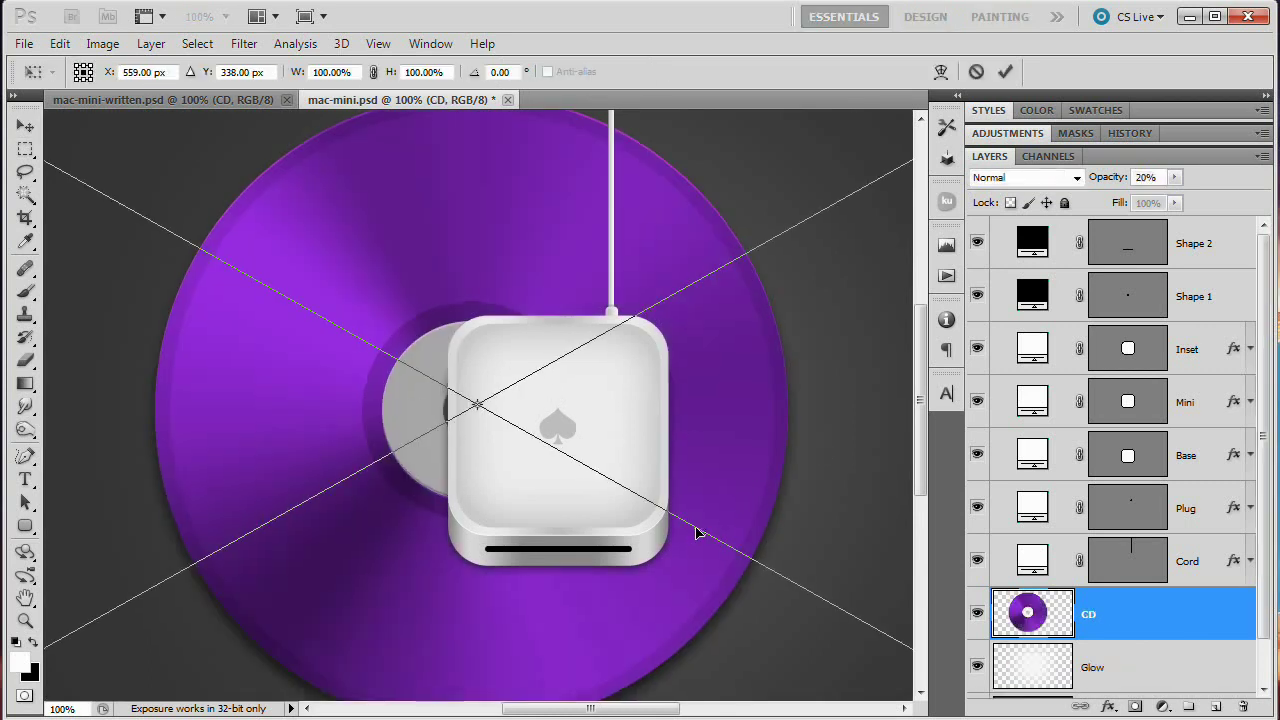
pyautogui.hotkey('ctrl', '-')
pyautogui.moveTo(606, 387); pyautogui.dragTo(663, 394)
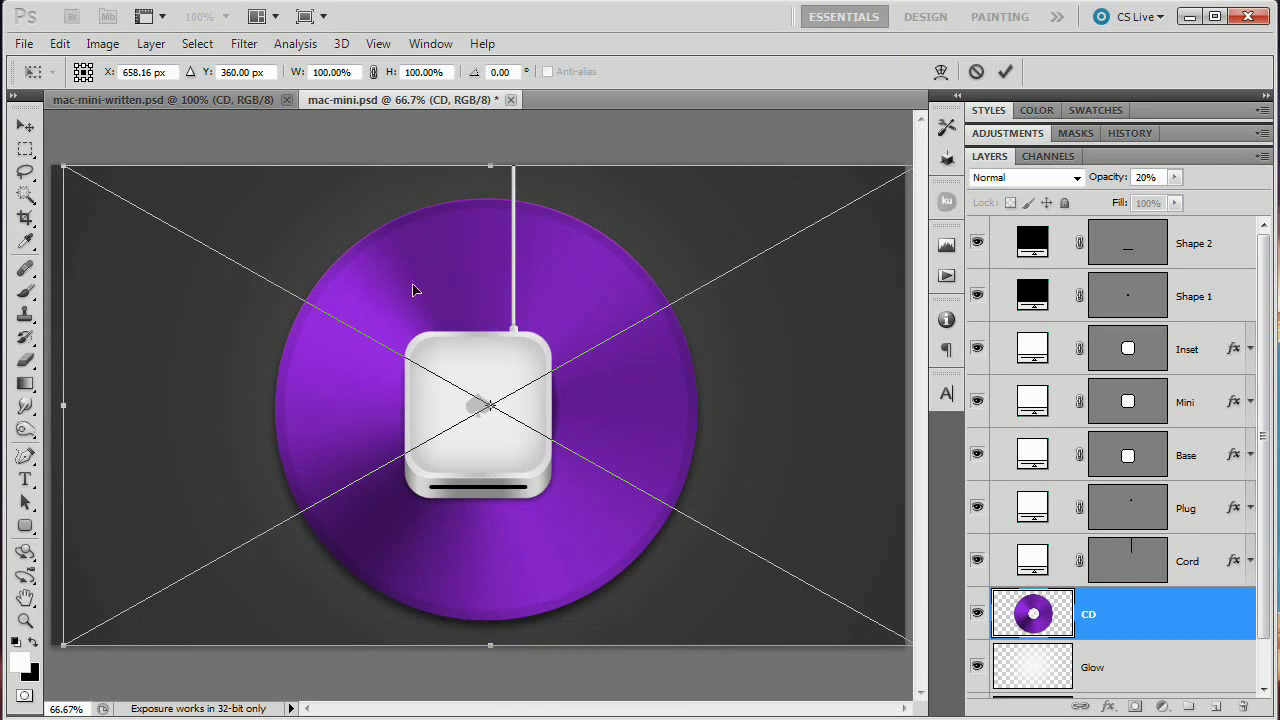
pyautogui.click(1005, 71)
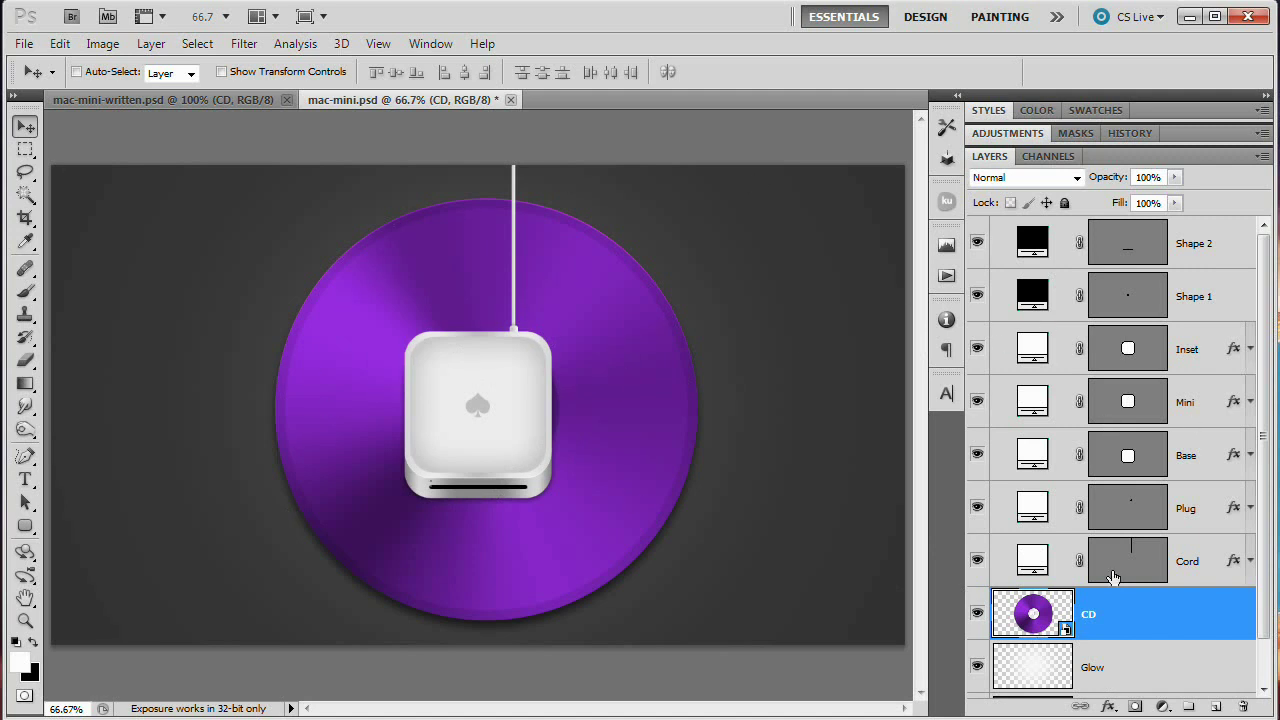
# - Move the CD layer to the top of the layer stack and rename the Shape 2 layer to Slot
pyautogui.moveTo(1018, 616); pyautogui.dragTo(1038, 232)
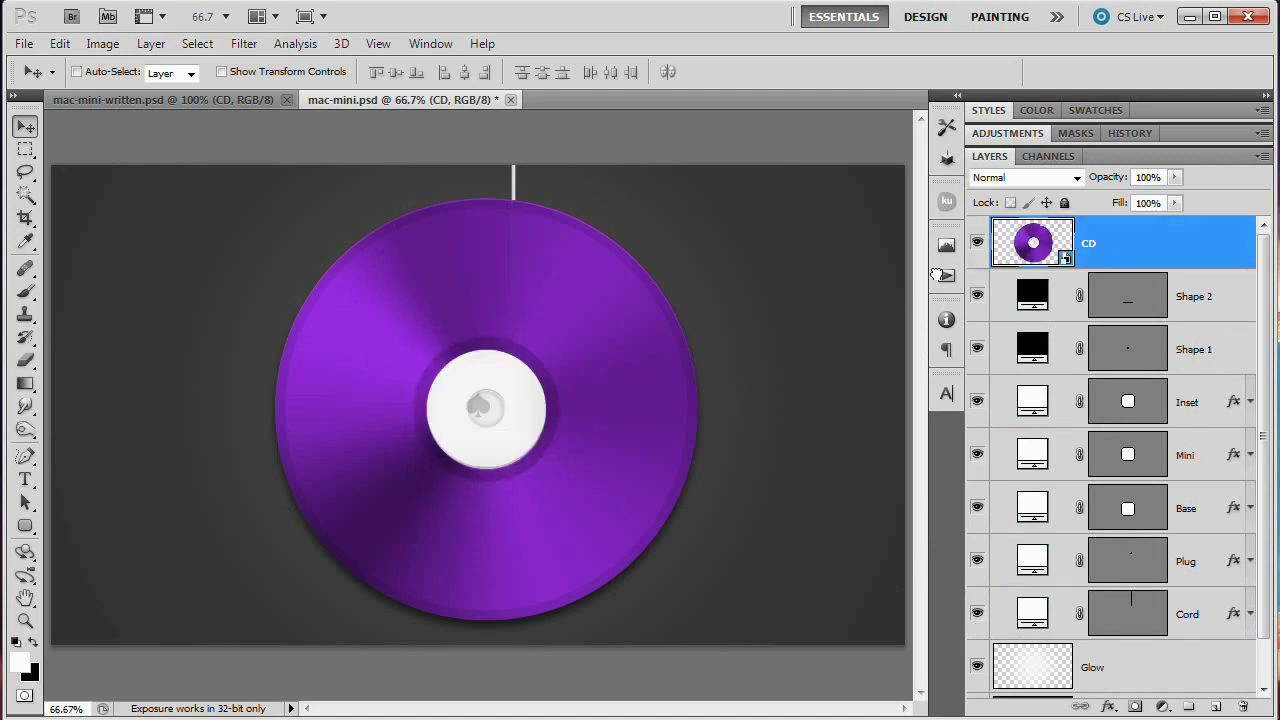
pyautogui.click(1205, 298)
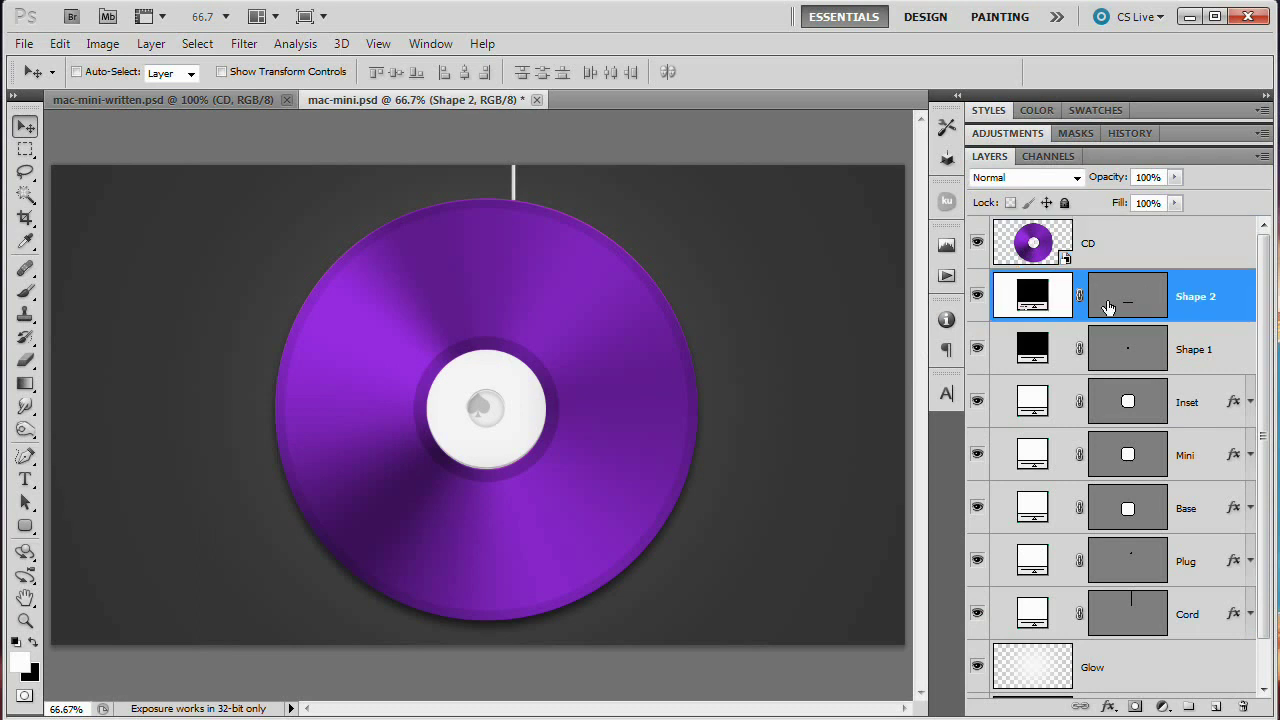
pyautogui.doubleClick(1202, 304)
pyautogui.write('Slot')
pyautogui.press('Return')
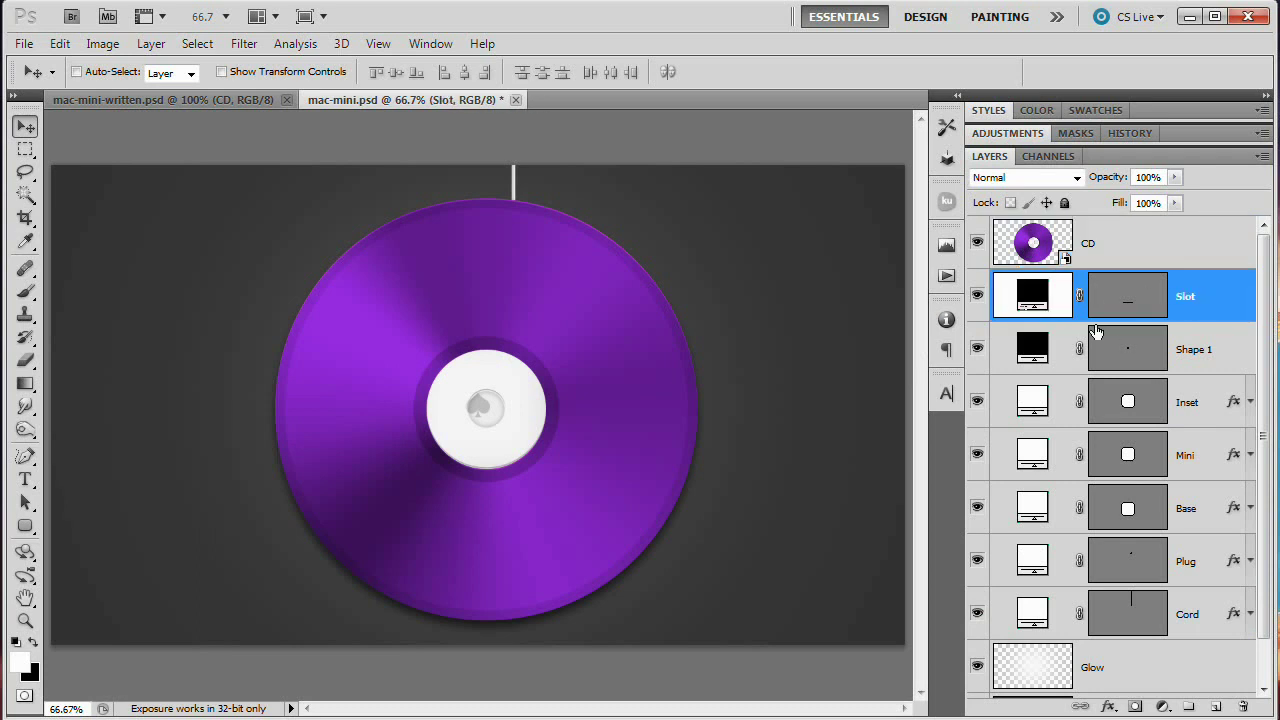
# - Scale the CD proportionally to about 22% and position it over the disc slot at the Mac mini's front
pyautogui.click(1046, 240)
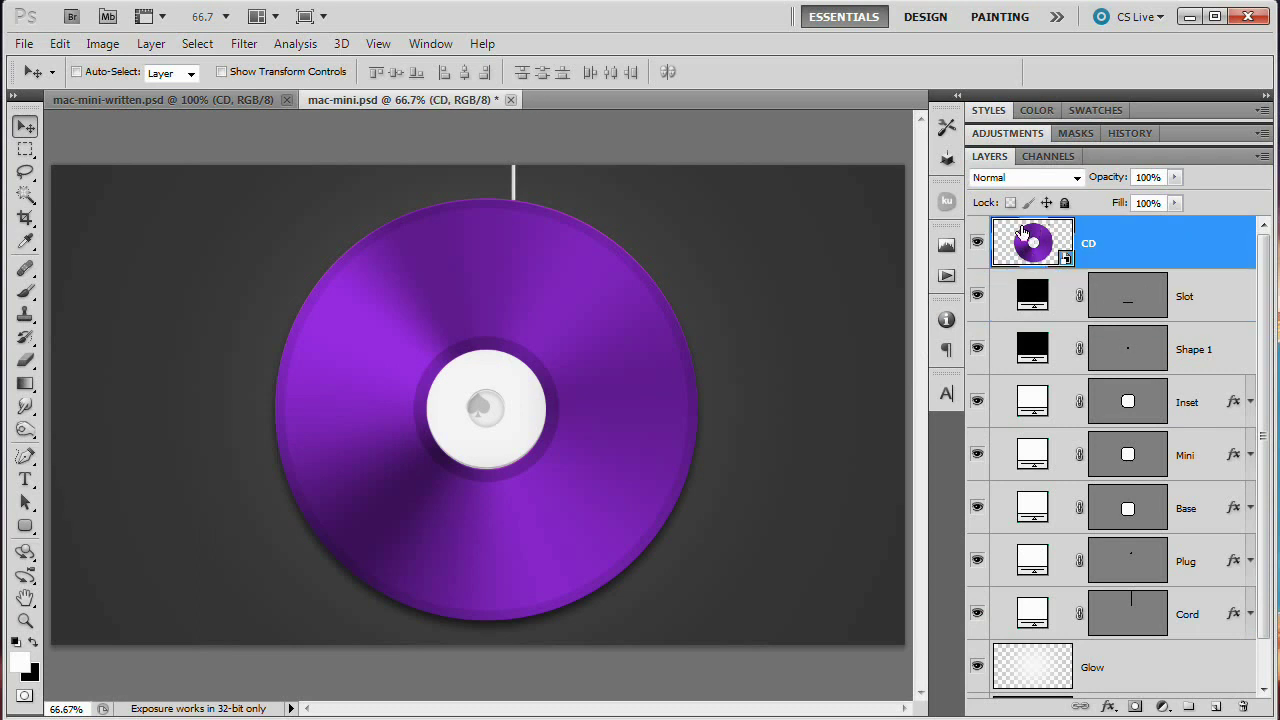
pyautogui.hotkey('ctrl', 't')
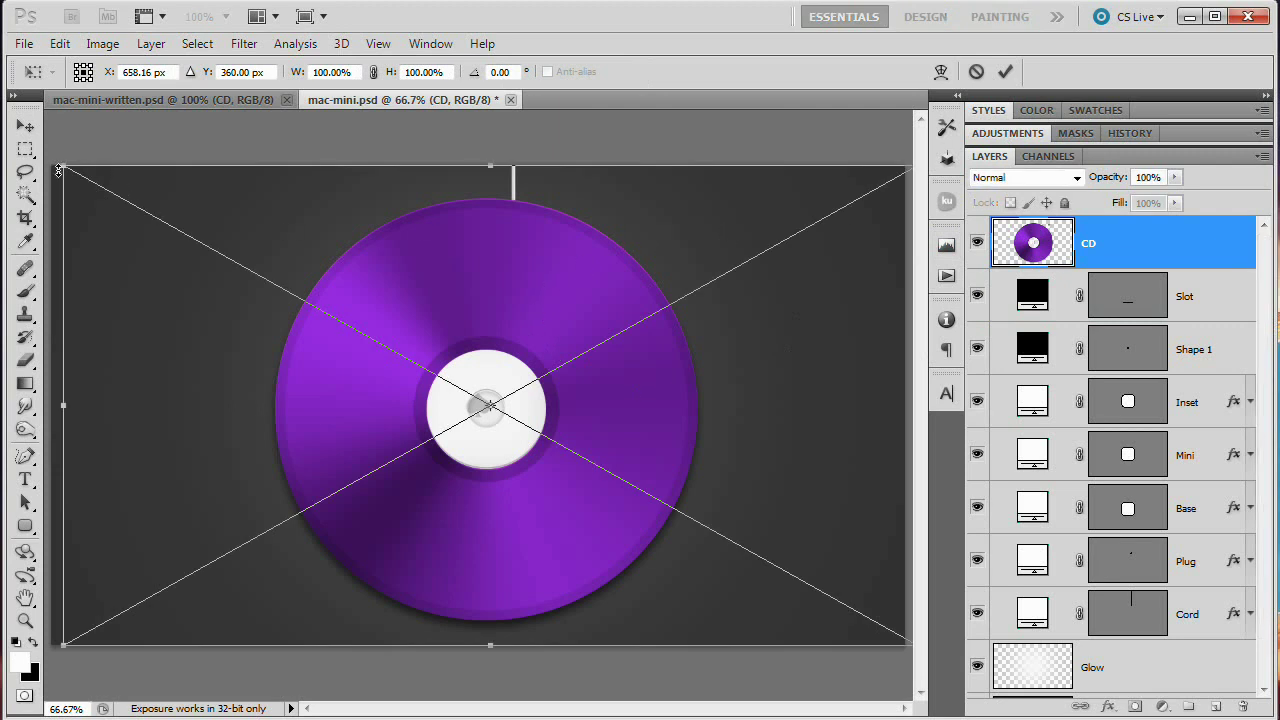
pyautogui.moveTo(59, 170); pyautogui.dragTo(397, 353)
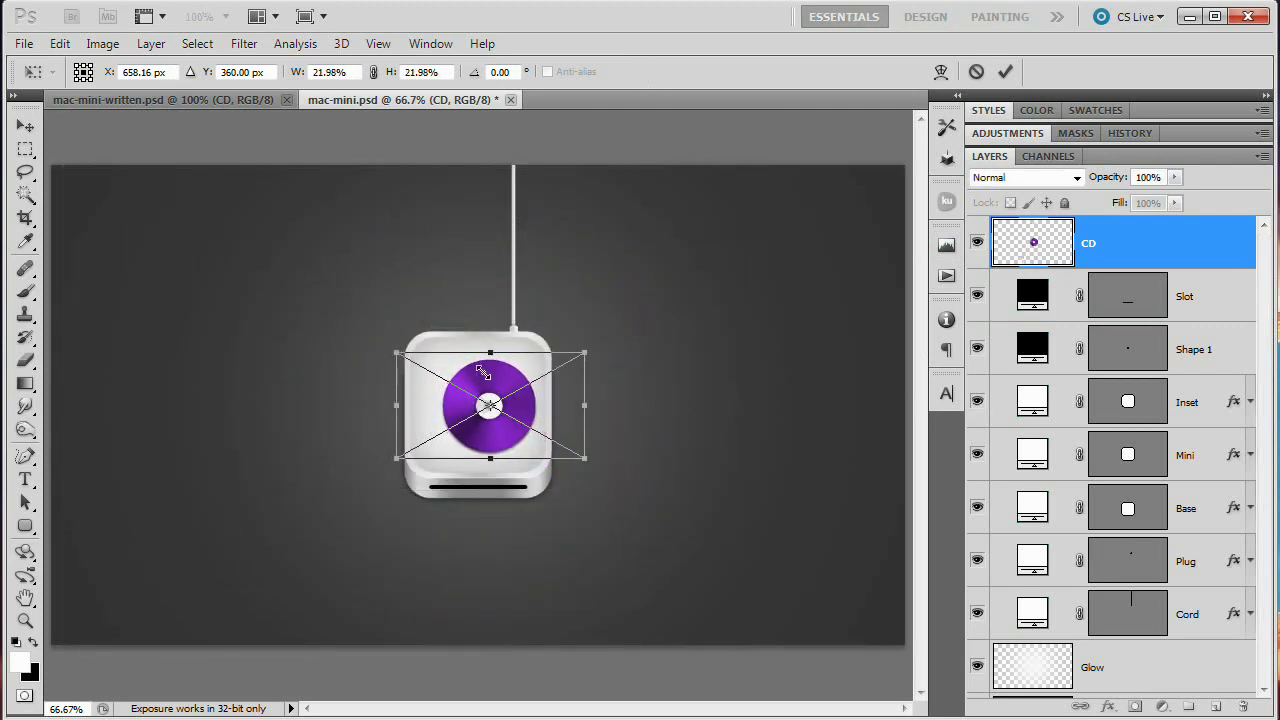
pyautogui.moveTo(483, 372); pyautogui.dragTo(484, 465)
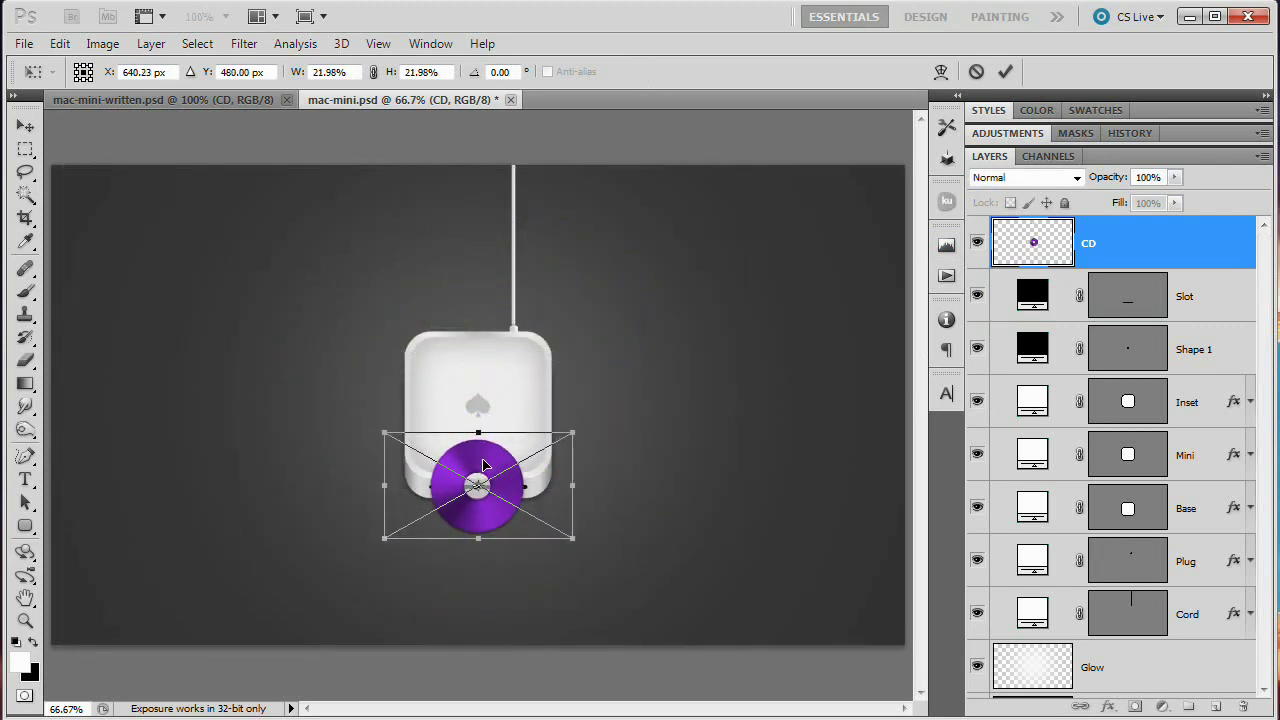
pyautogui.press('Return')
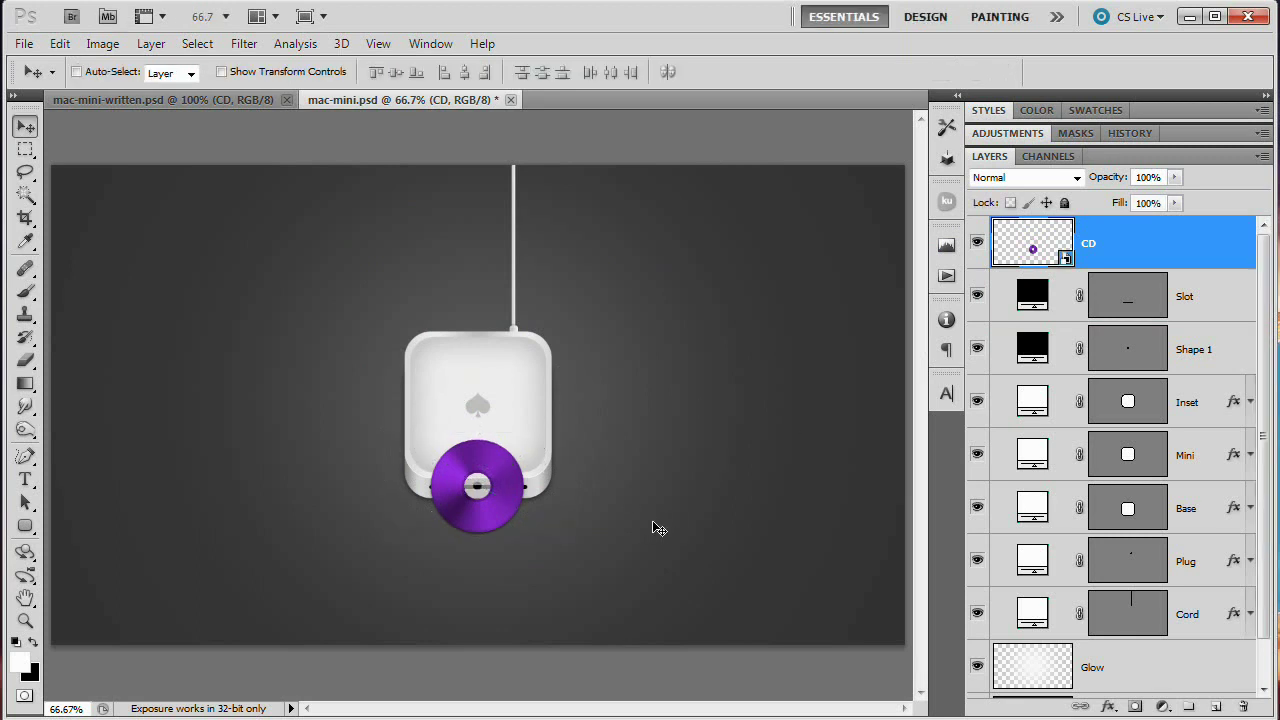
# - Nudge the CD slightly to the right and a few pixels down so its centre hole straddles the slot's lower edge
pyautogui.press('Right')
pyautogui.press('Right')
pyautogui.press('z')
pyautogui.moveTo(472, 490); pyautogui.dragTo(561, 526)
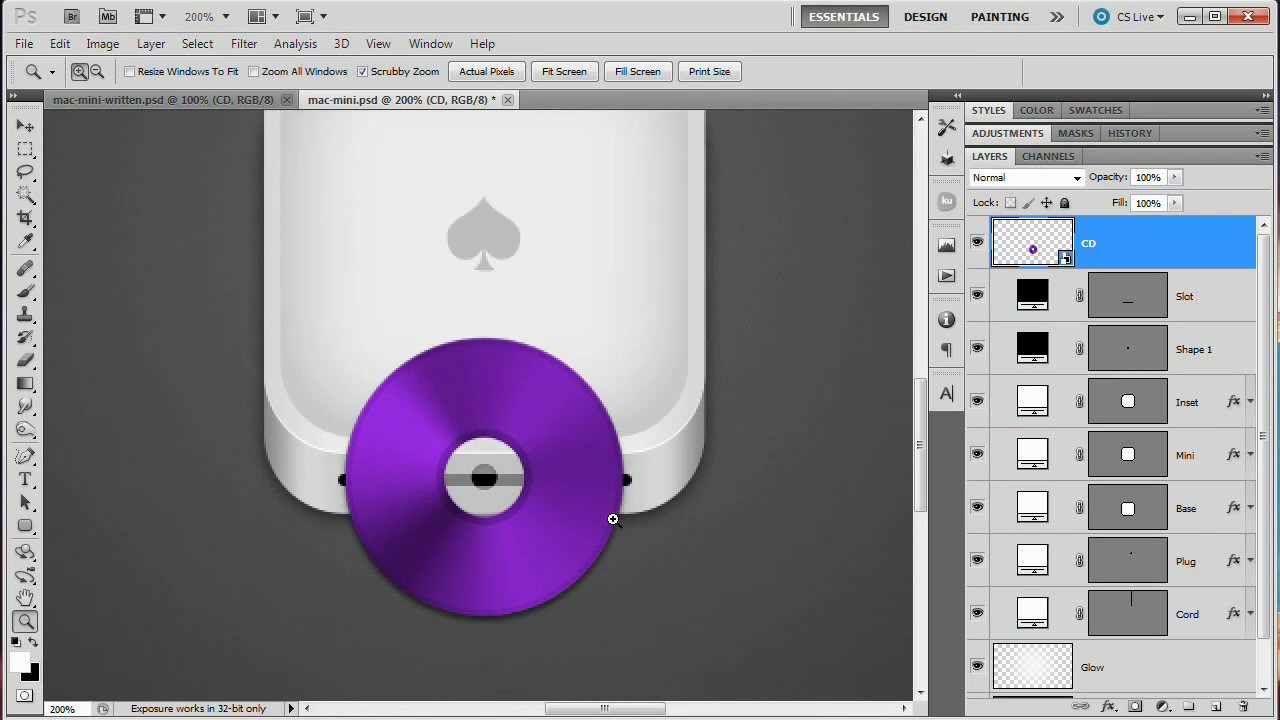
pyautogui.press('v')
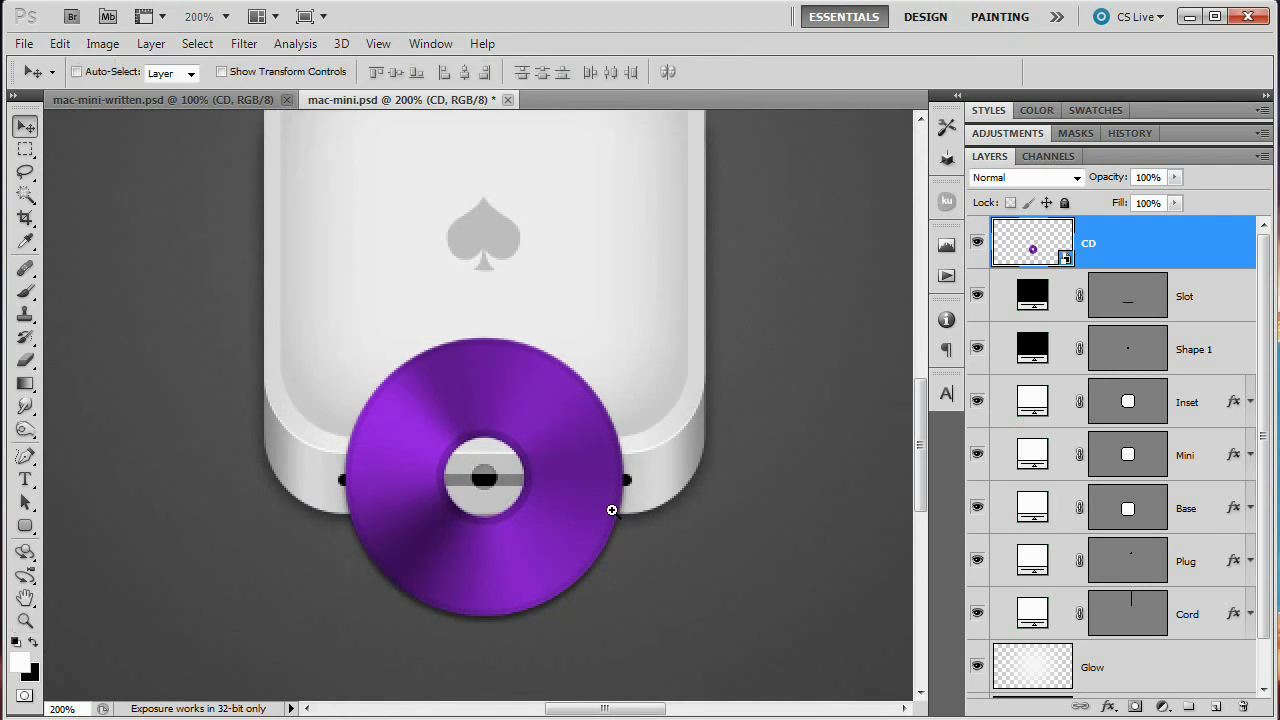
pyautogui.press('Down')
pyautogui.press('Down')
pyautogui.press('Down')
pyautogui.press('Down')
pyautogui.press('Down')
pyautogui.press('Down')
pyautogui.press('Down')
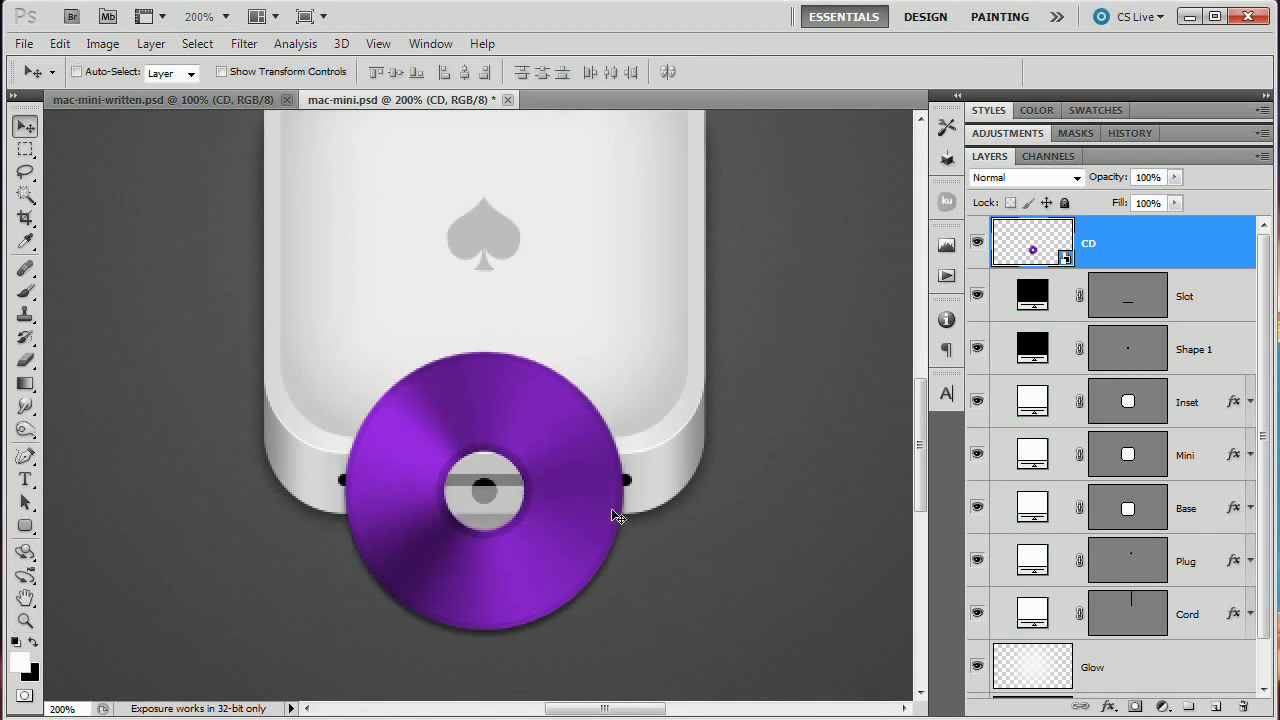
pyautogui.press('Right')
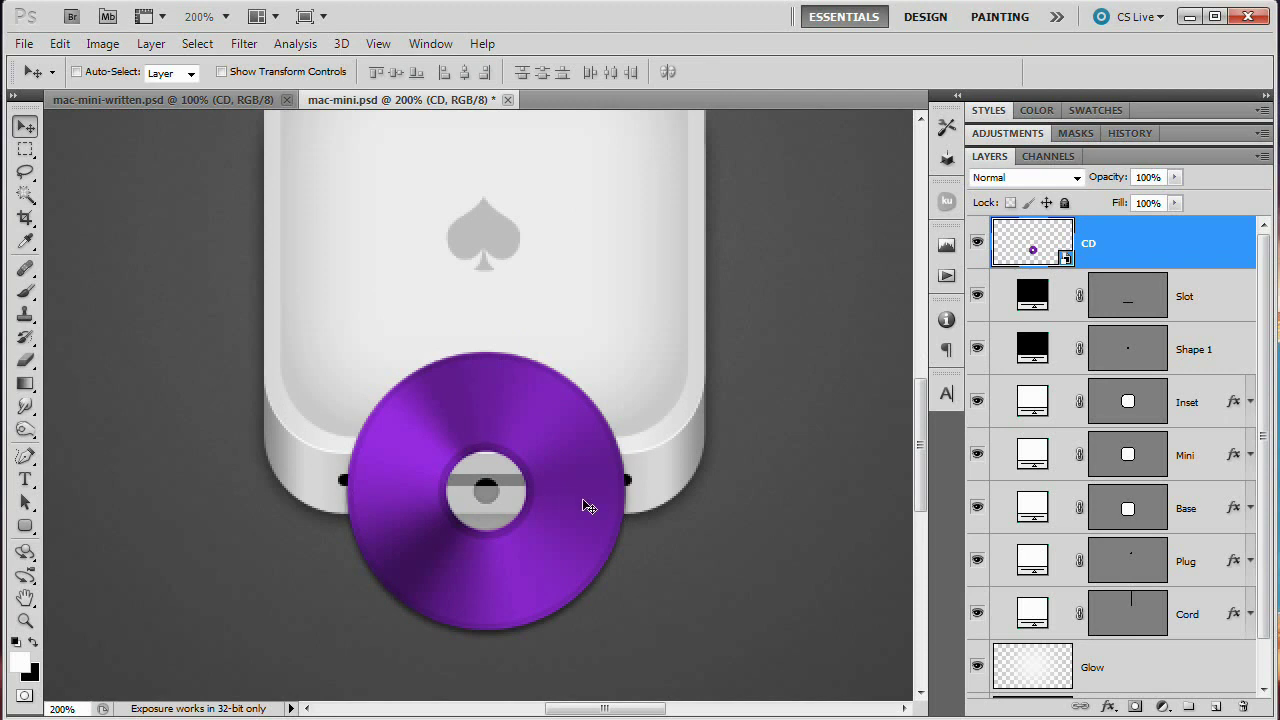
# - Select the CD's upper half with a rectangular marquee ending within the slot's height and hide that selection with a layer mask
pyautogui.click(26, 149)
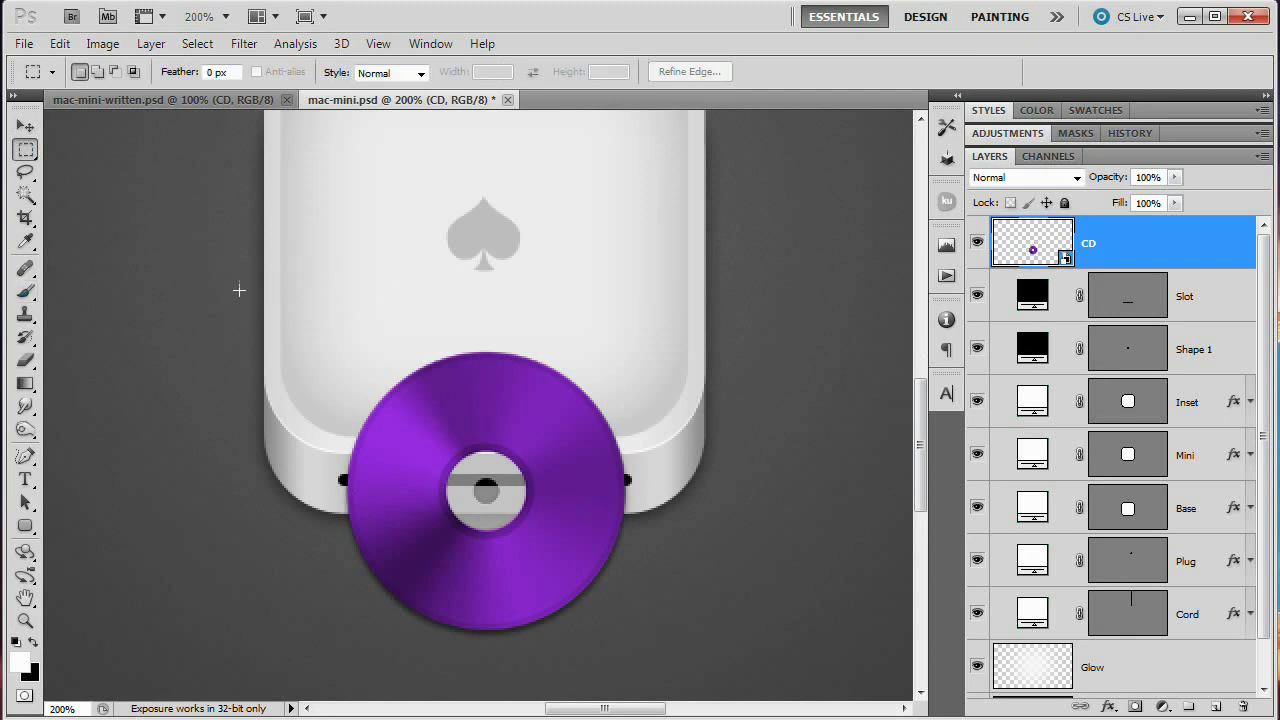
pyautogui.moveTo(840, 481)
pyautogui.mouseDown()
pyautogui.moveTo(837, 518)
pyautogui.moveTo(823, 481)
pyautogui.mouseUp()
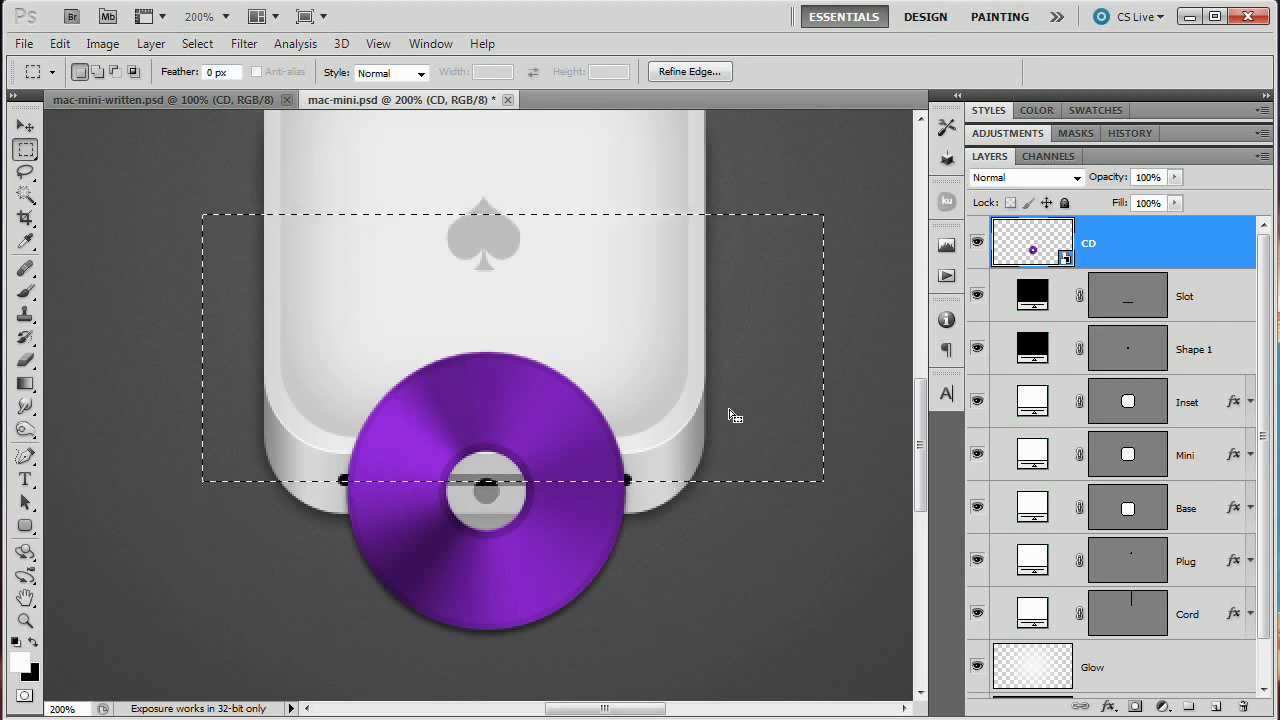
pyautogui.press('Up')
pyautogui.press('Up')
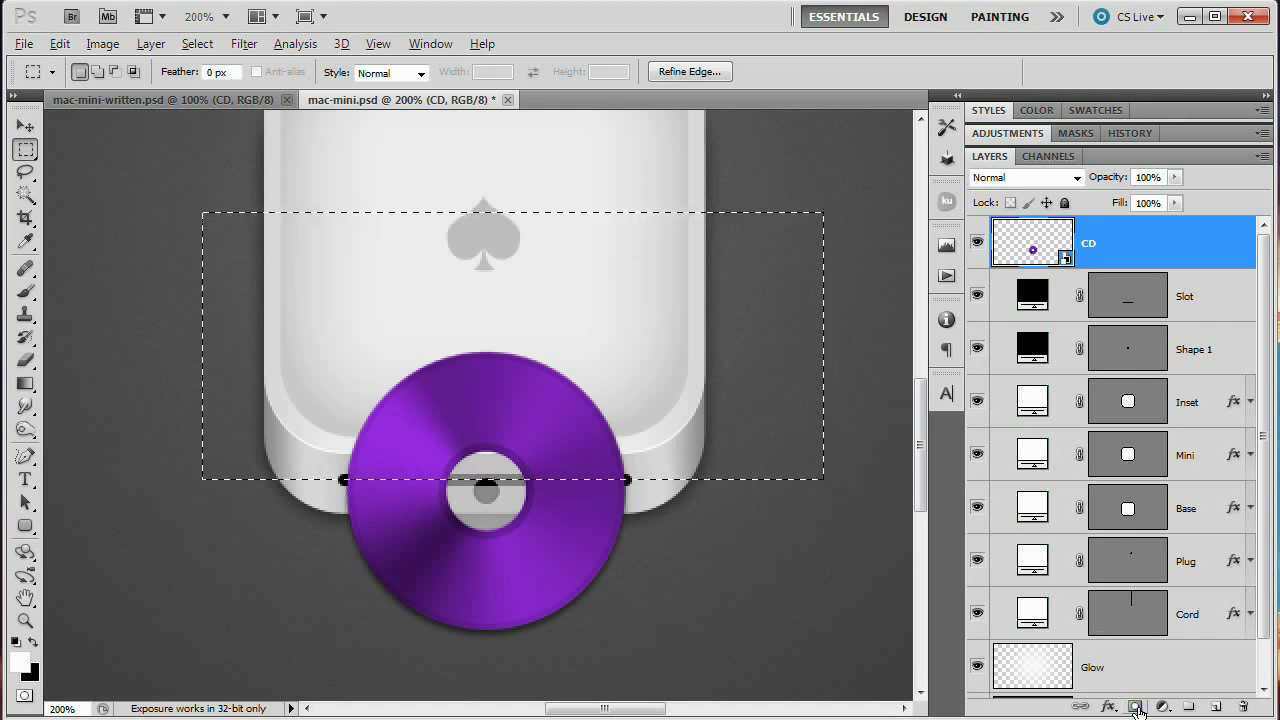
pyautogui.click(151, 44)
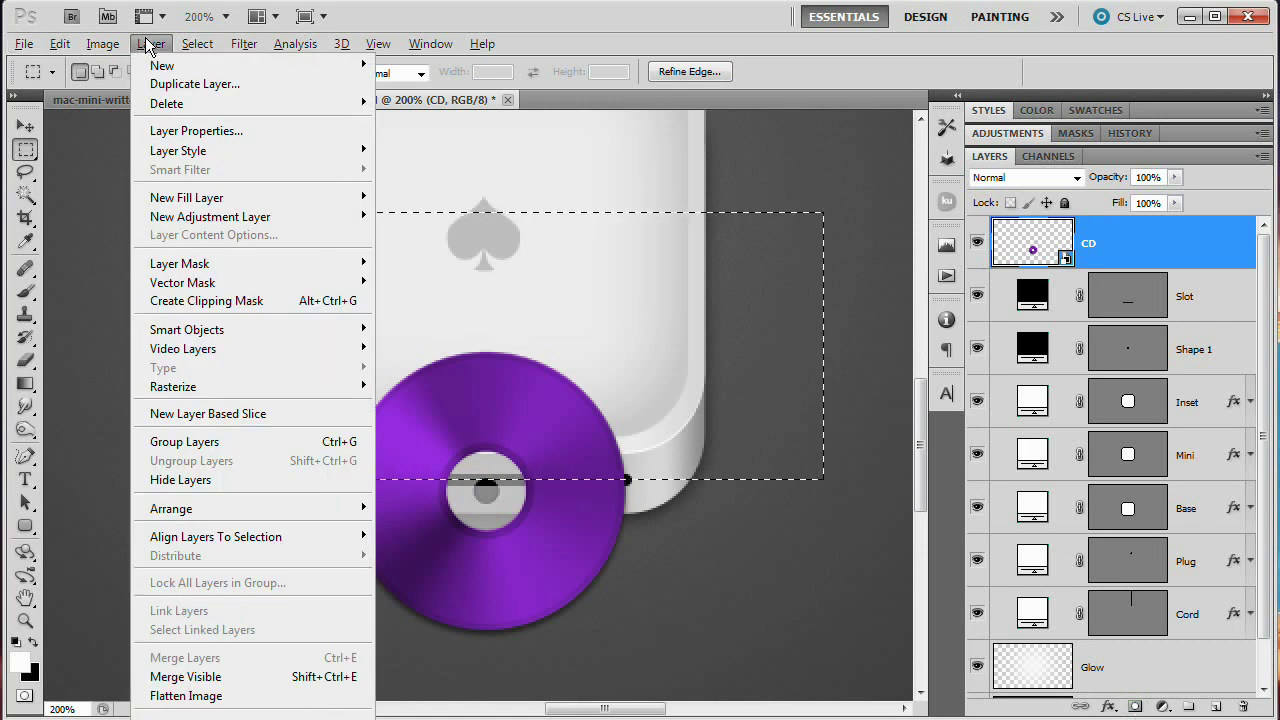
pyautogui.moveTo(250, 263)
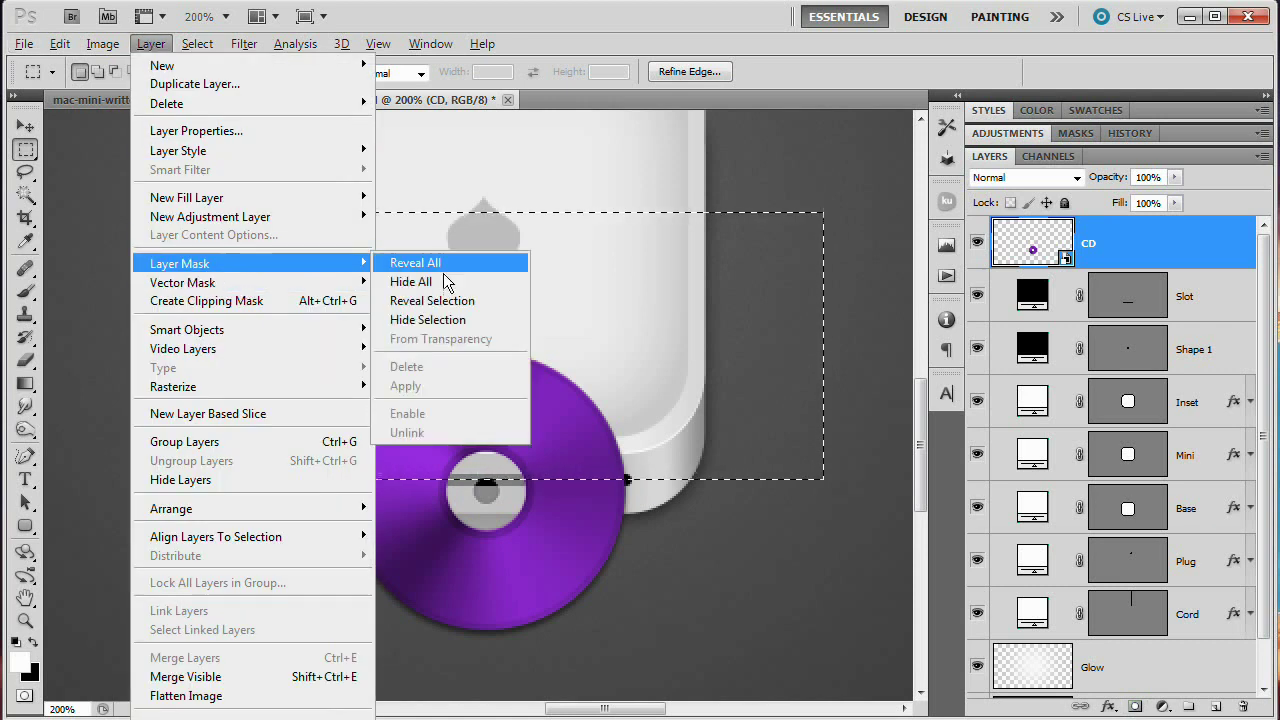
pyautogui.click(443, 324)
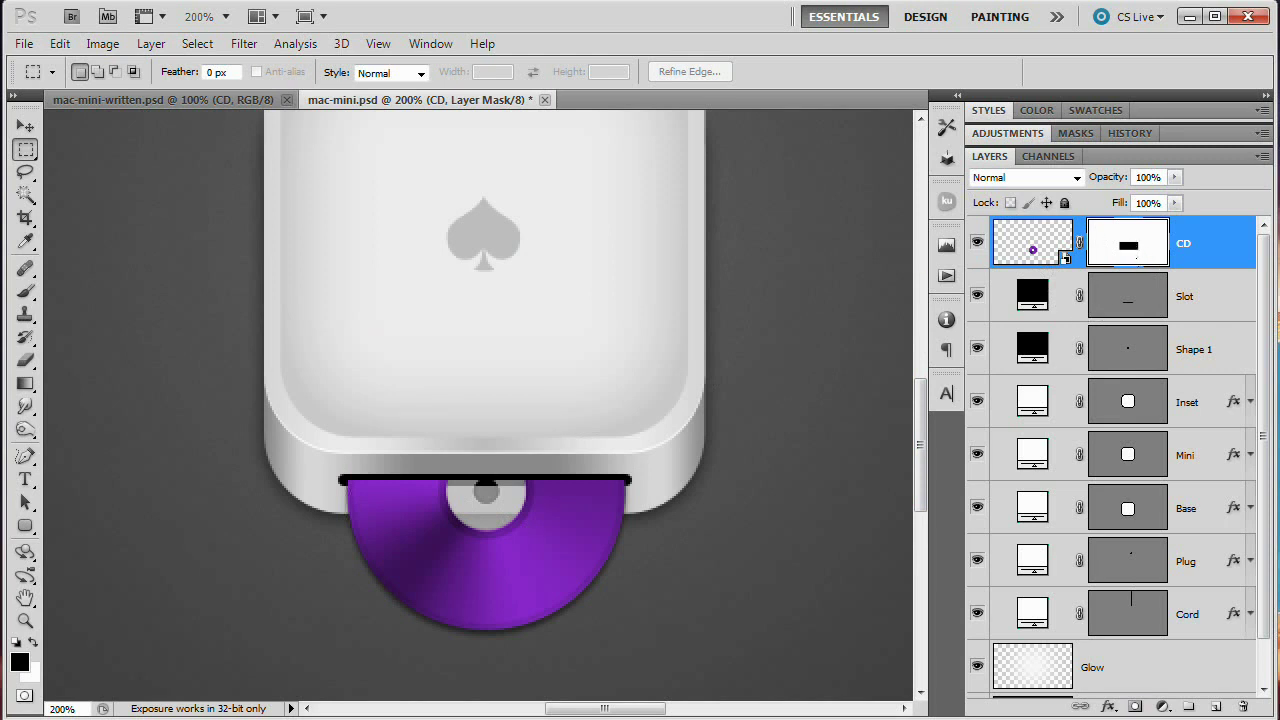
# - Soften the CD layer's mask with a Gaussian Blur of 2.0 pixels radius, comparing the preview on and off
pyautogui.click(244, 43)
pyautogui.moveTo(333, 232)
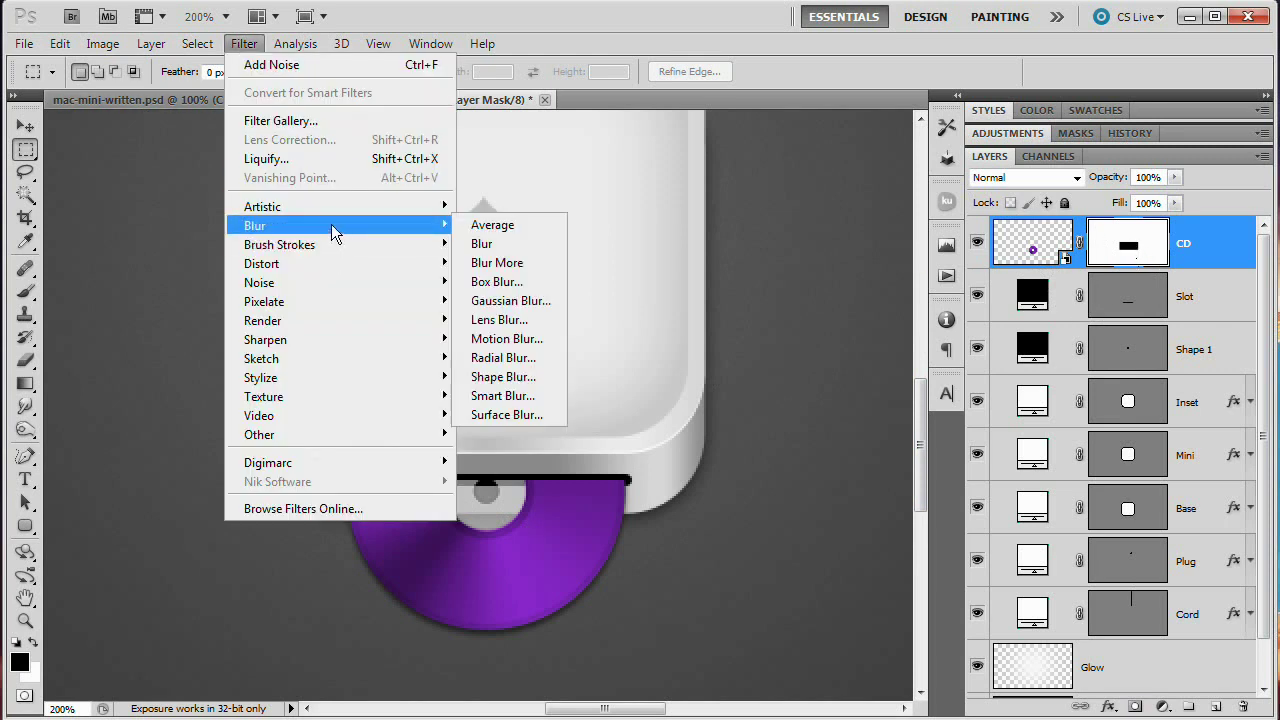
pyautogui.click(528, 300)
pyautogui.moveTo(738, 392); pyautogui.dragTo(883, 205)
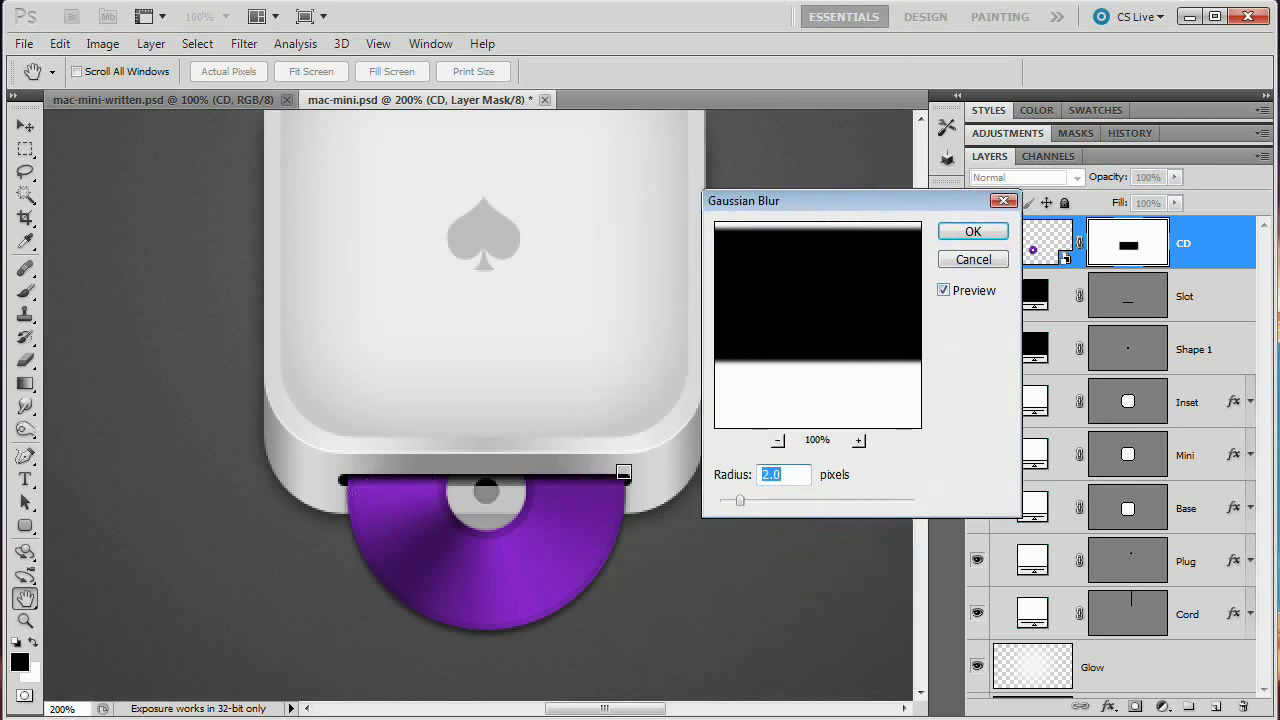
pyautogui.click(944, 291)
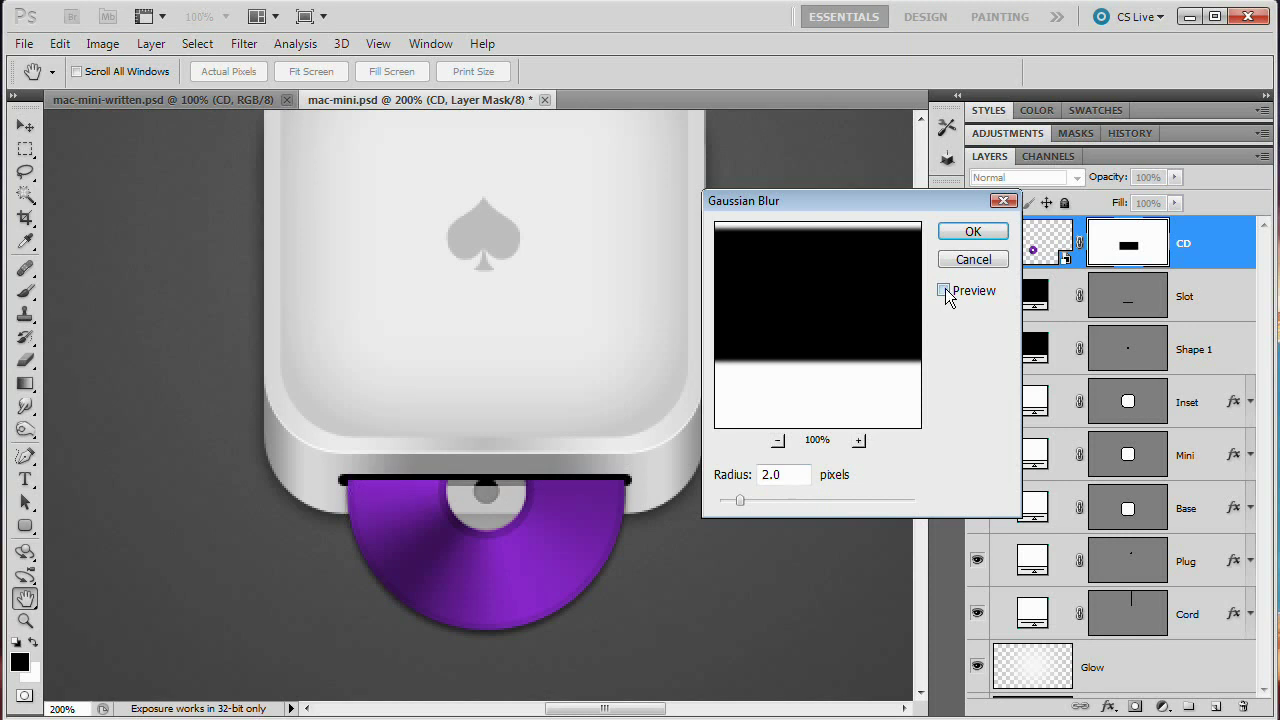
pyautogui.click(944, 291)
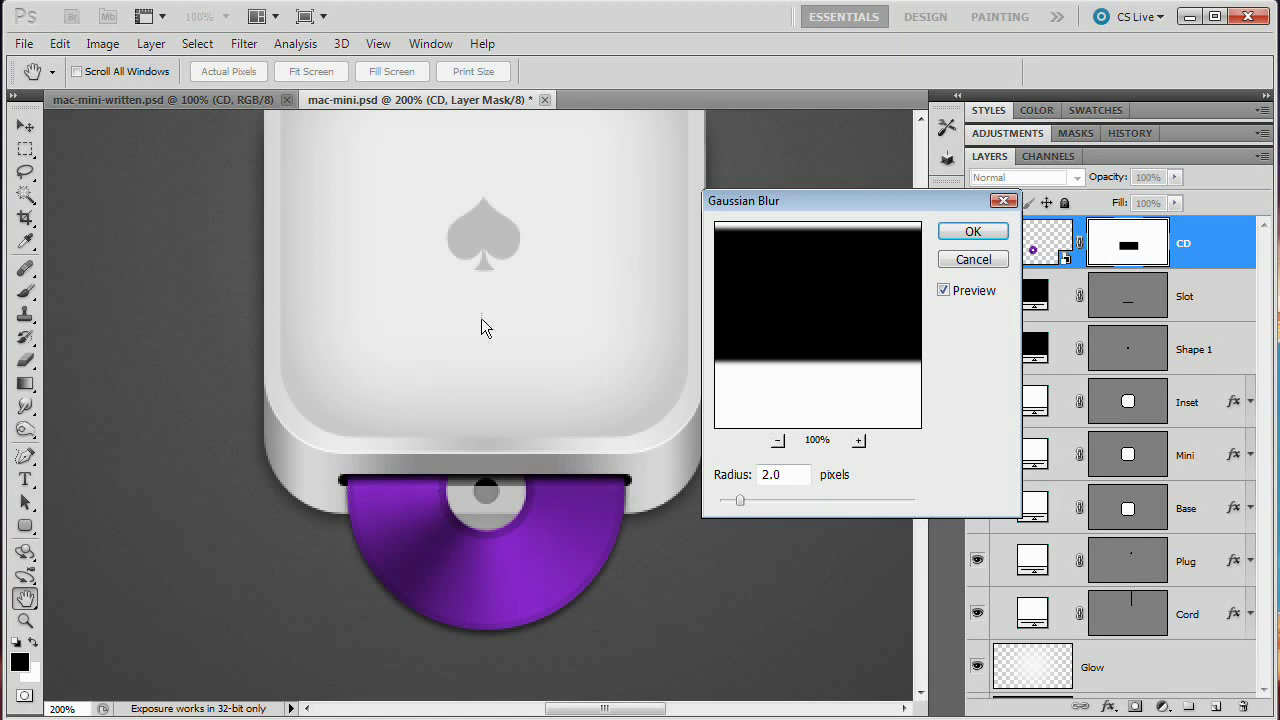
pyautogui.click(975, 233)
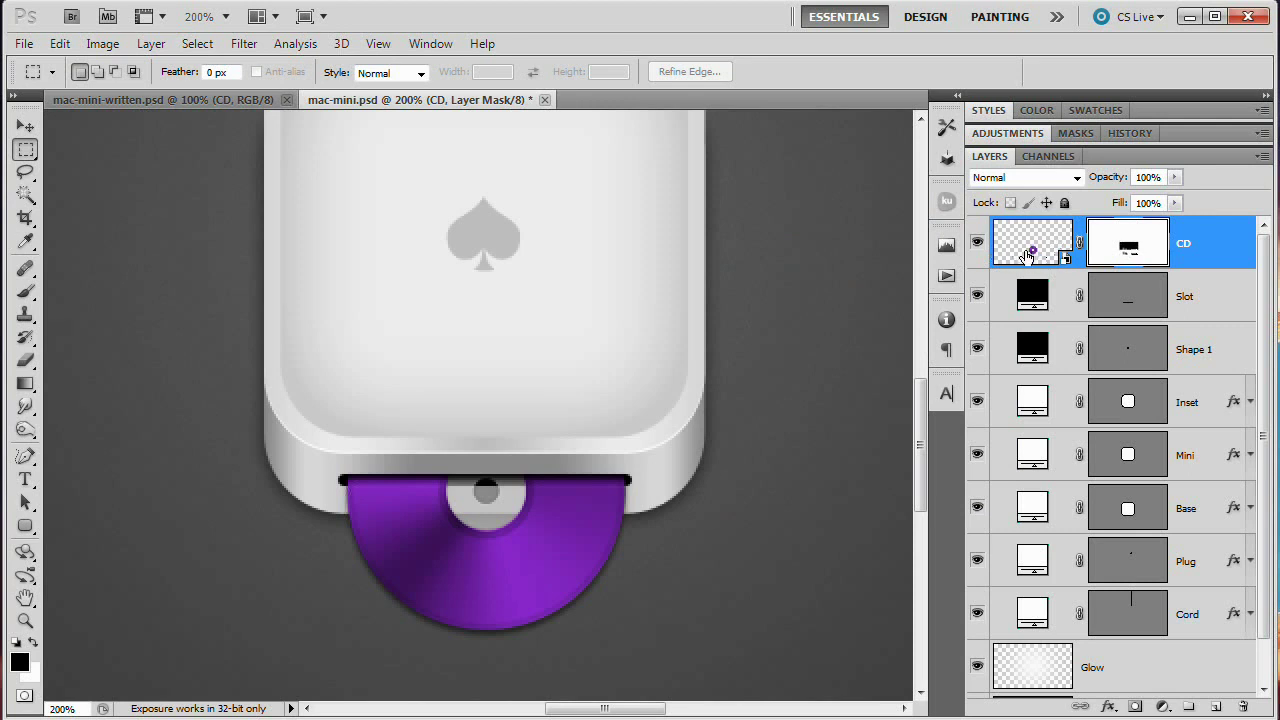
# - Unlink the CD artwork from its layer mask and slide only the artwork up until a thin sliver shows below the slot
pyautogui.press('v')
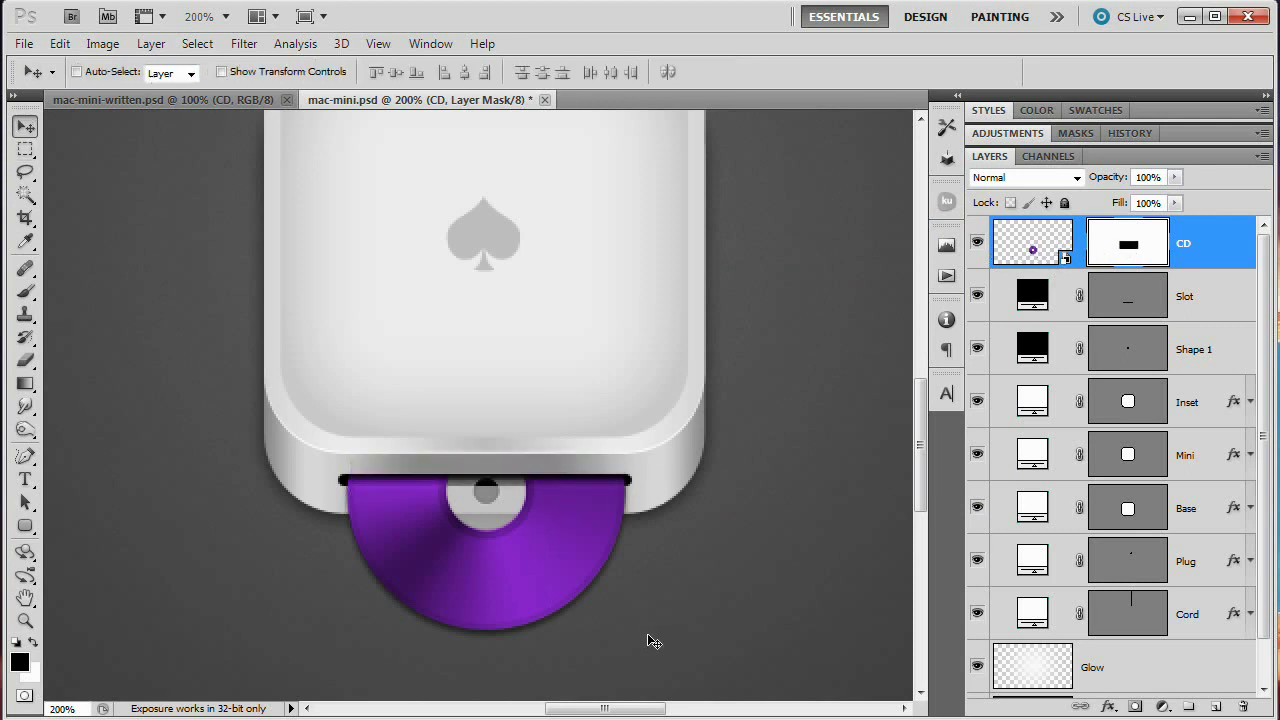
pyautogui.click(1015, 245)
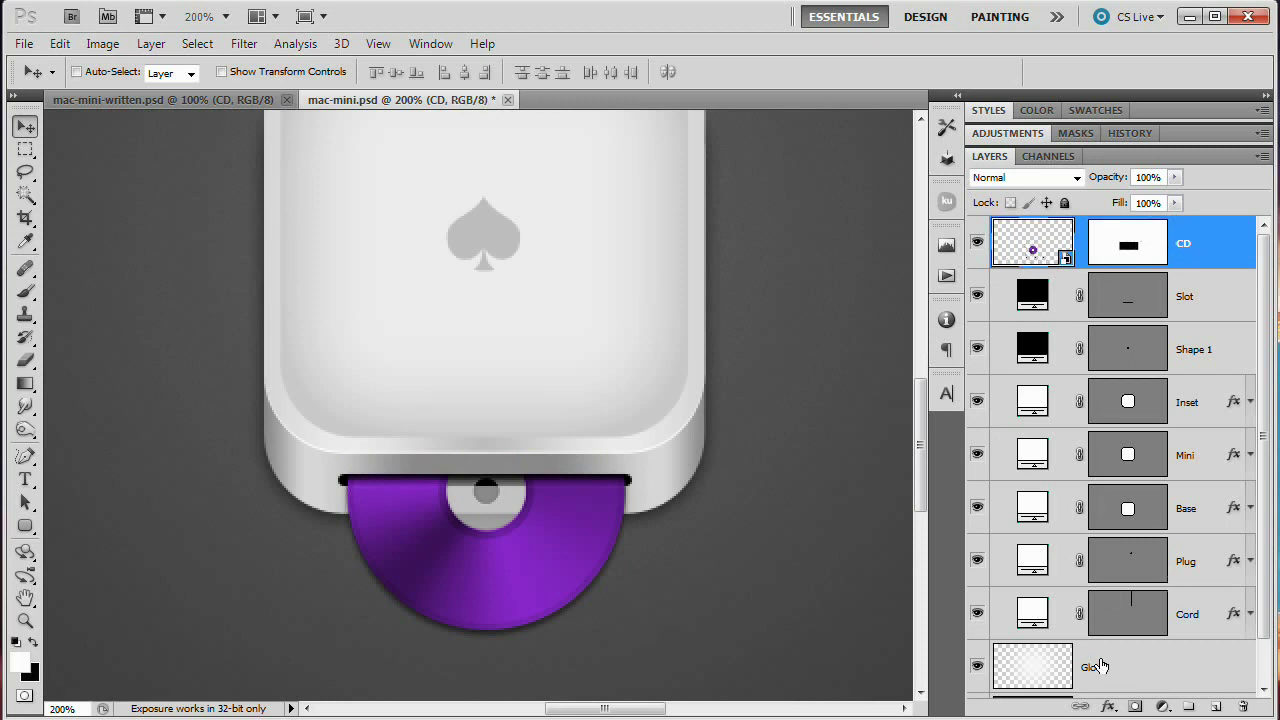
pyautogui.hotkey('shift', 'Up')
pyautogui.hotkey('shift', 'Up')
pyautogui.hotkey('shift', 'Up')
pyautogui.hotkey('shift', 'Up')
pyautogui.hotkey('shift', 'Up')
pyautogui.hotkey('shift', 'Up')
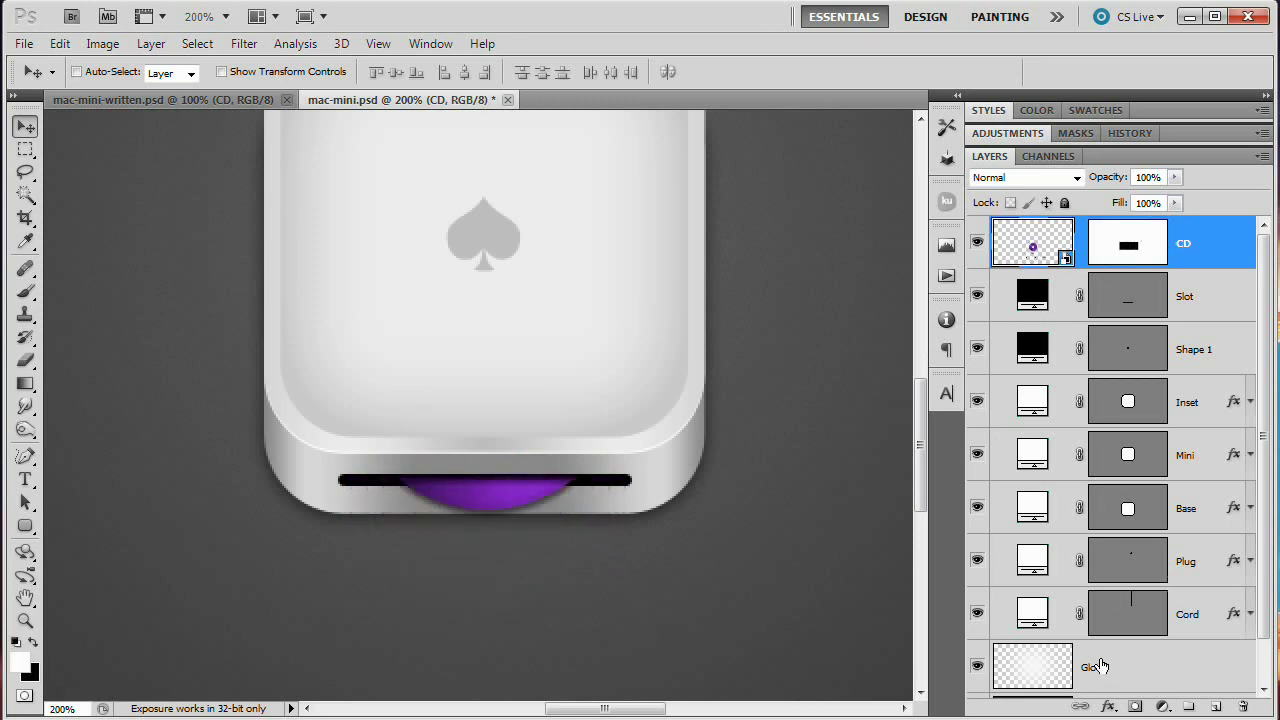
# - Slide the CD artwork down and up through the slot, leaving it half emerged with its centre hole straddling the slot's edge
pyautogui.hotkey('shift', 'Down')
pyautogui.hotkey('shift', 'Down')
pyautogui.hotkey('shift', 'Down')
pyautogui.hotkey('shift', 'Down')
pyautogui.hotkey('shift', 'Down')
pyautogui.hotkey('shift', 'Down')
pyautogui.hotkey('shift', 'Down')
pyautogui.hotkey('shift', 'Down')
pyautogui.hotkey('shift', 'Down')
pyautogui.hotkey('shift', 'Up')
pyautogui.hotkey('shift', 'Up')
pyautogui.hotkey('shift', 'Up')
pyautogui.hotkey('shift', 'Up')
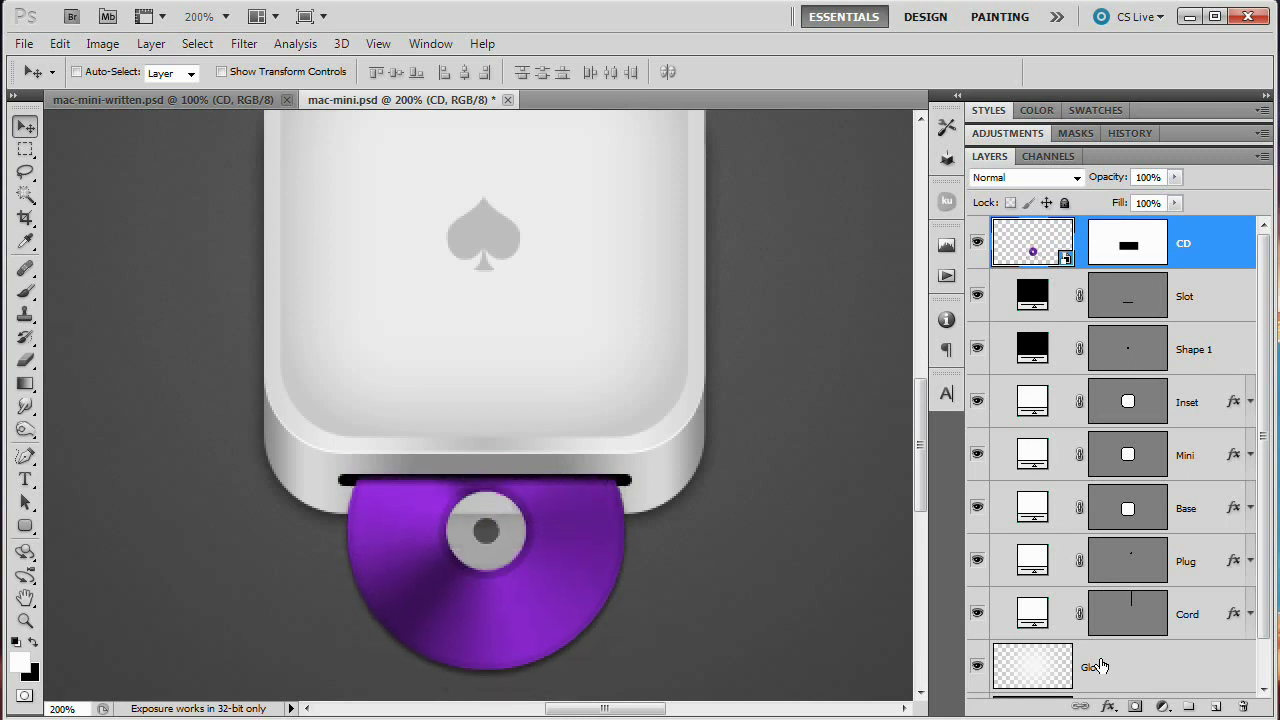
pyautogui.hotkey('shift', 'Down')
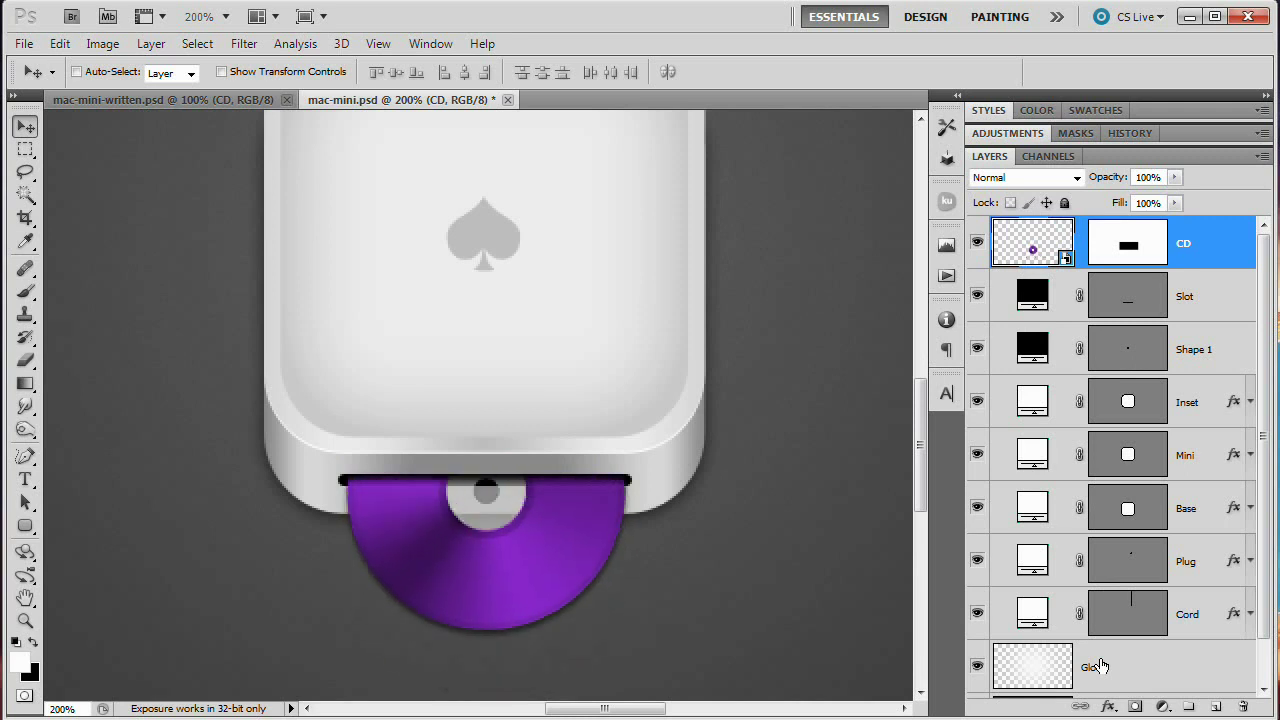
pyautogui.hotkey('ctrl', '-')
pyautogui.hotkey('ctrl', '-')
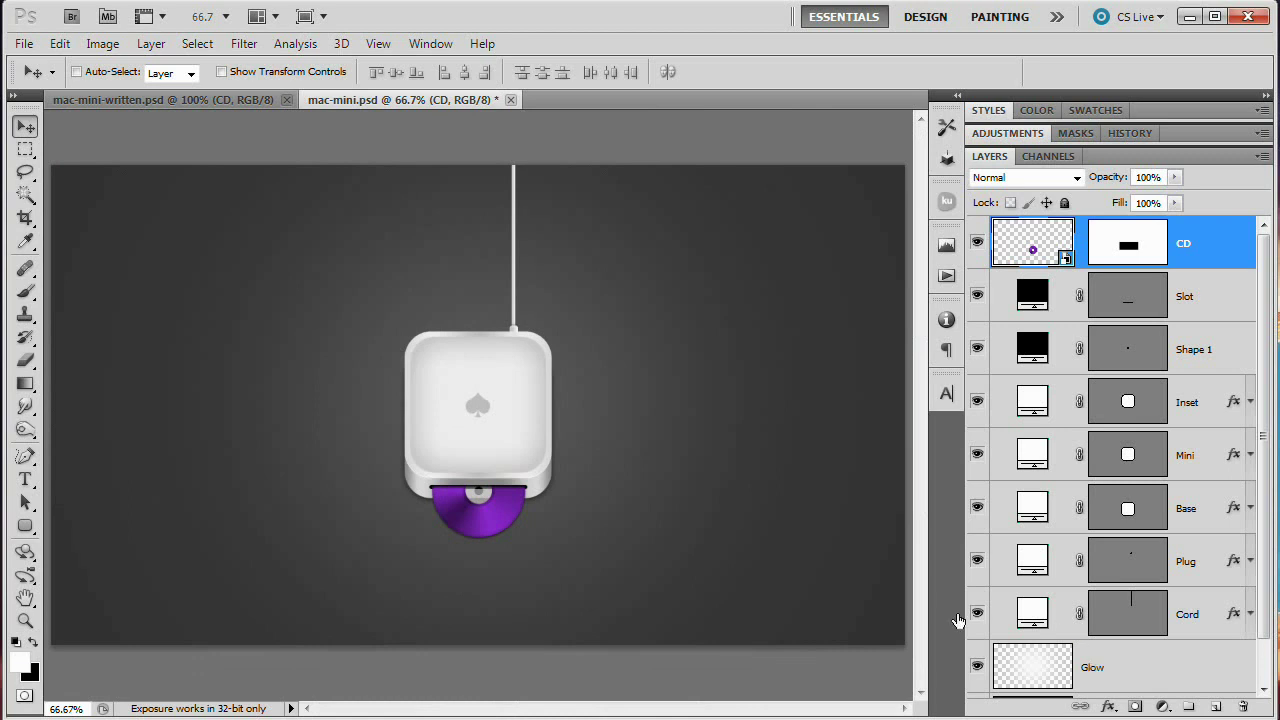